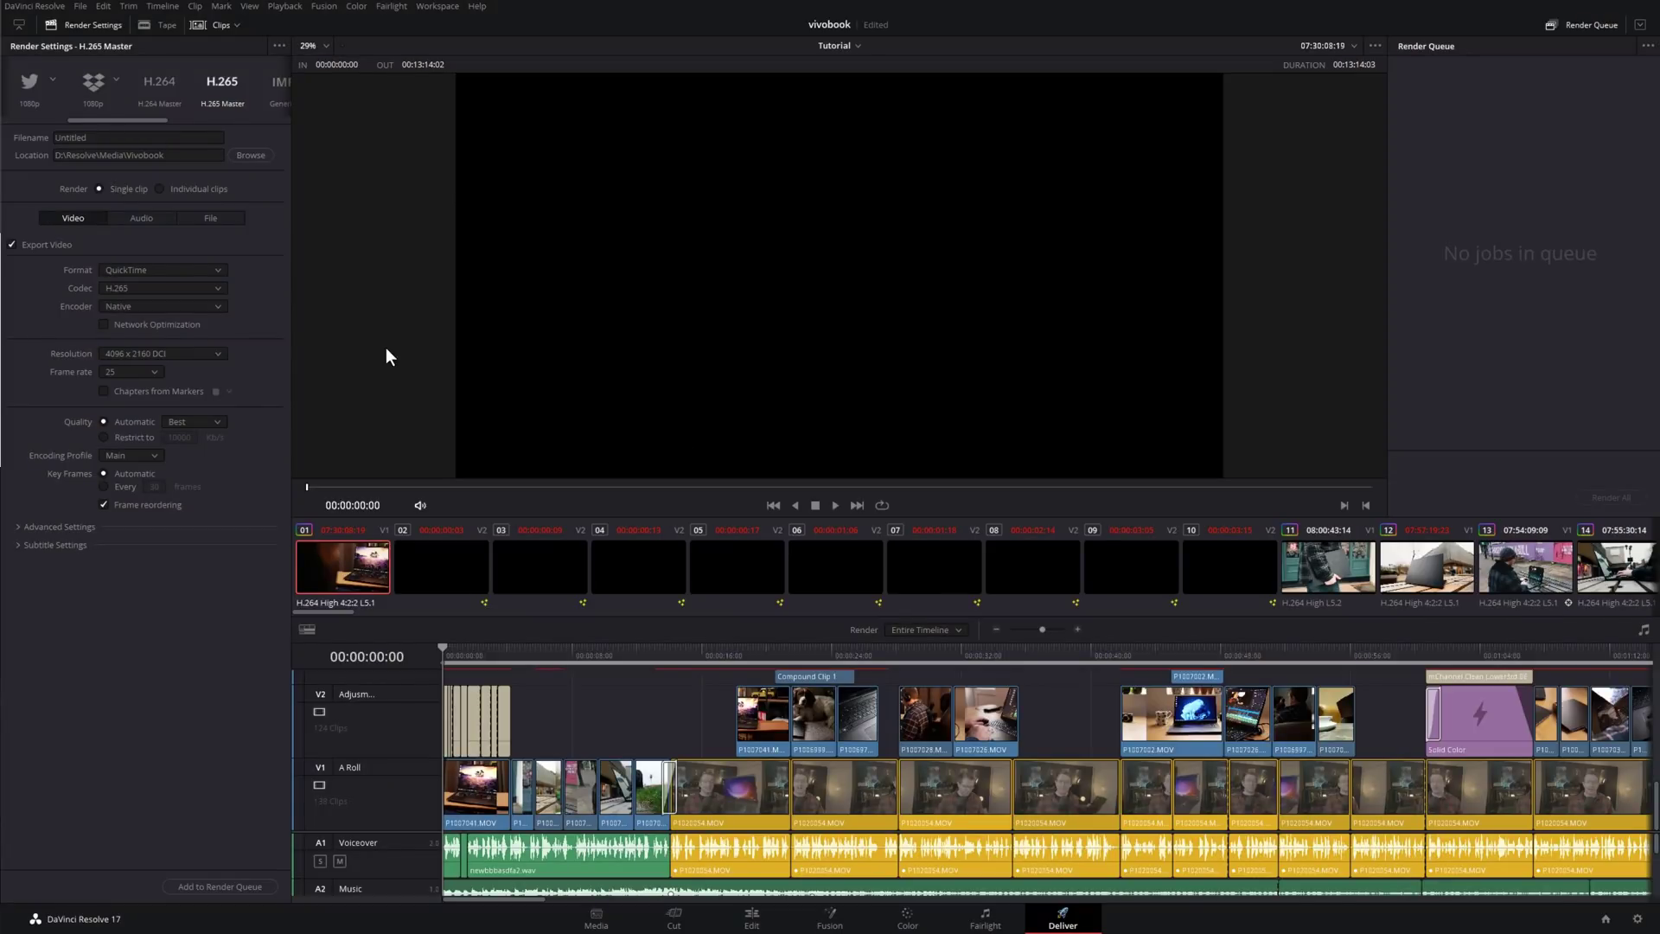
# - Set H.265 Master to MP4 format, NVIDIA encoder and VBR High Quality rate control
pyautogui.hscroll(2, 149, 120)
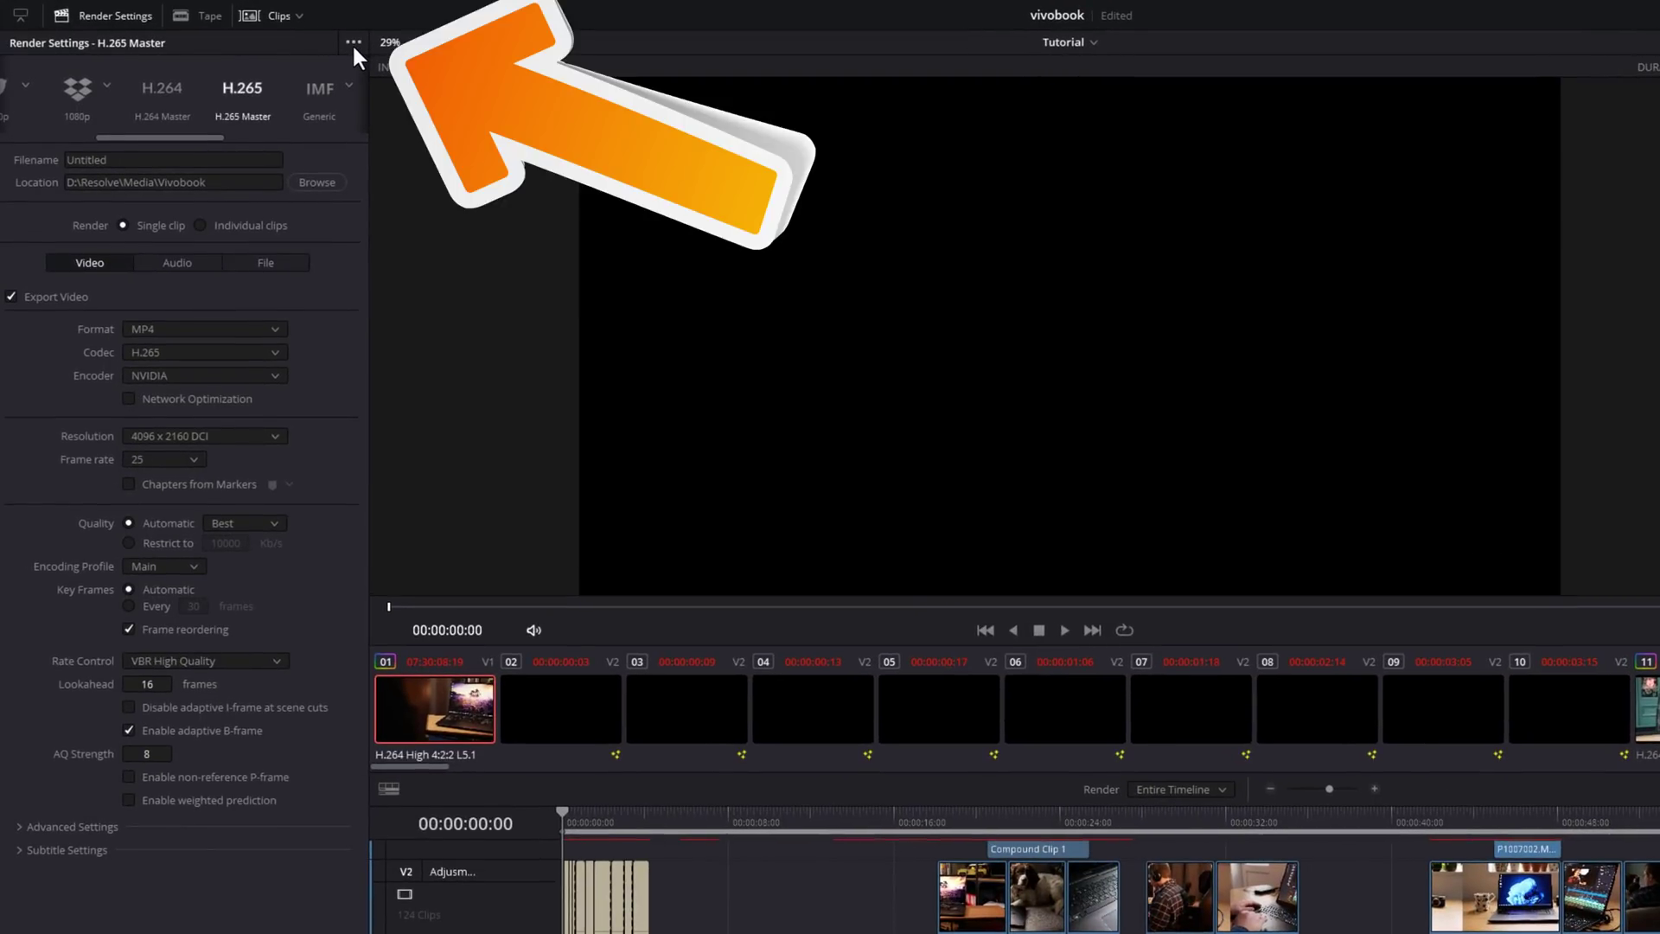
# - Save the current settings with Save As New Preset as '265 nvidia' and find it in the preset strip
pyautogui.click(354, 43)
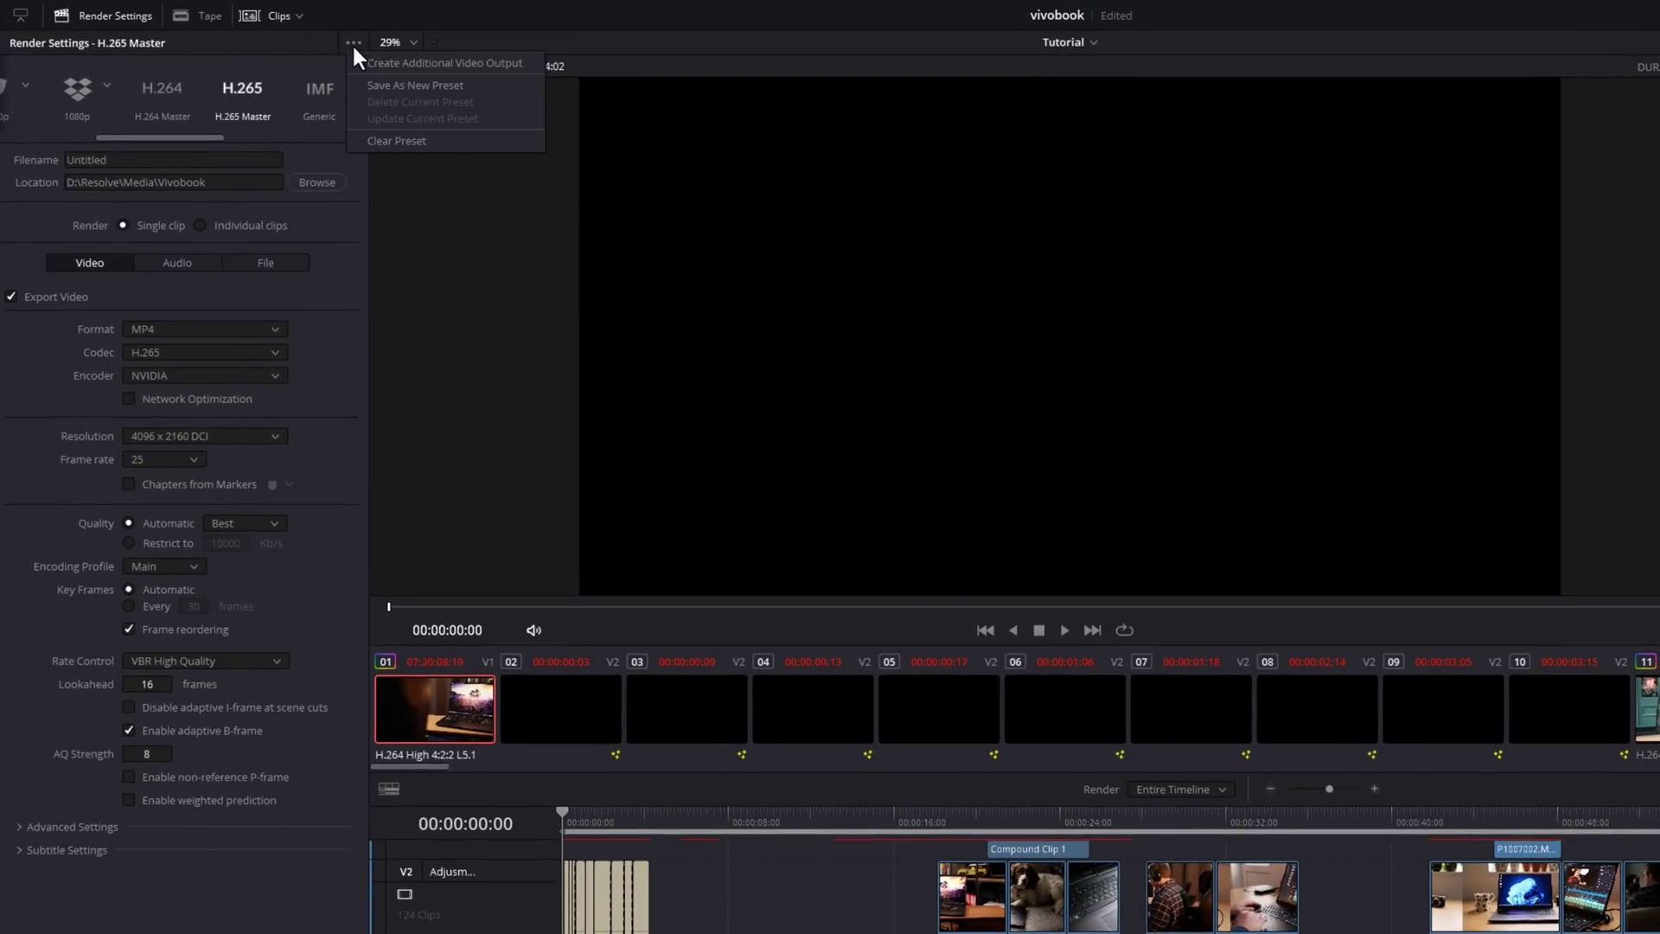
pyautogui.click(384, 86)
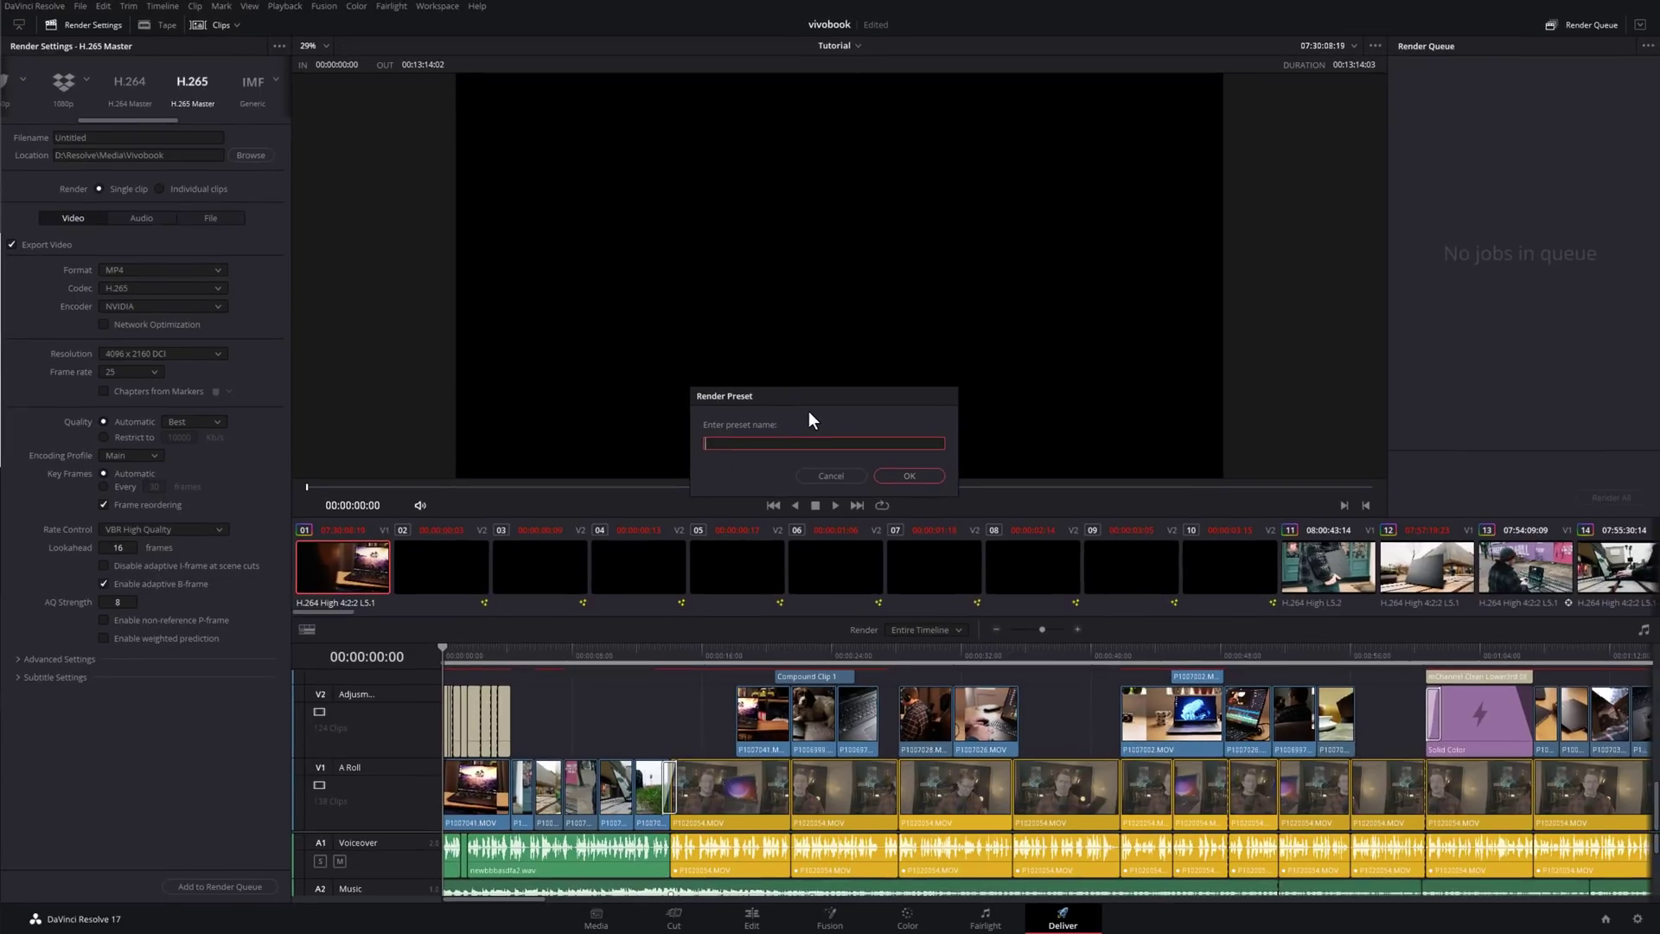
pyautogui.write('265 nvidia')
pyautogui.click(908, 476)
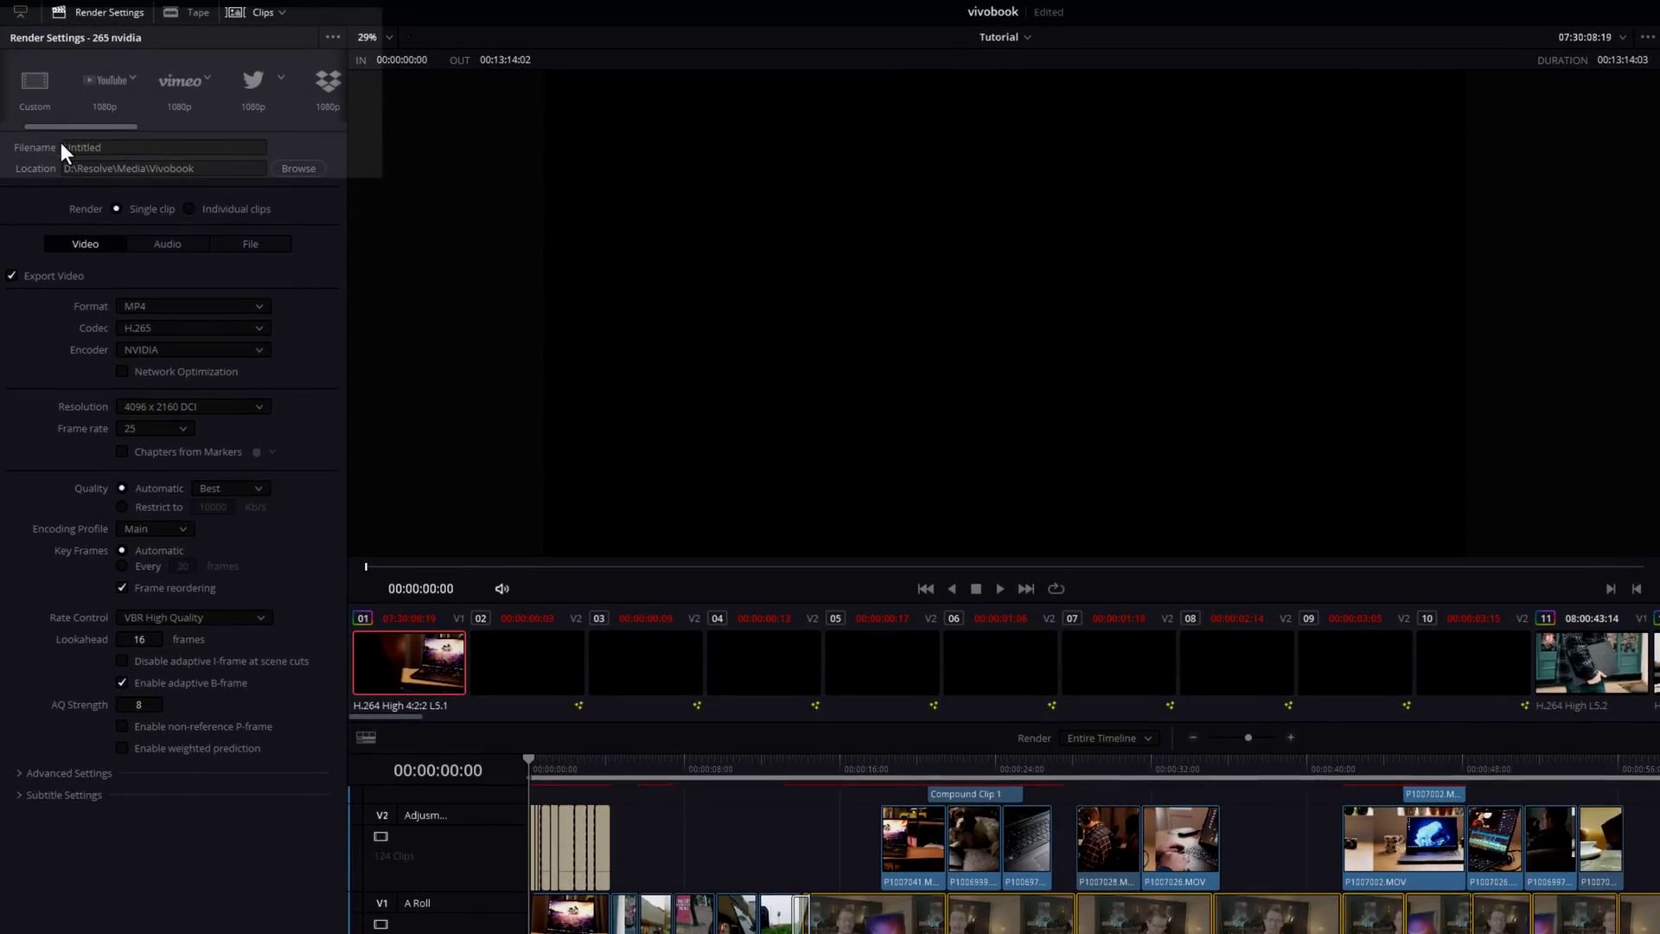
pyautogui.moveTo(106, 123); pyautogui.dragTo(75, 123)
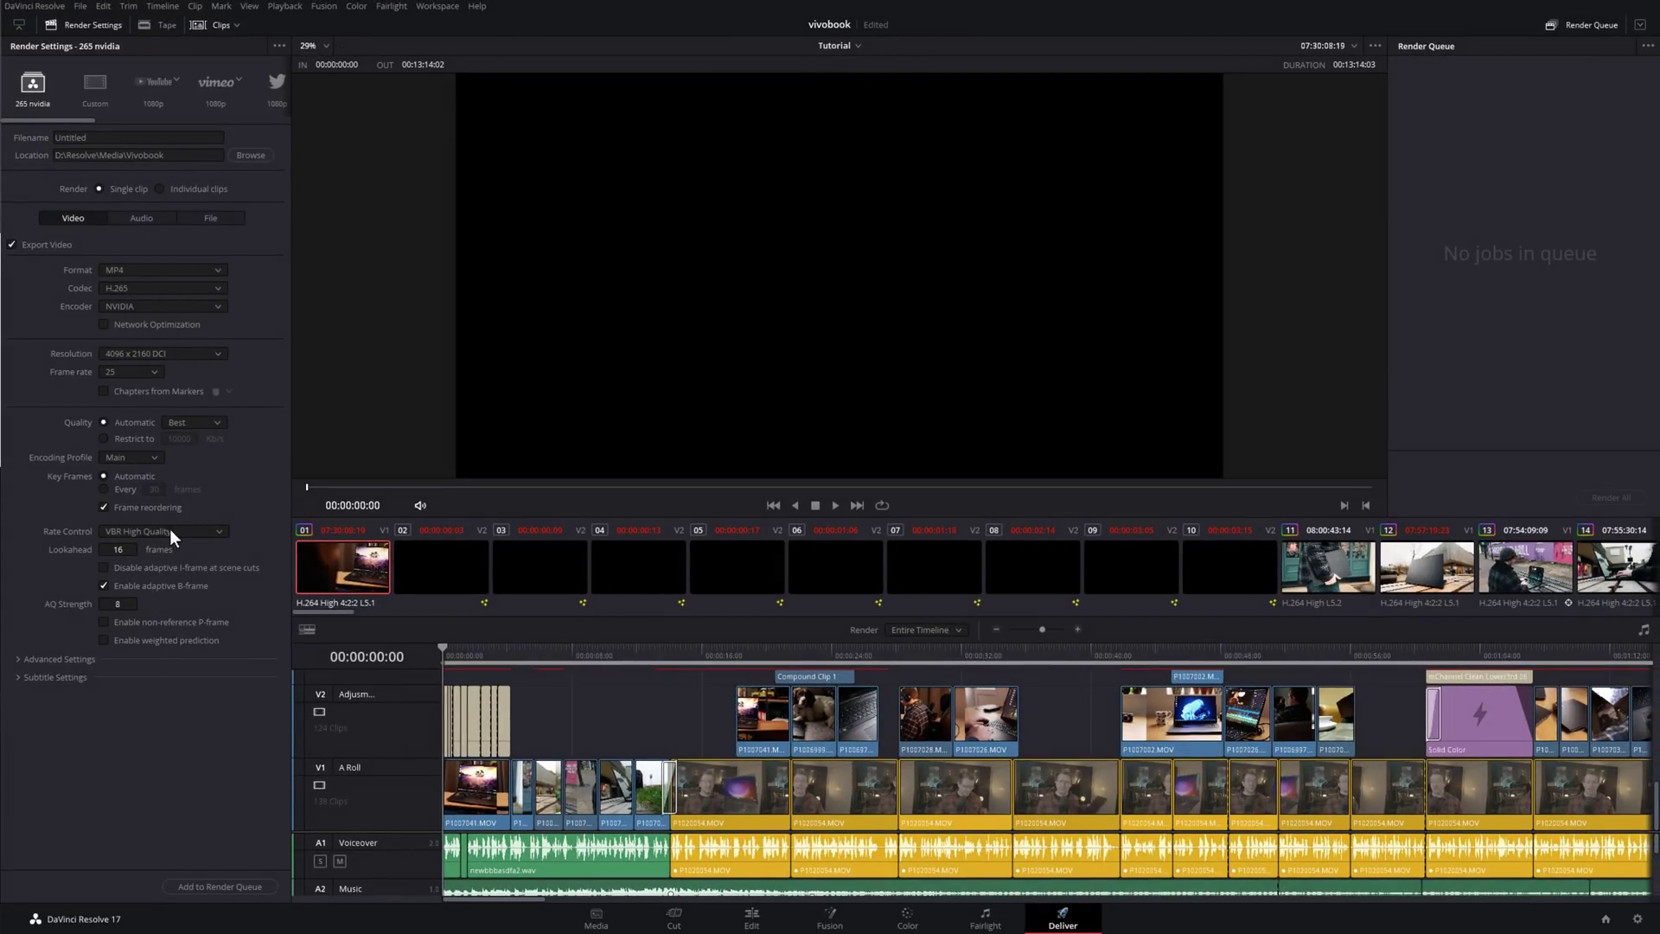
# - Change the render Encoder from NVIDIA back to Native
pyautogui.click(278, 45)
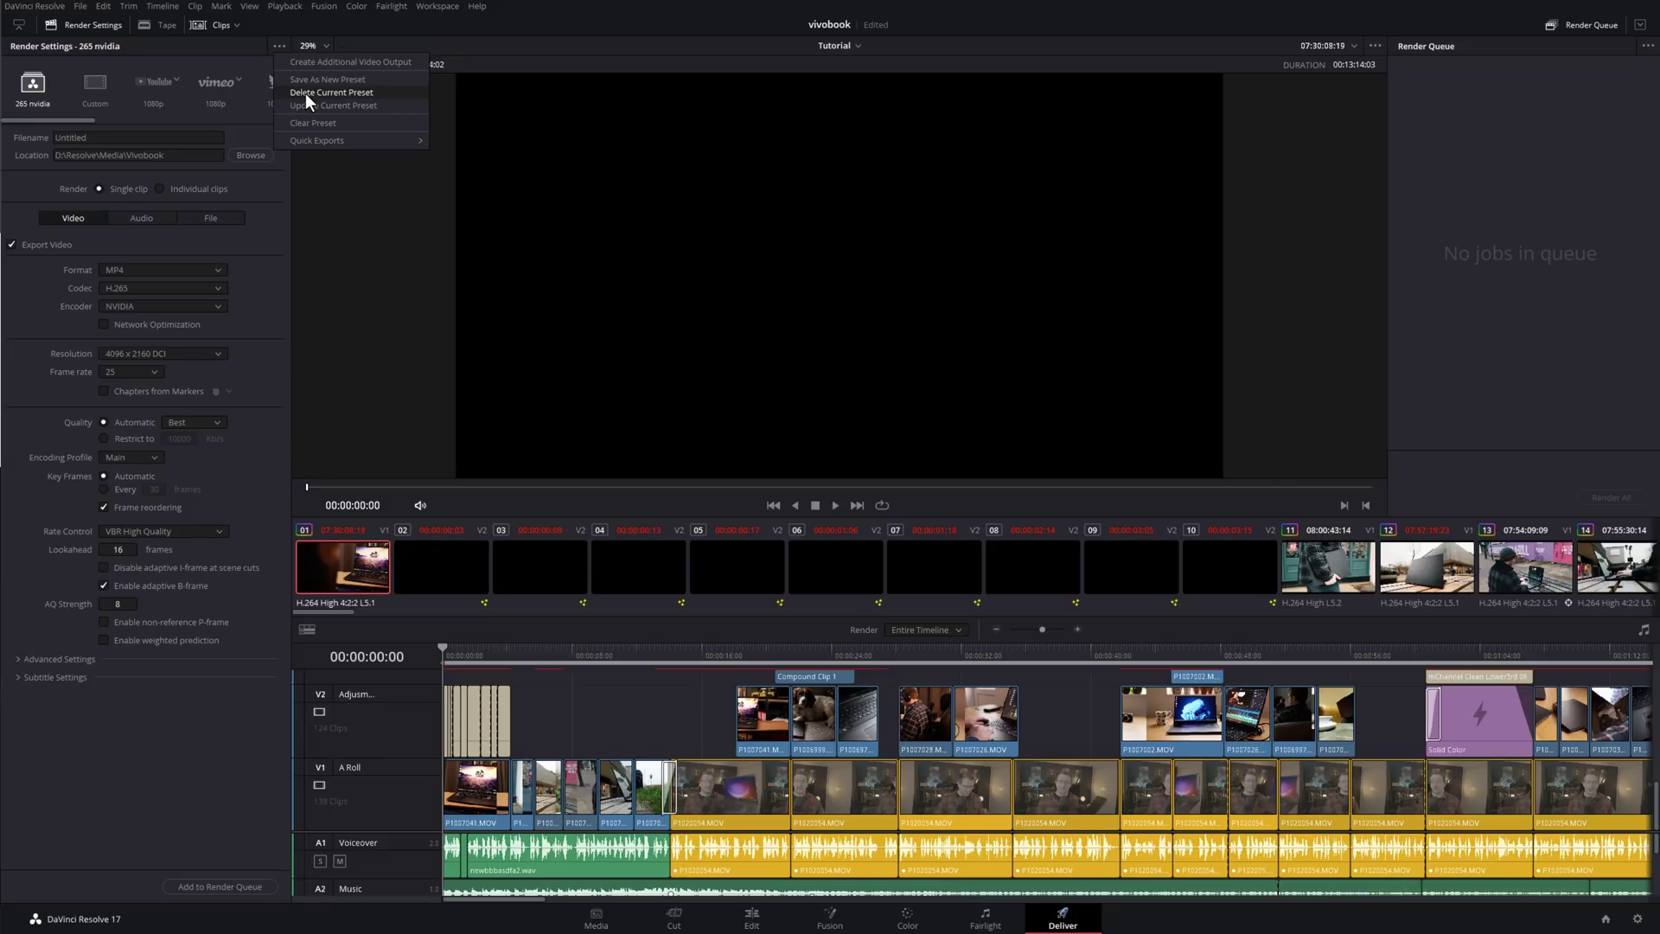
pyautogui.click(139, 306)
pyautogui.click(139, 305)
pyautogui.click(136, 321)
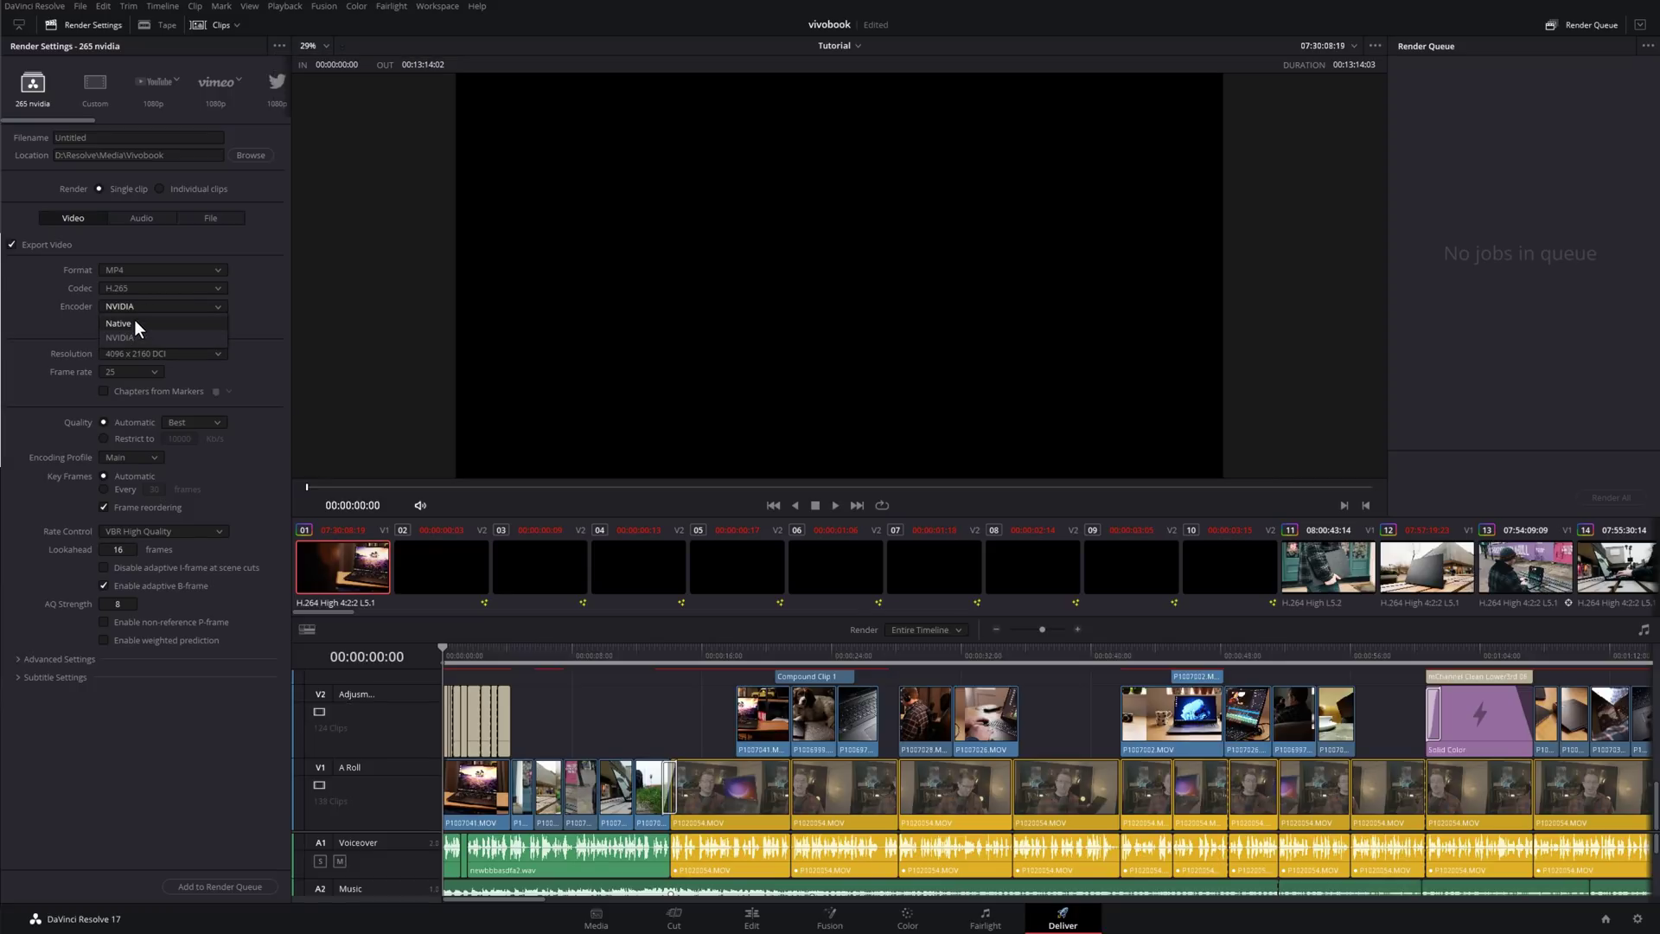
pyautogui.click(282, 47)
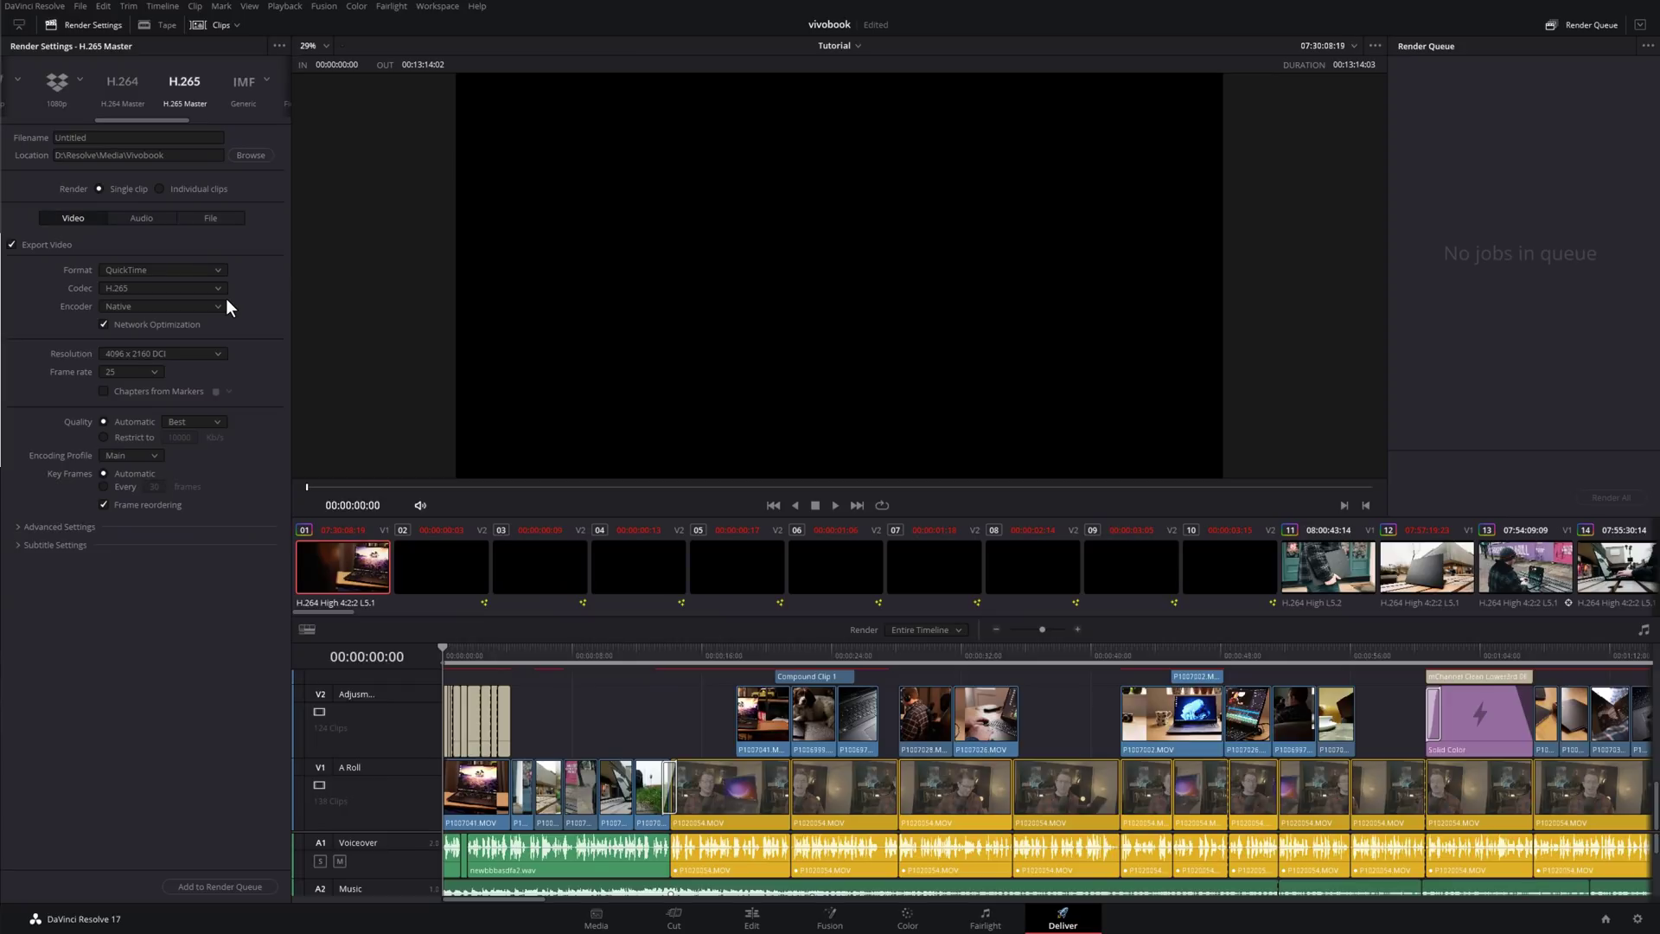
# - Tick 265 nvidia under Quick Exports in the preset menu and verify the checkmark
pyautogui.click(278, 44)
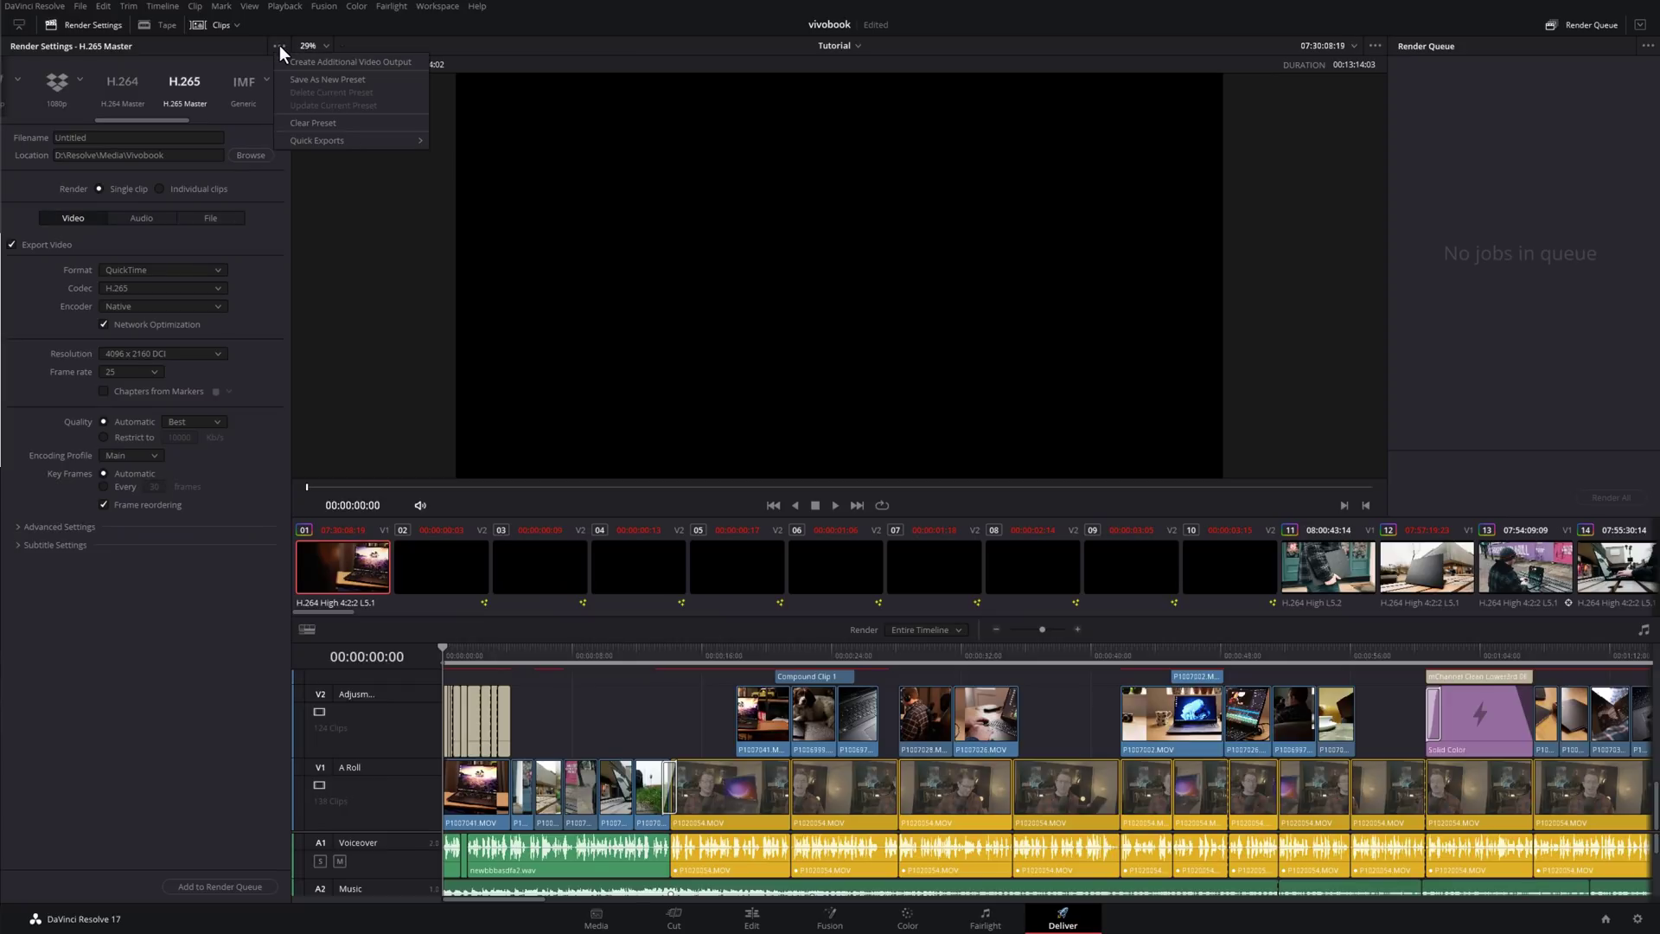
pyautogui.moveTo(299, 141)
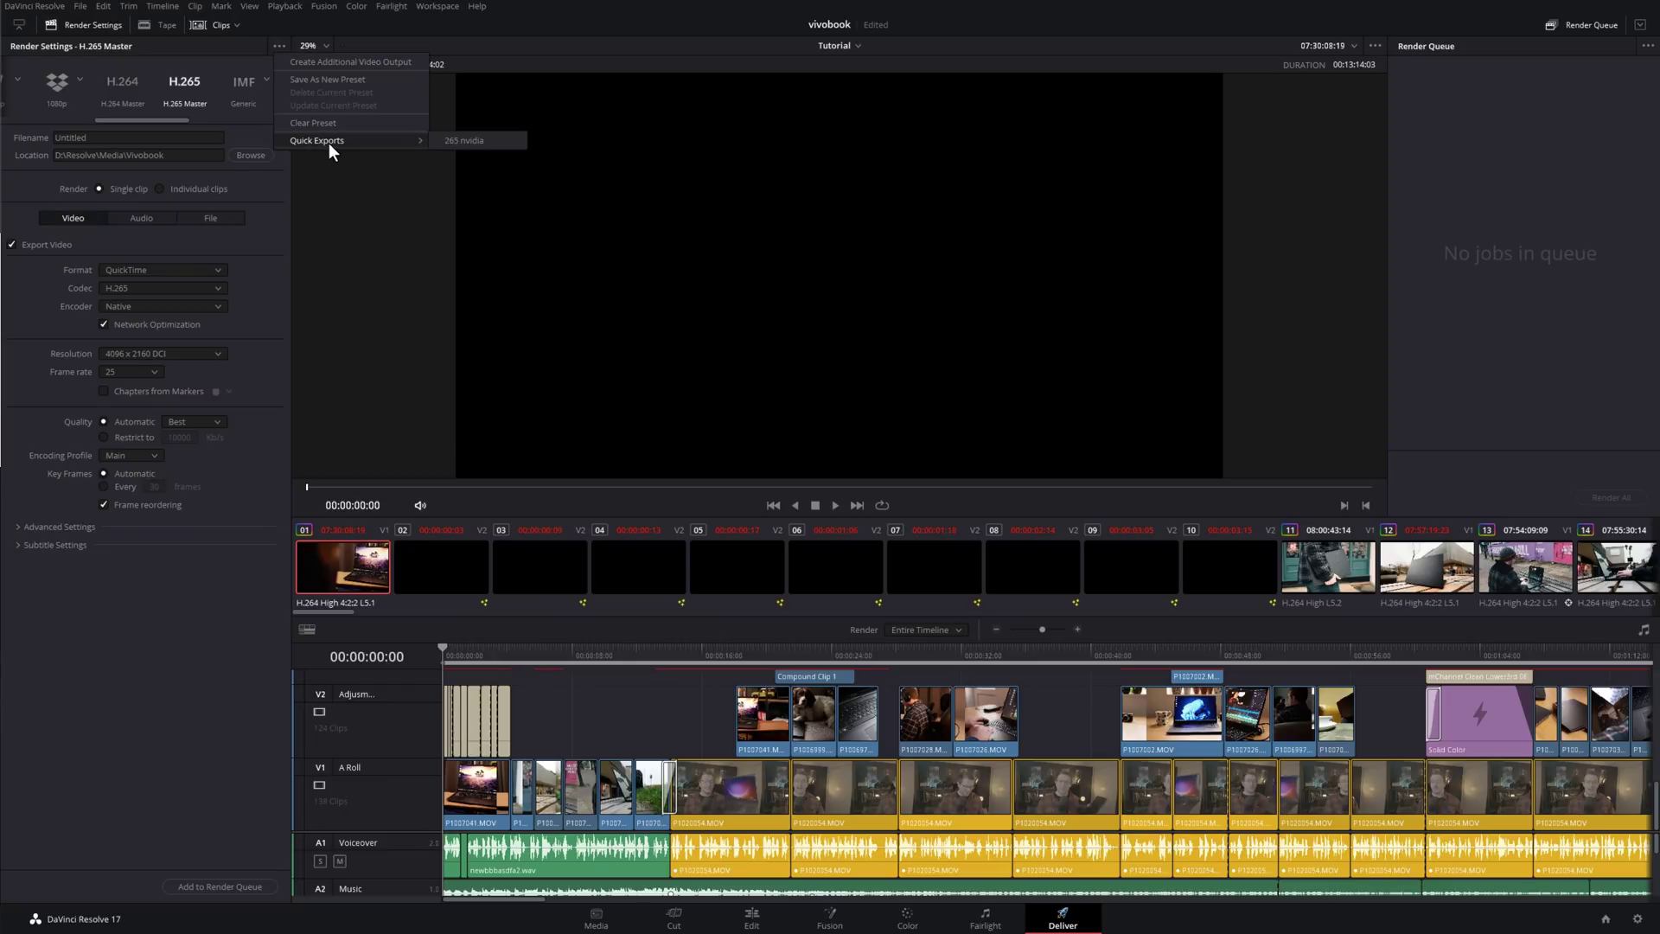
pyautogui.click(453, 141)
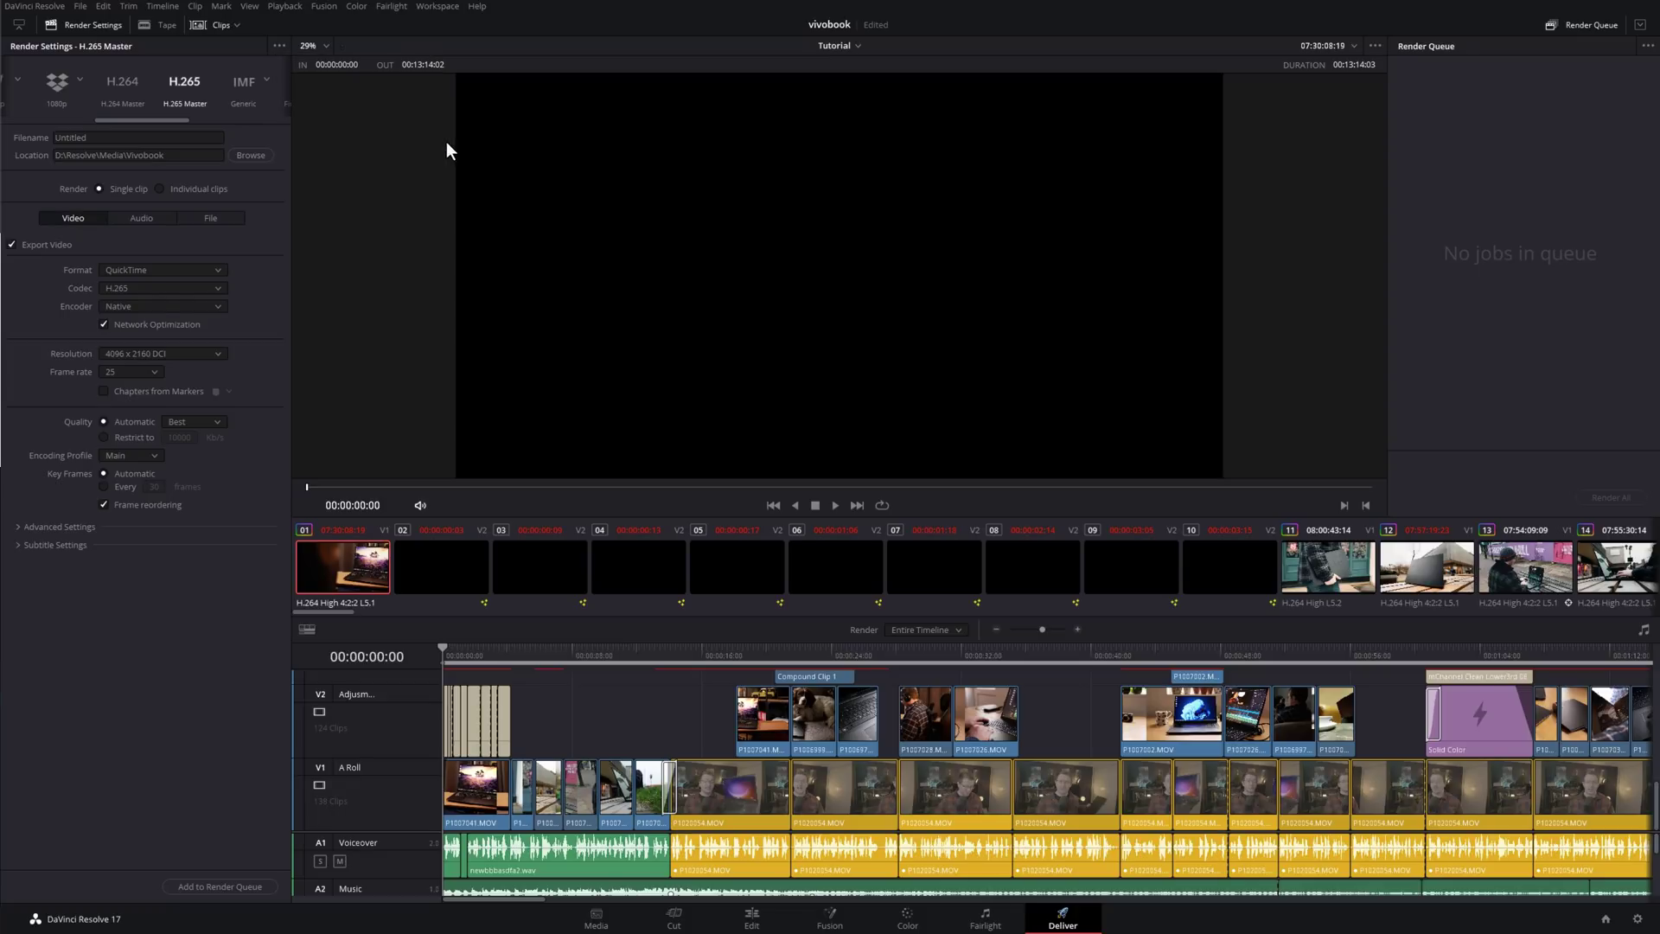
pyautogui.click(282, 52)
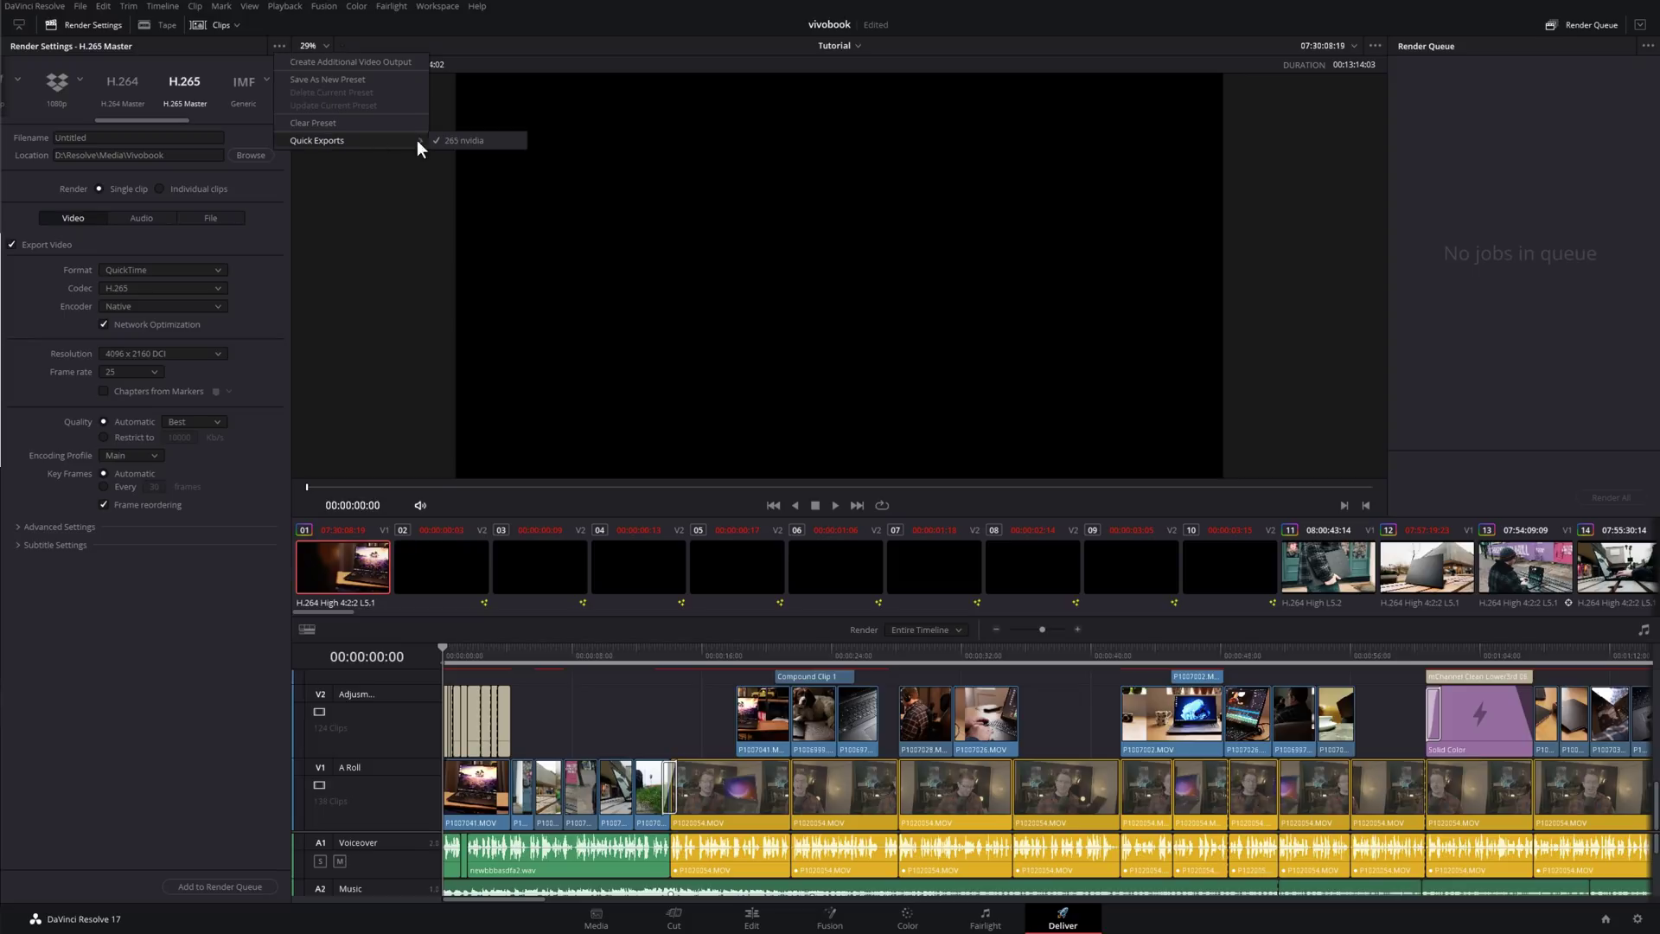
pyautogui.click(453, 141)
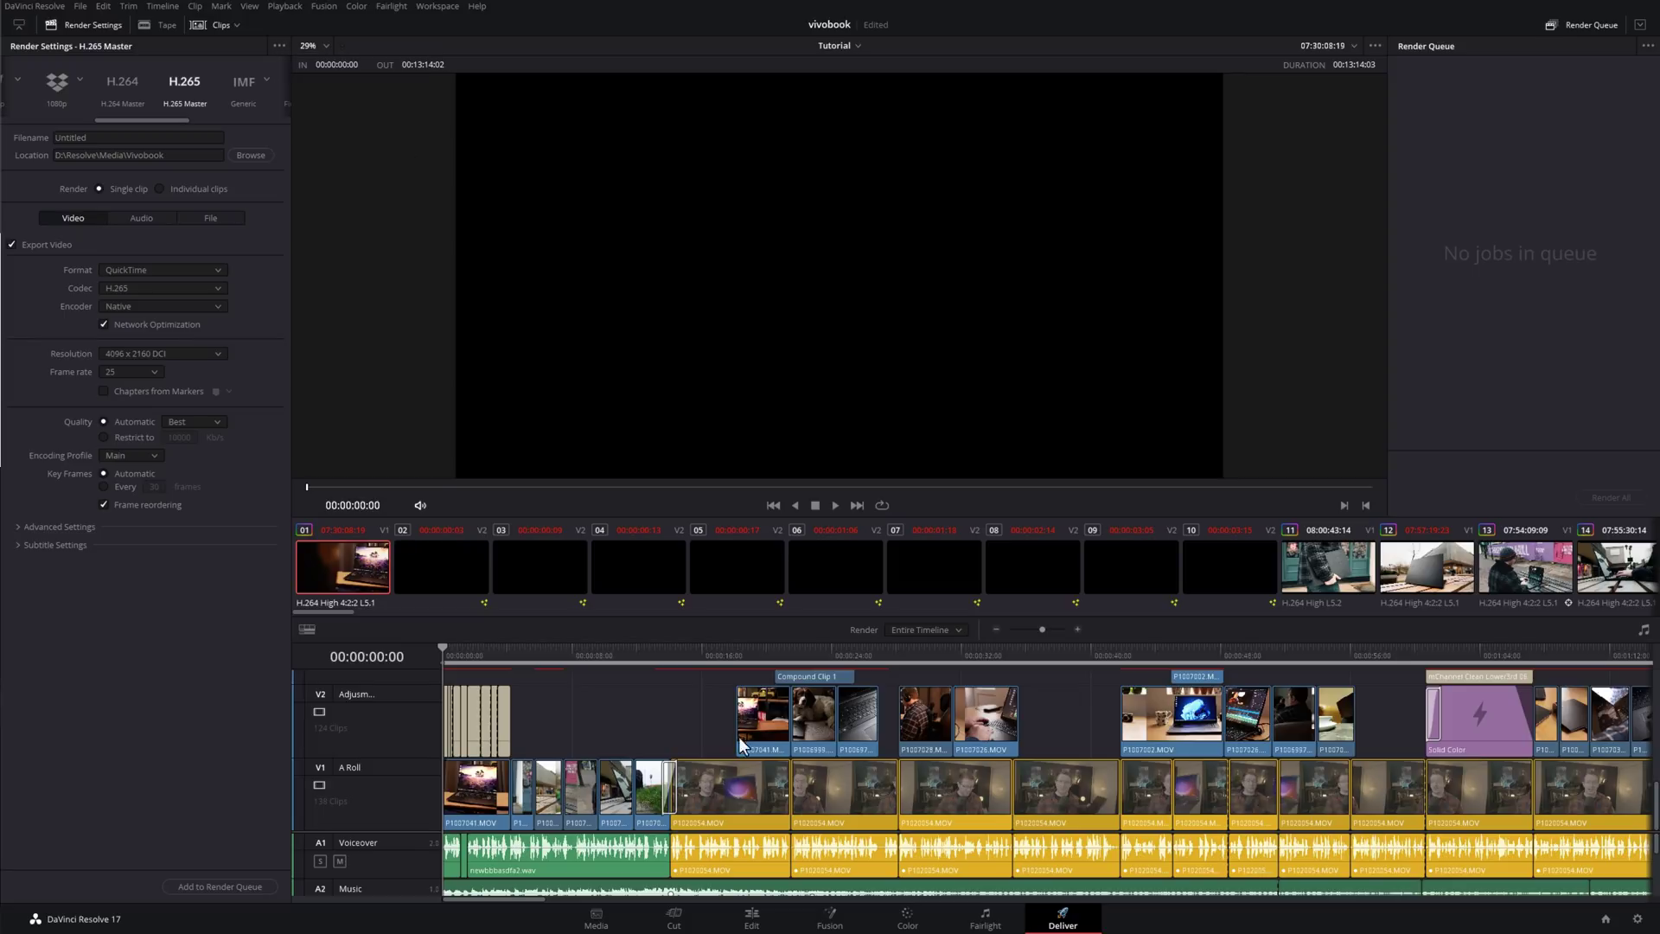
# - On the Cut page, open Quick Export and select the 265 nvidia preset
pyautogui.click(674, 921)
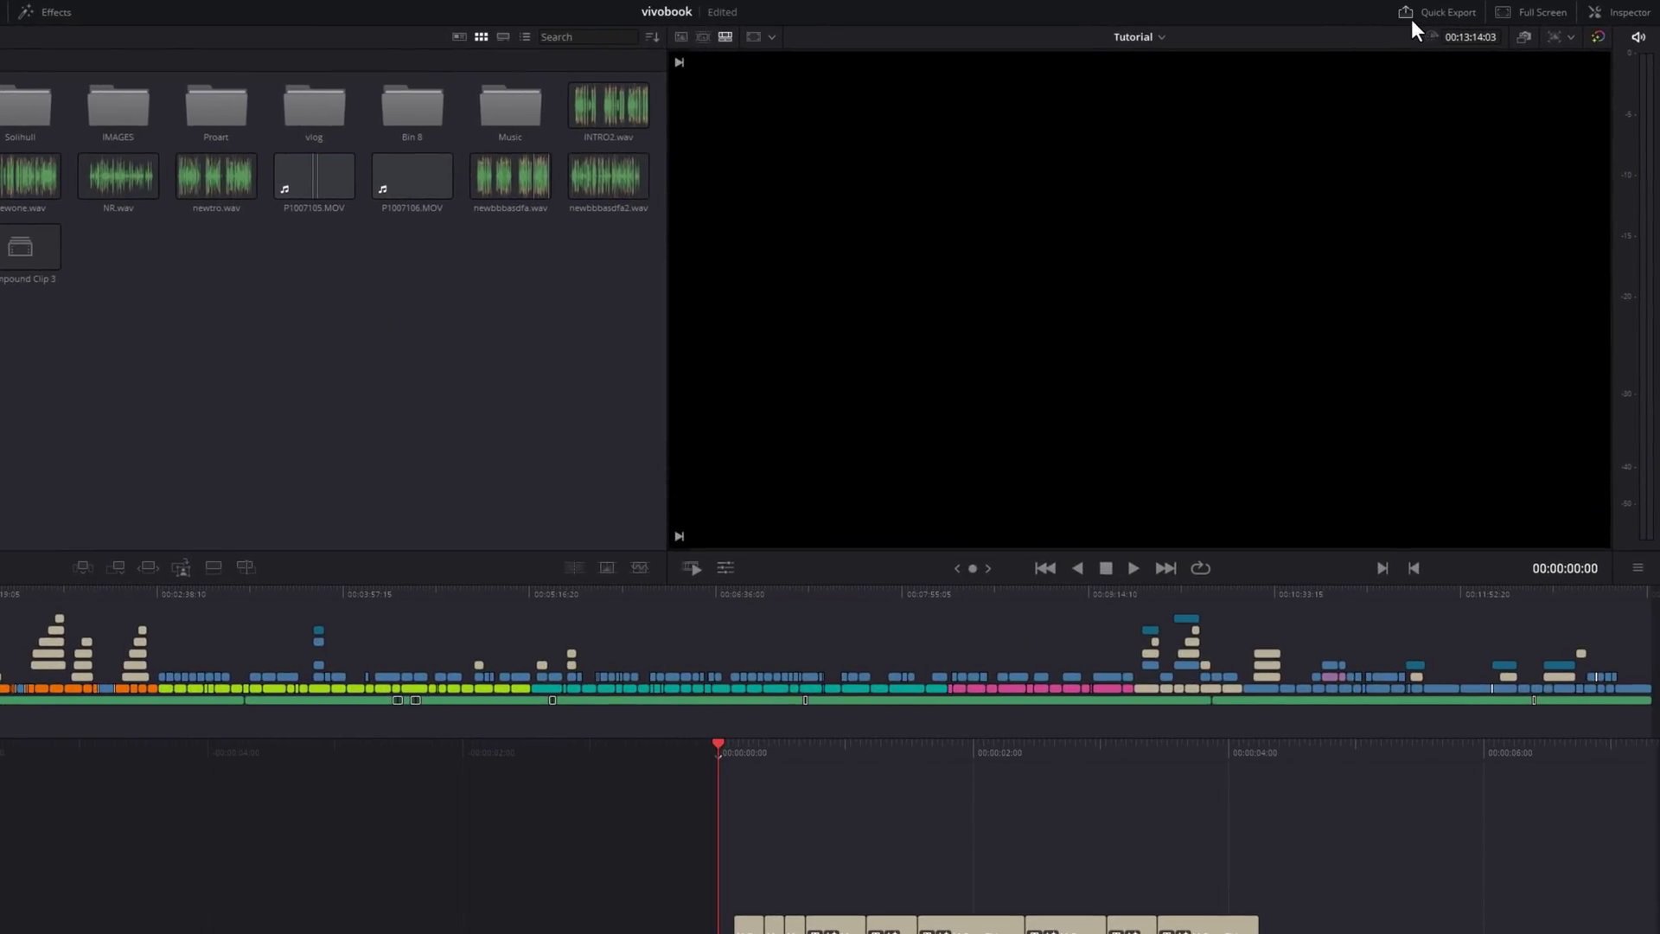
pyautogui.click(1425, 14)
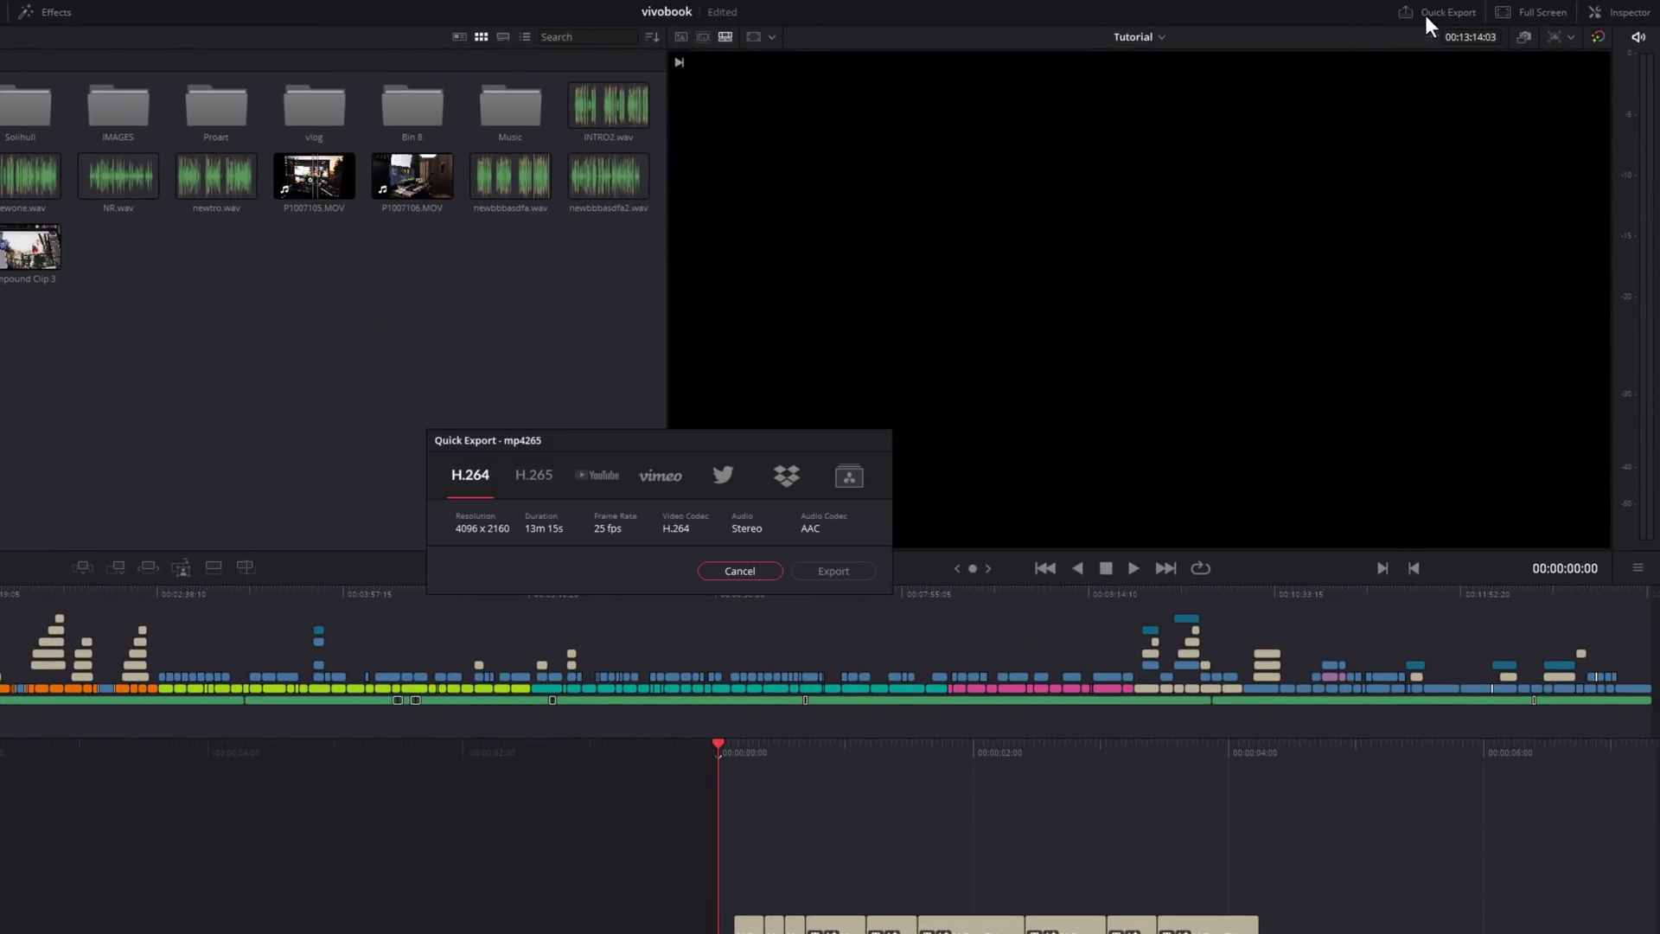
pyautogui.click(850, 485)
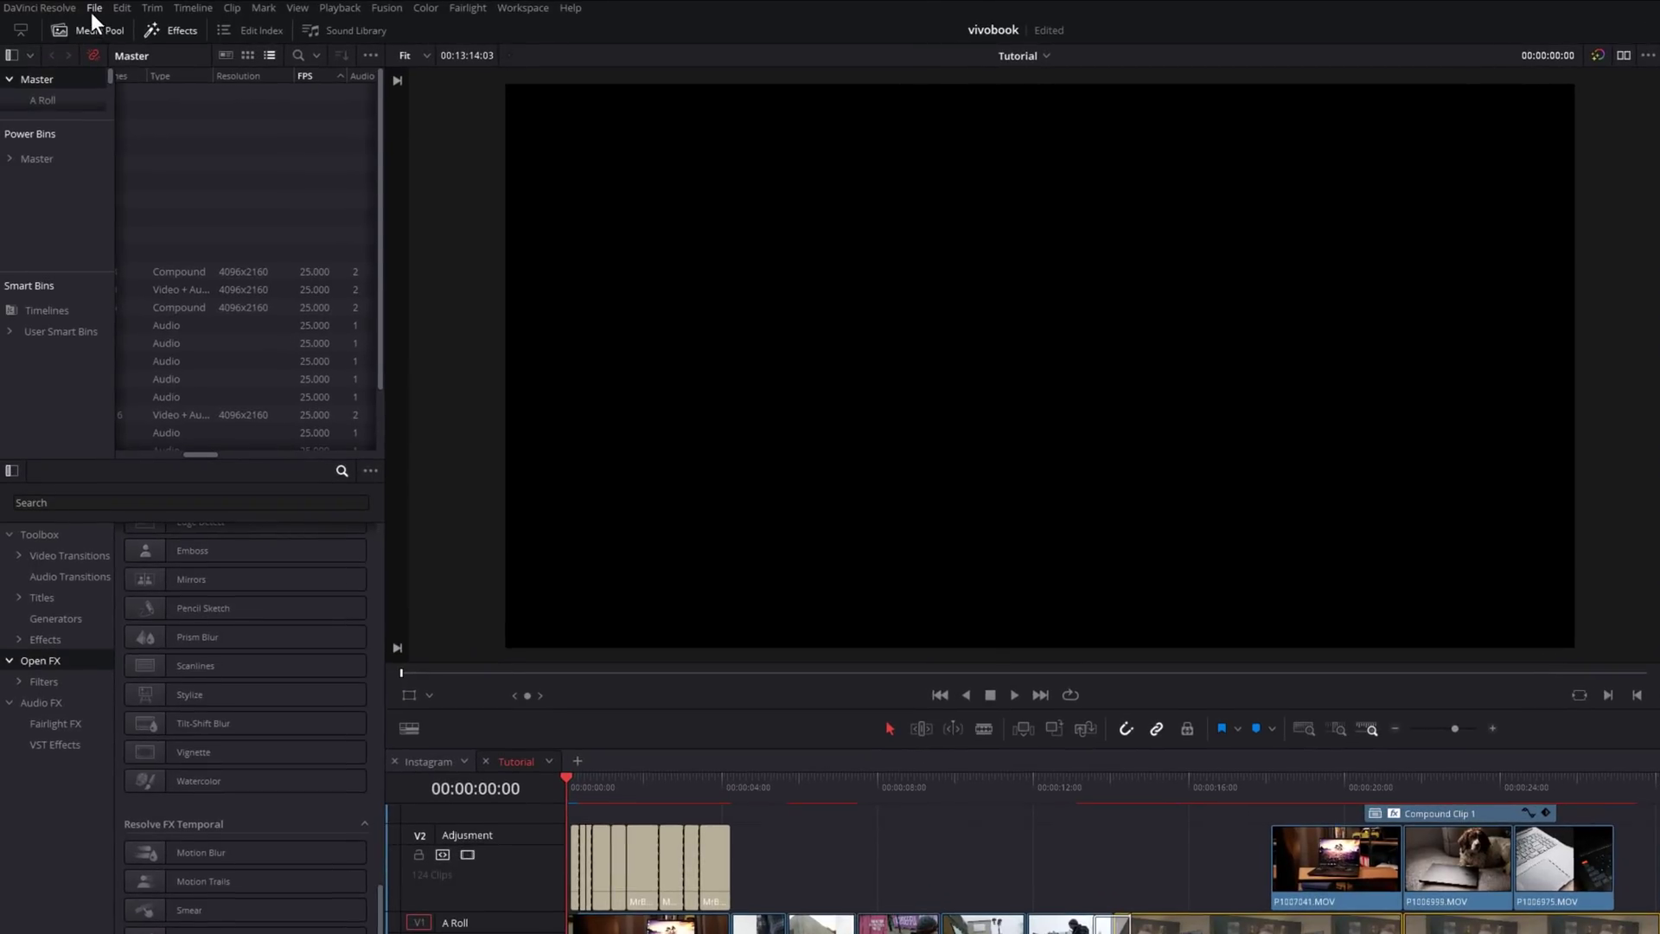
# - Bind Quick Export to Ctrl+Alt+E in Keyboard Customization and save the keyboard set
pyautogui.click(91, 10)
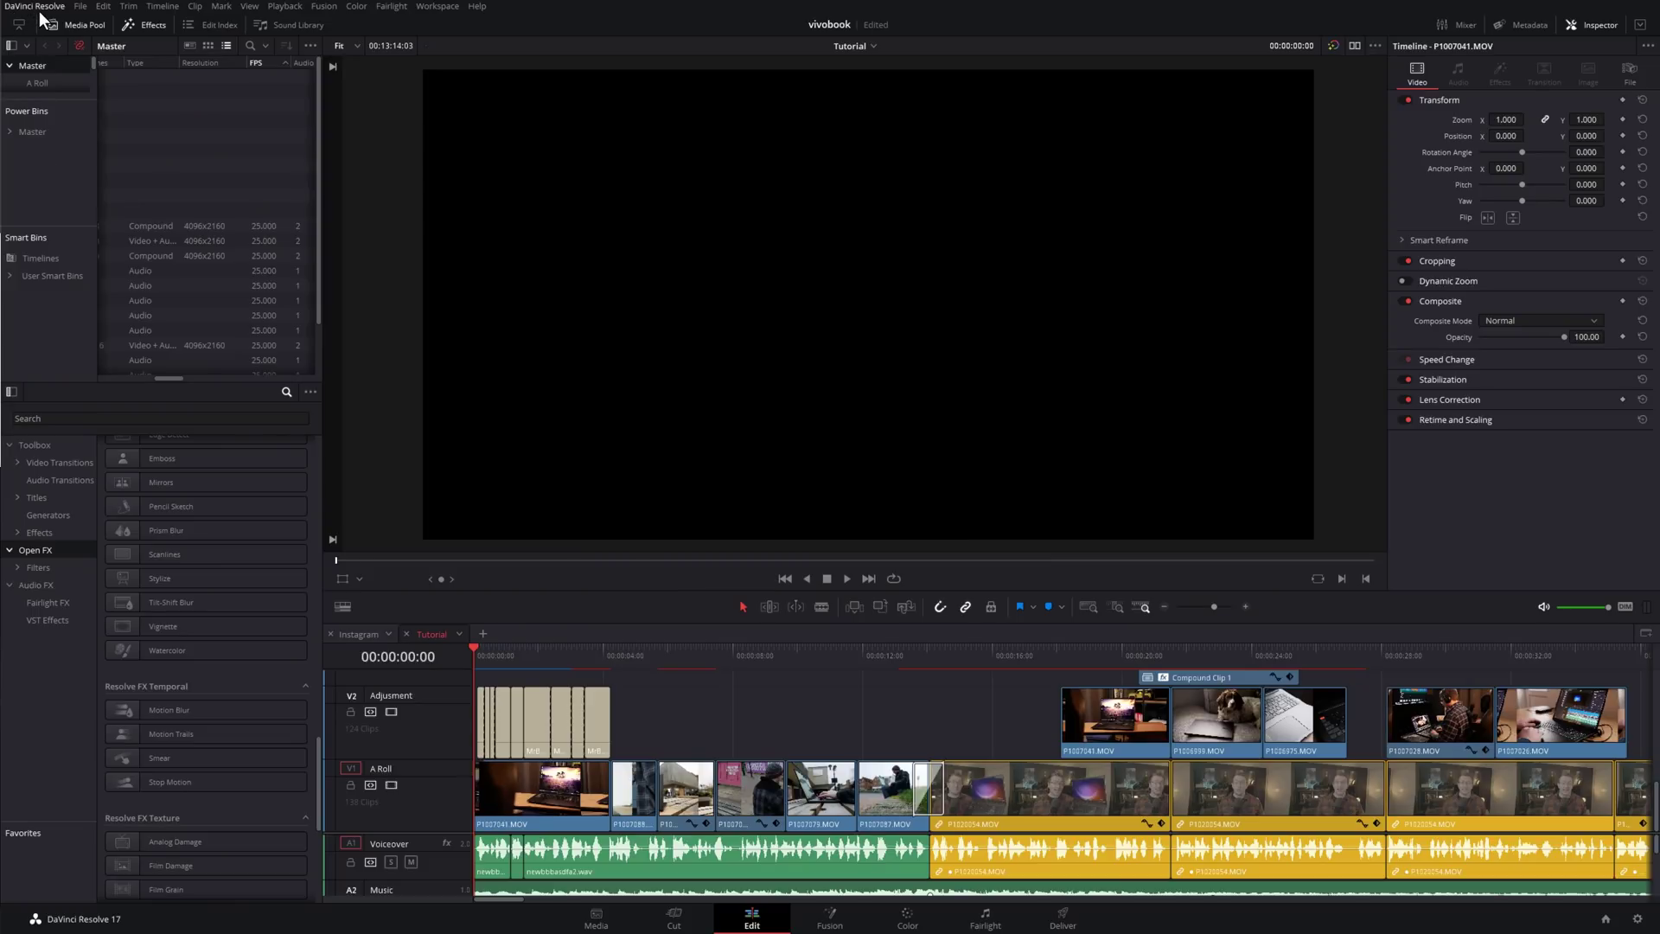
pyautogui.click(39, 11)
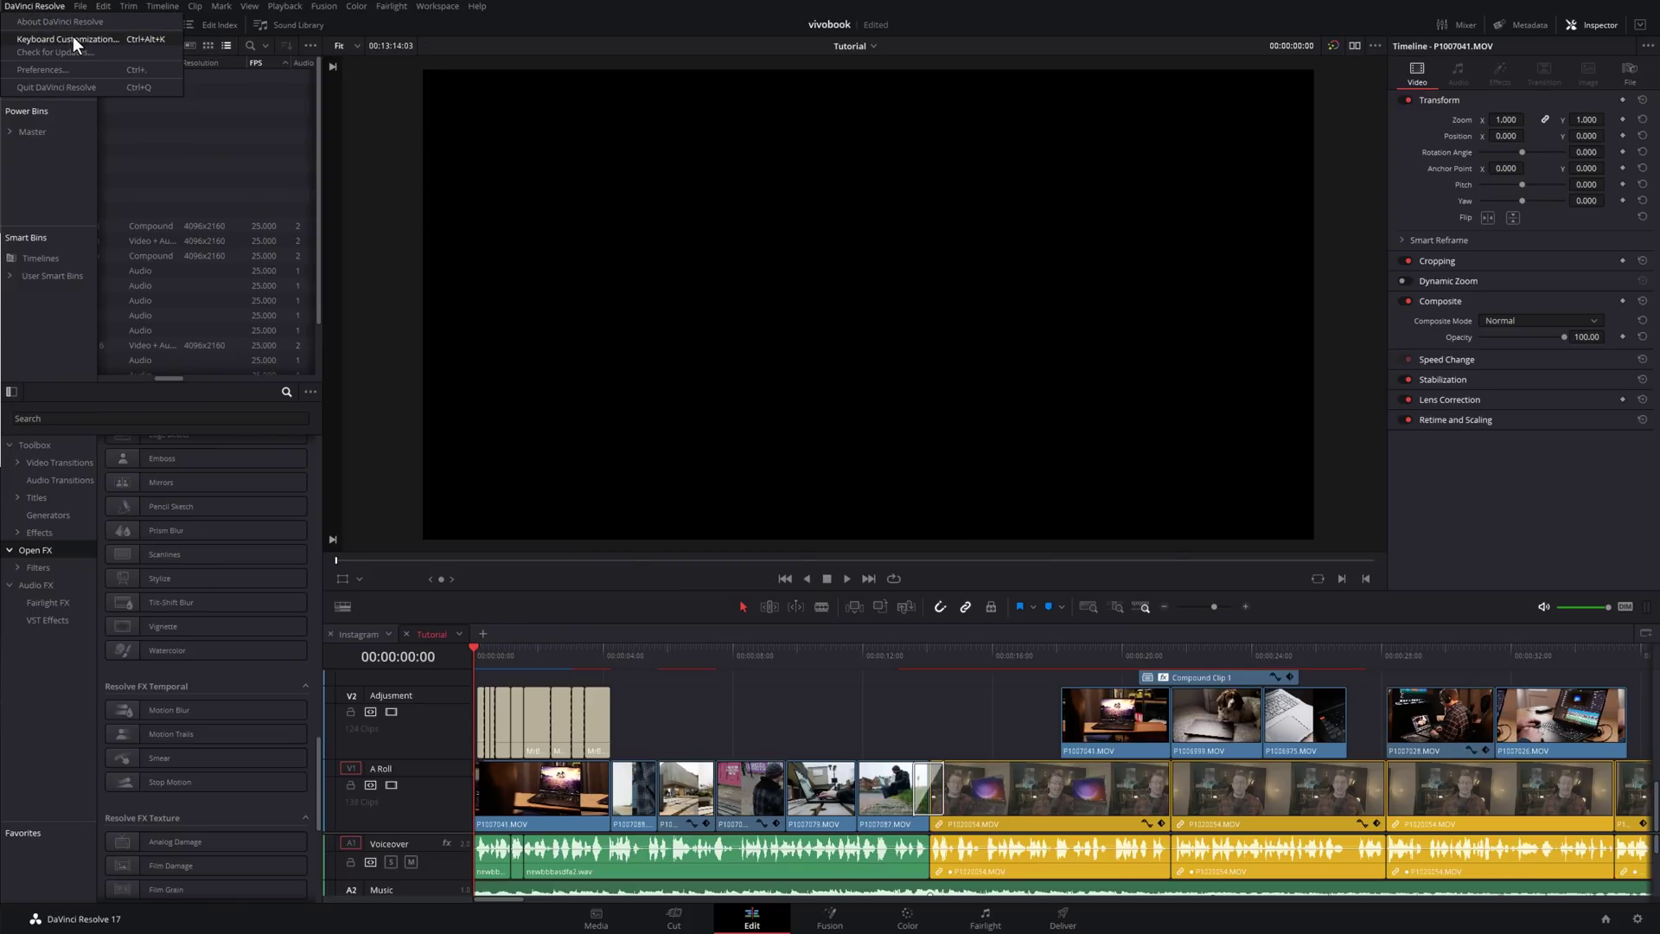
pyautogui.click(73, 38)
pyautogui.write('quick')
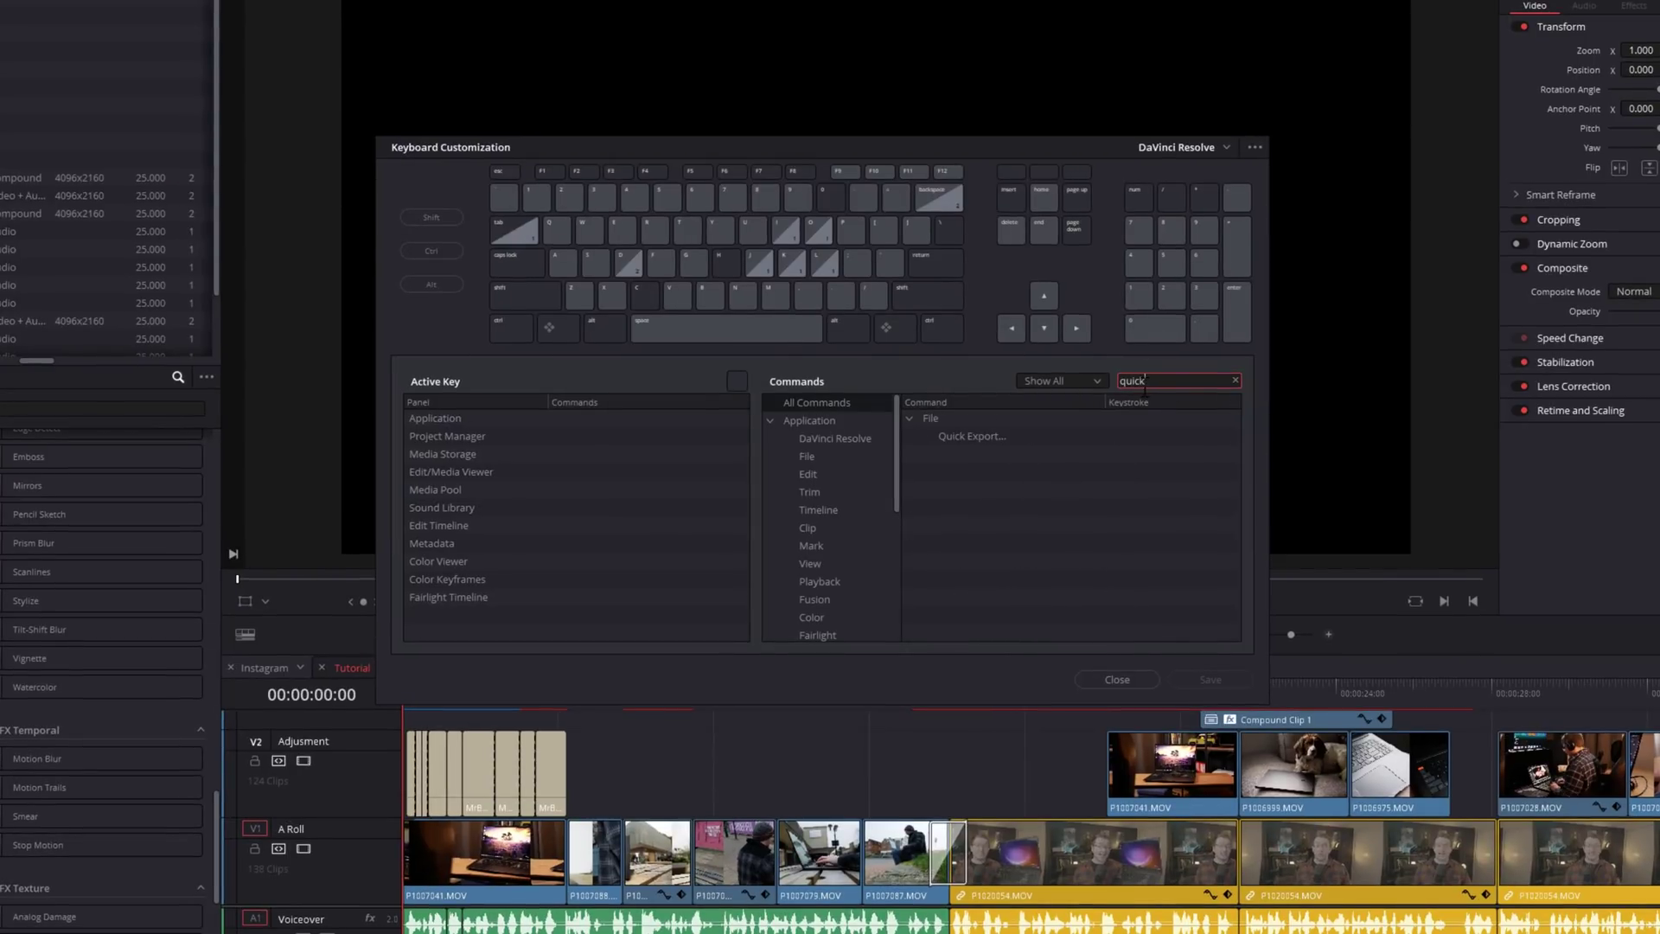
pyautogui.click(965, 435)
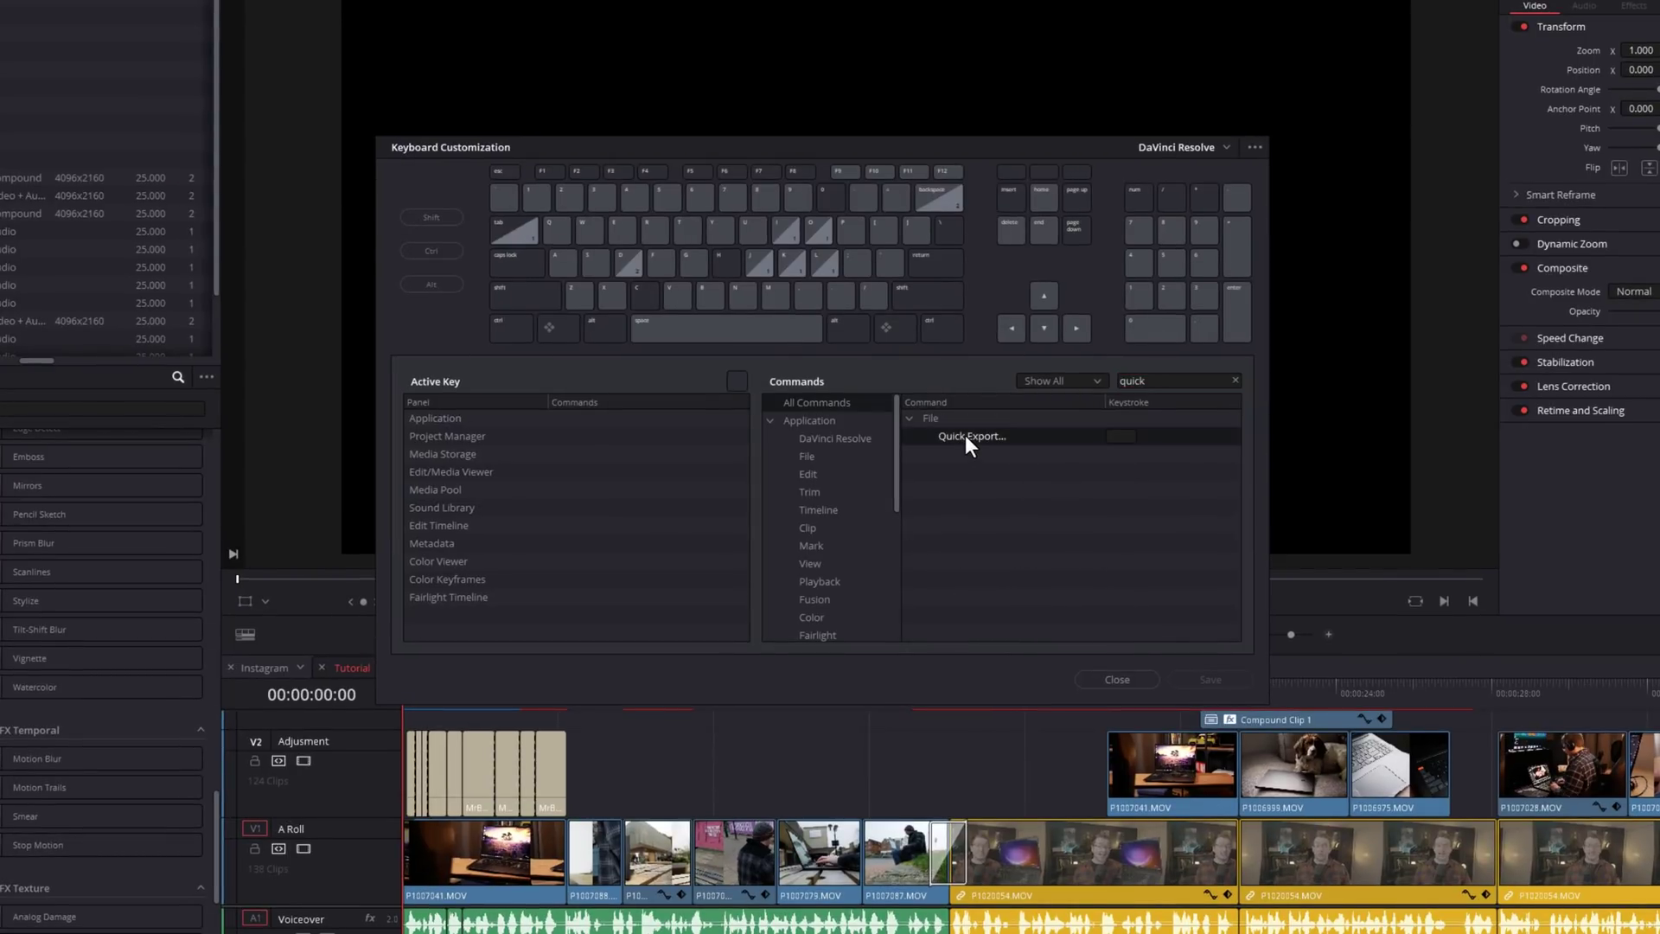
pyautogui.click(1122, 438)
pyautogui.hotkey('ctrl', 'alt', 'e')
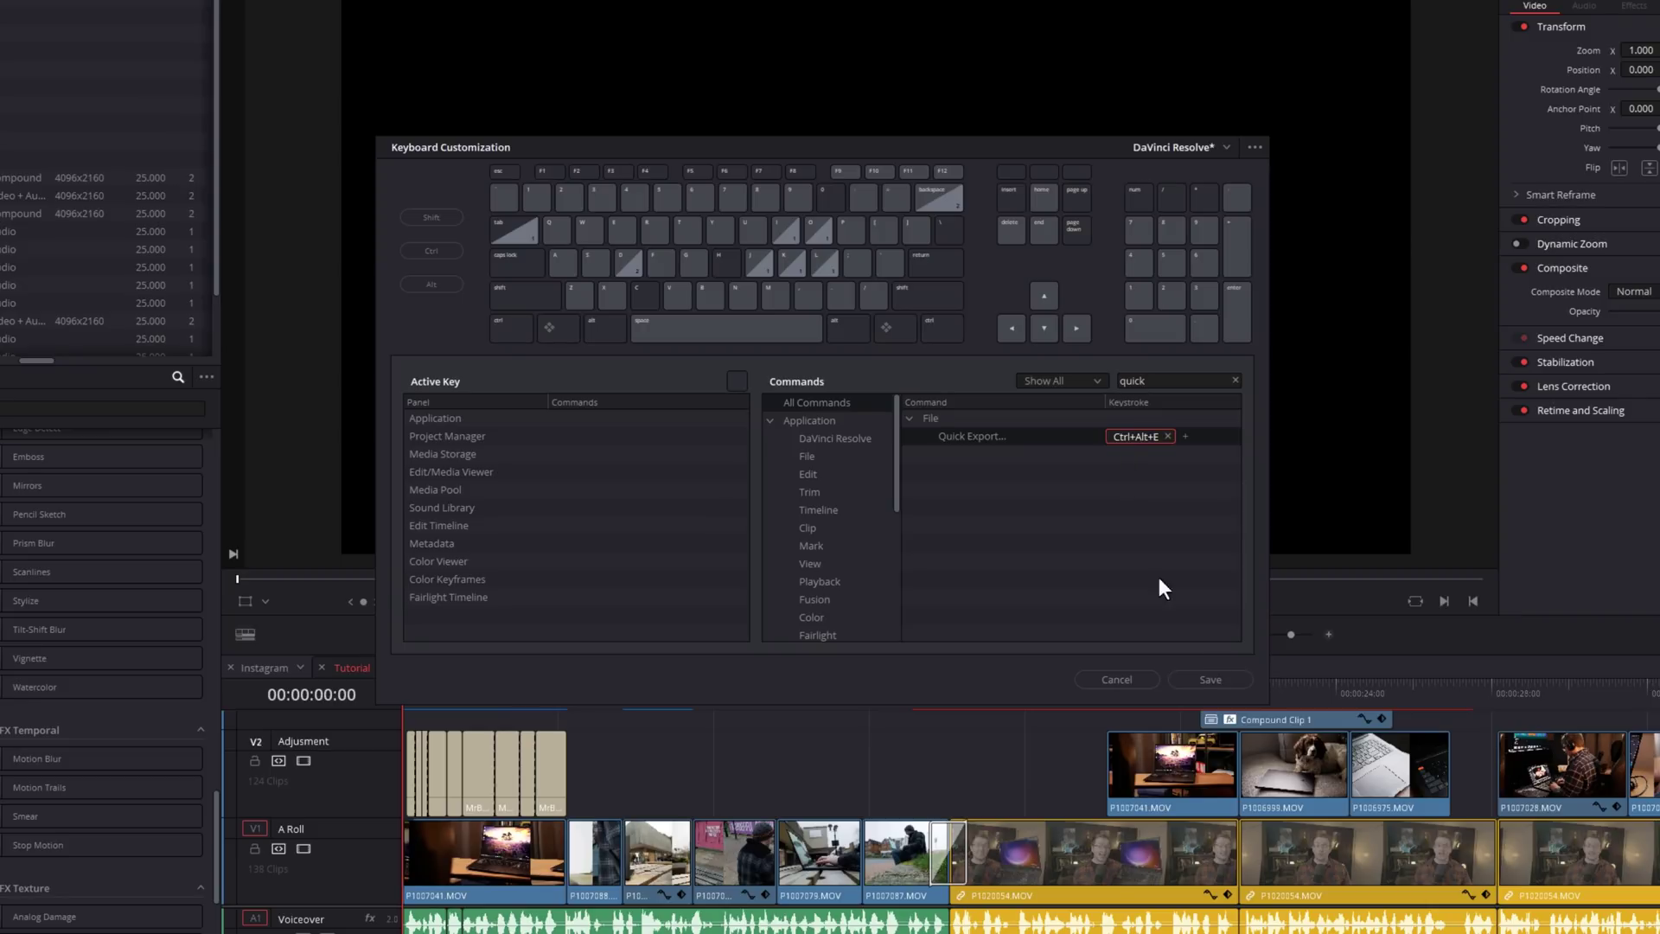
pyautogui.click(1150, 646)
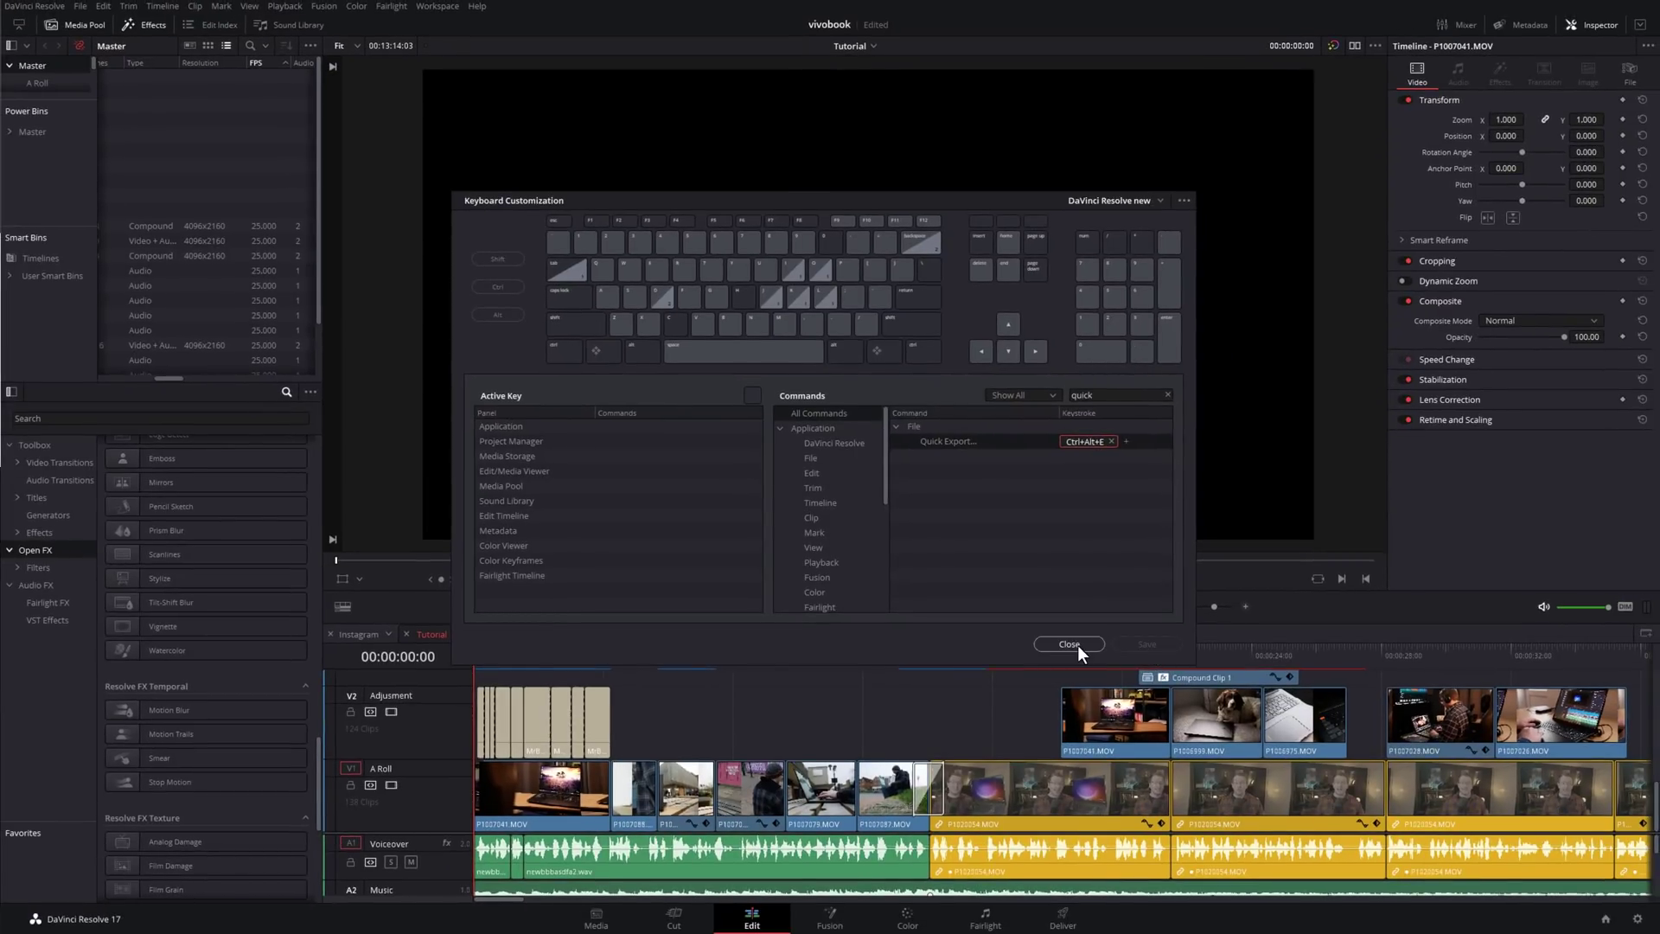
pyautogui.click(1077, 645)
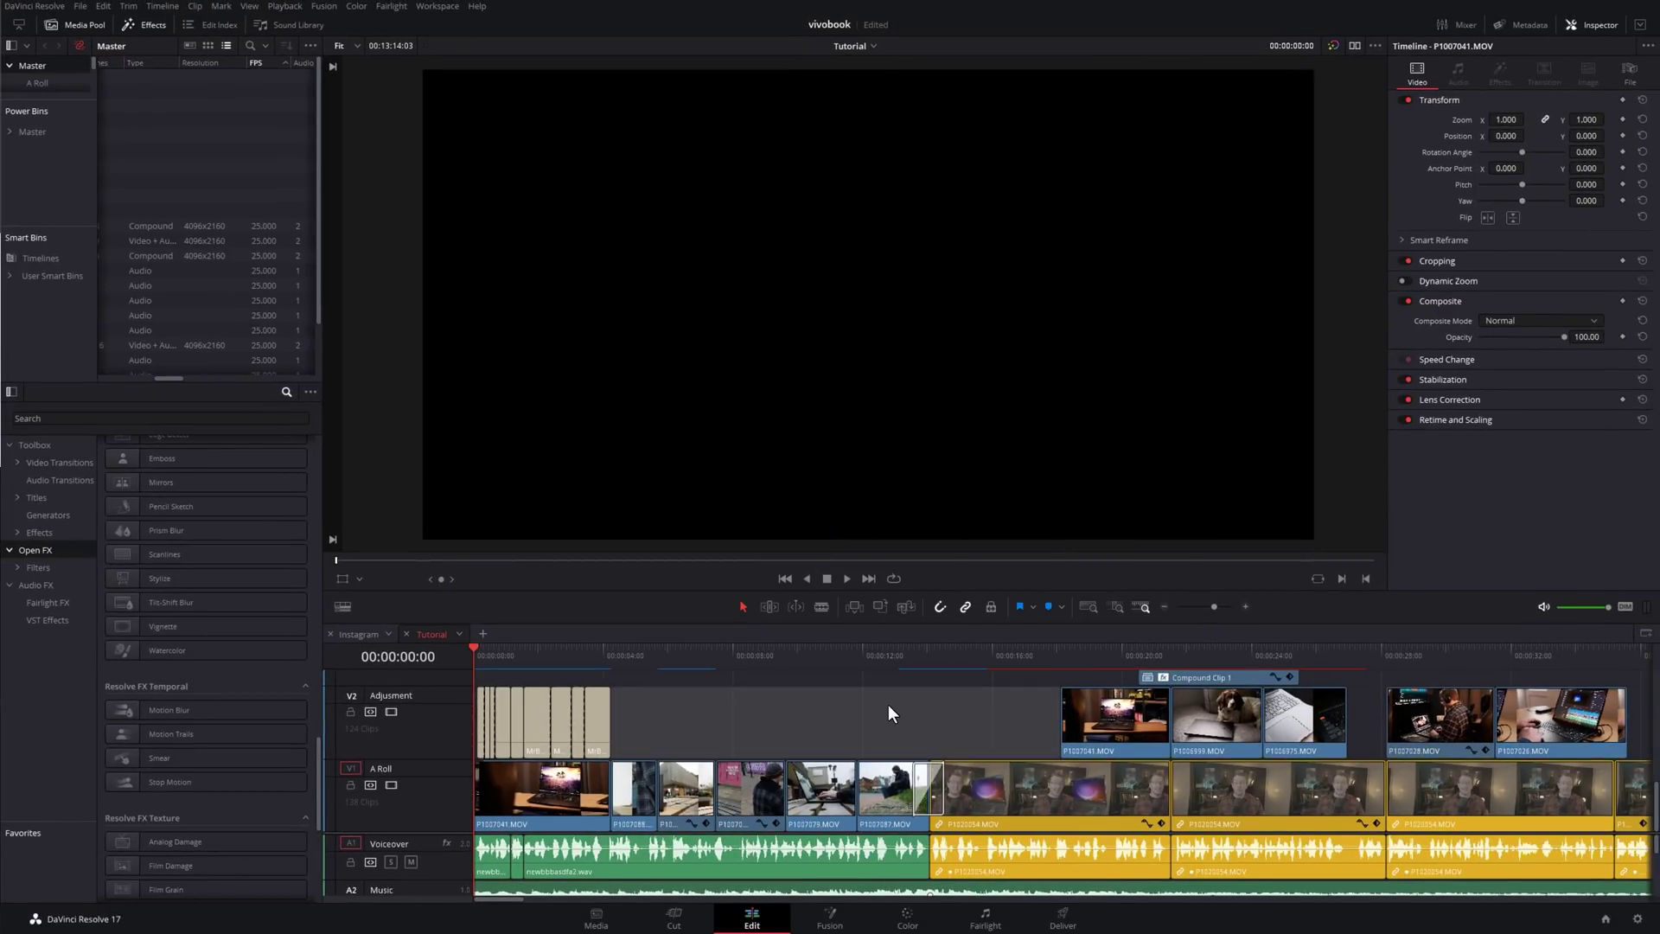
# - Test Ctrl+Alt+E, then add the Instagram and Tutorial timelines to the render queue
pyautogui.hotkey('ctrl', 'alt', 'e')
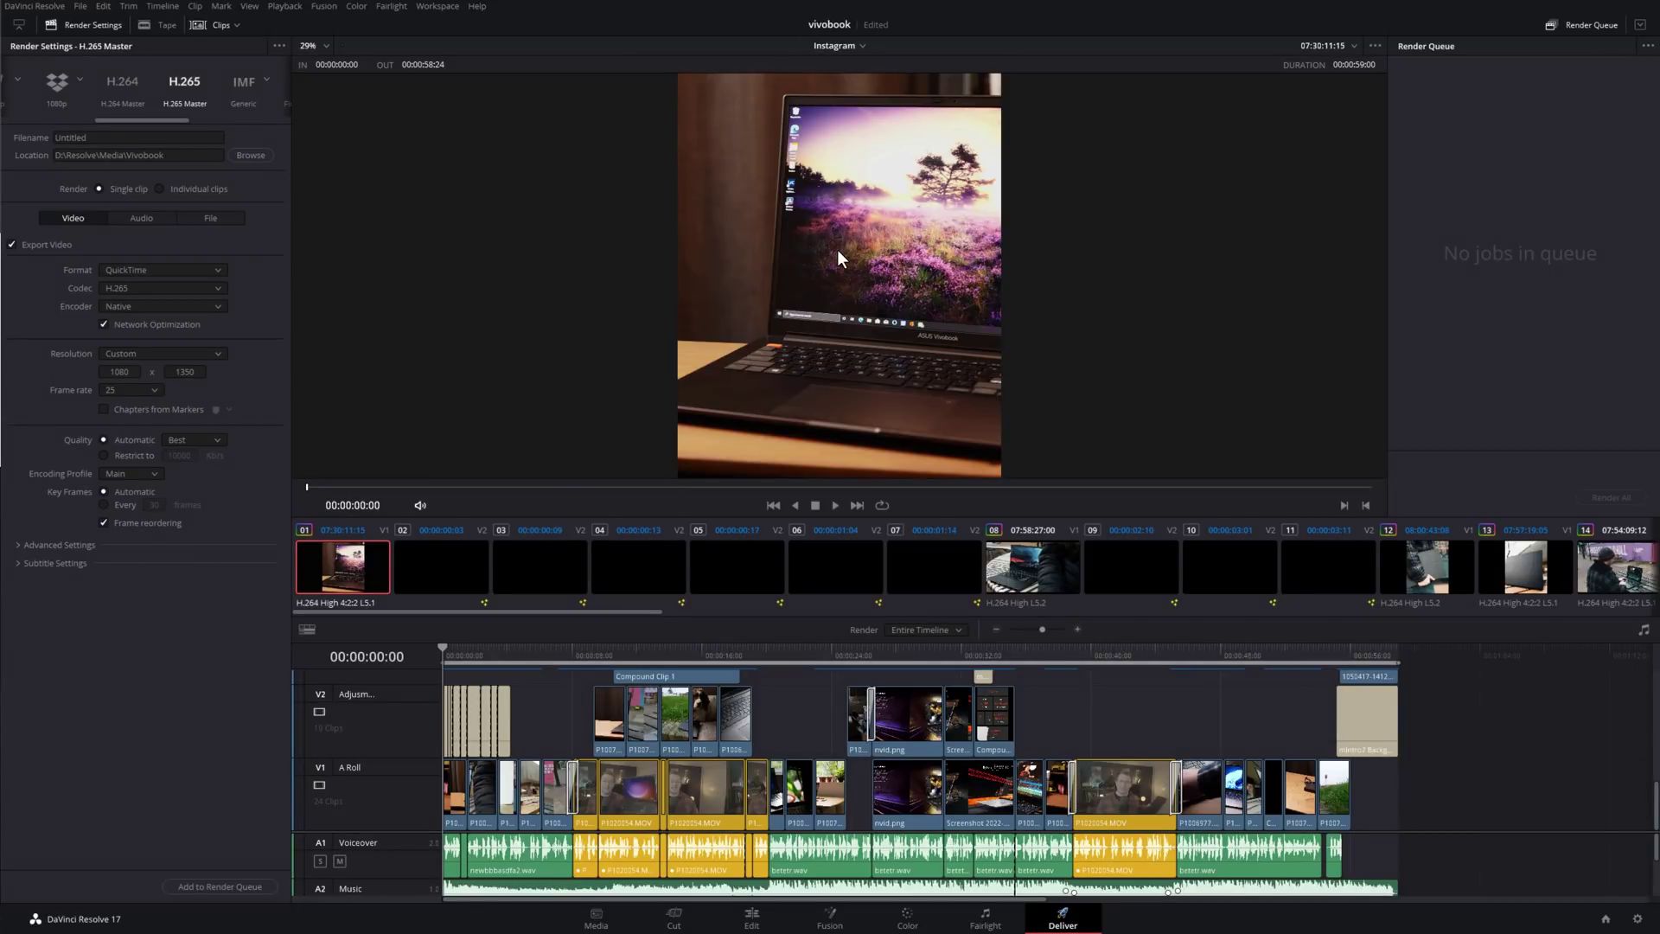
pyautogui.click(224, 885)
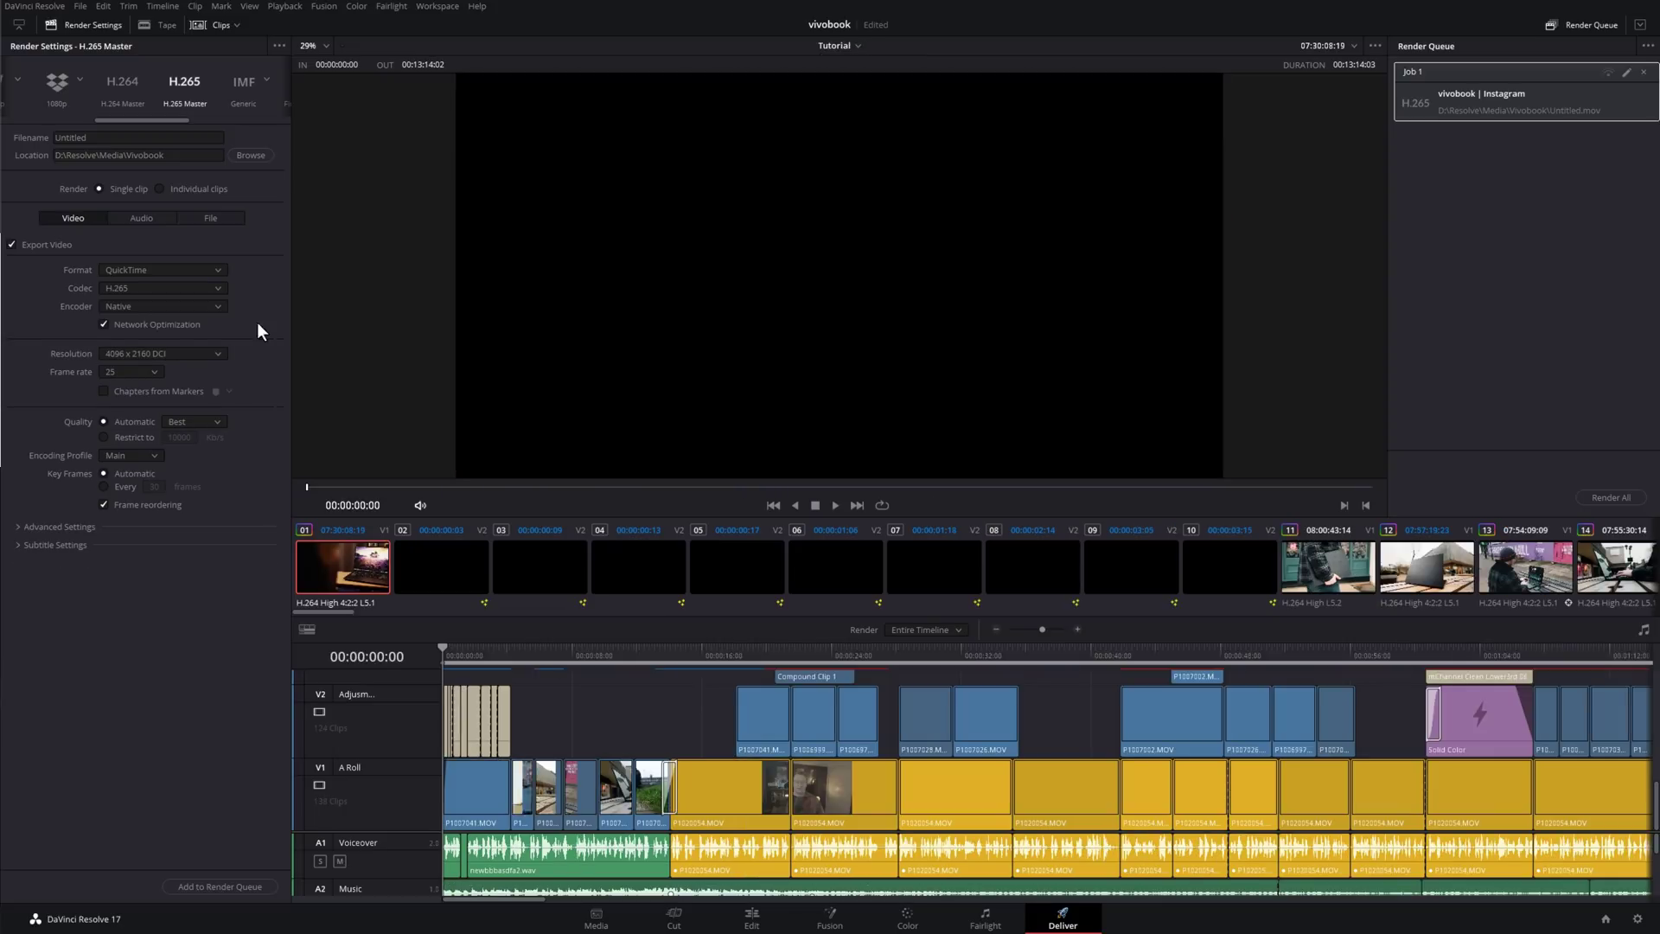
pyautogui.click(209, 887)
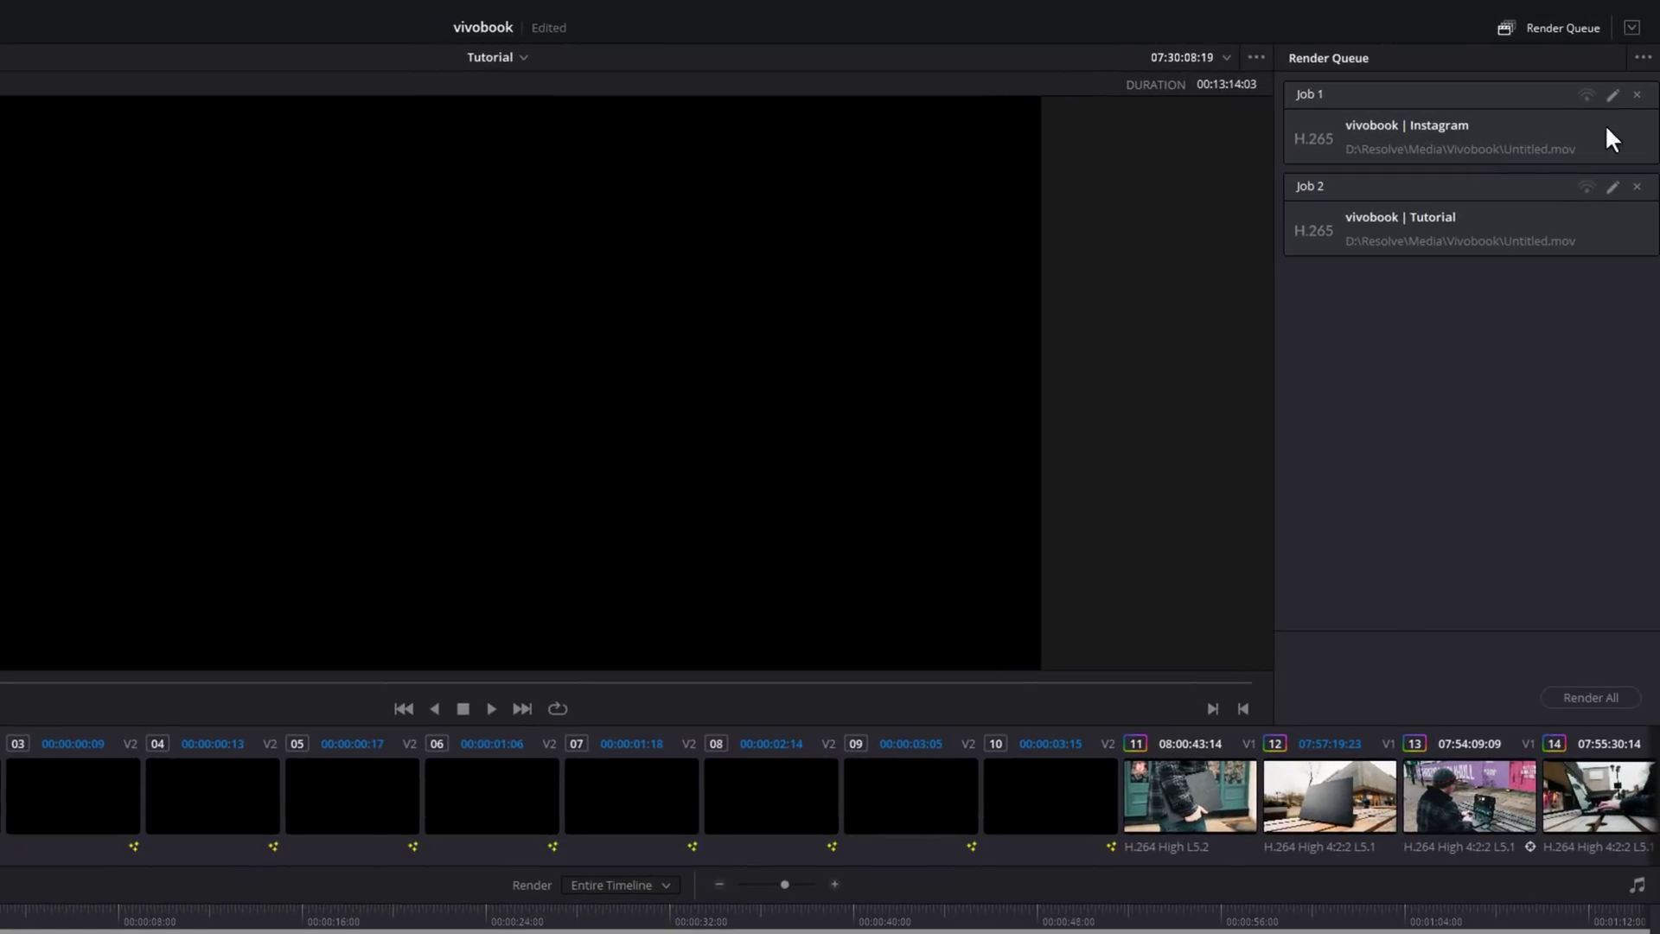
pyautogui.click(1643, 58)
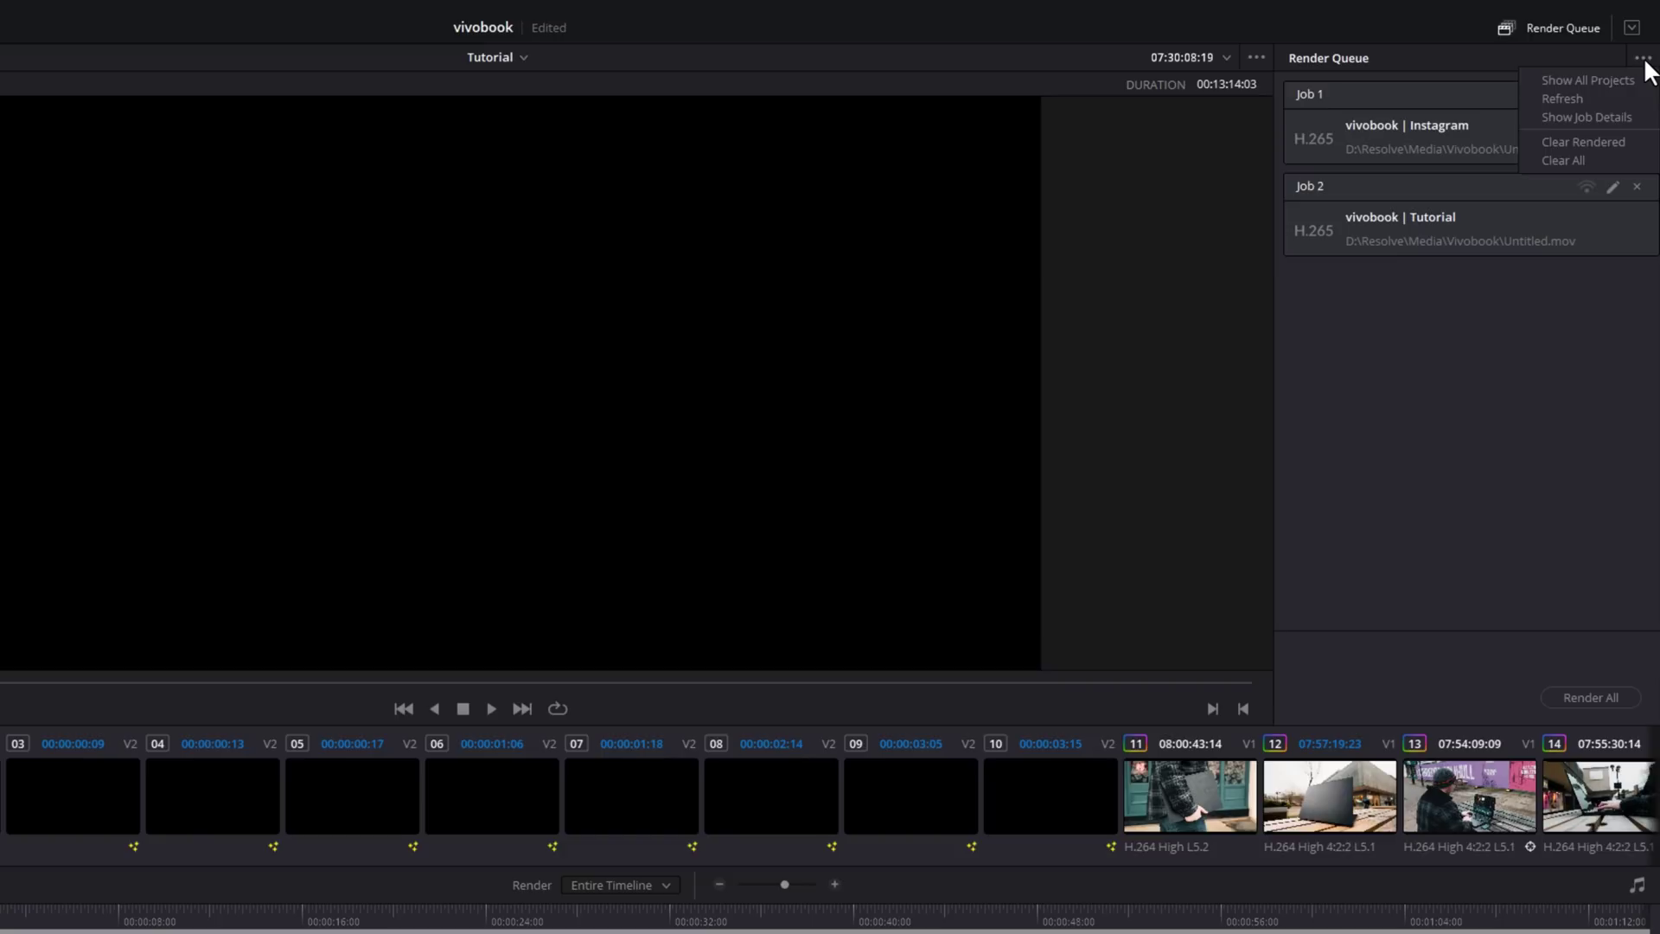
pyautogui.click(1574, 116)
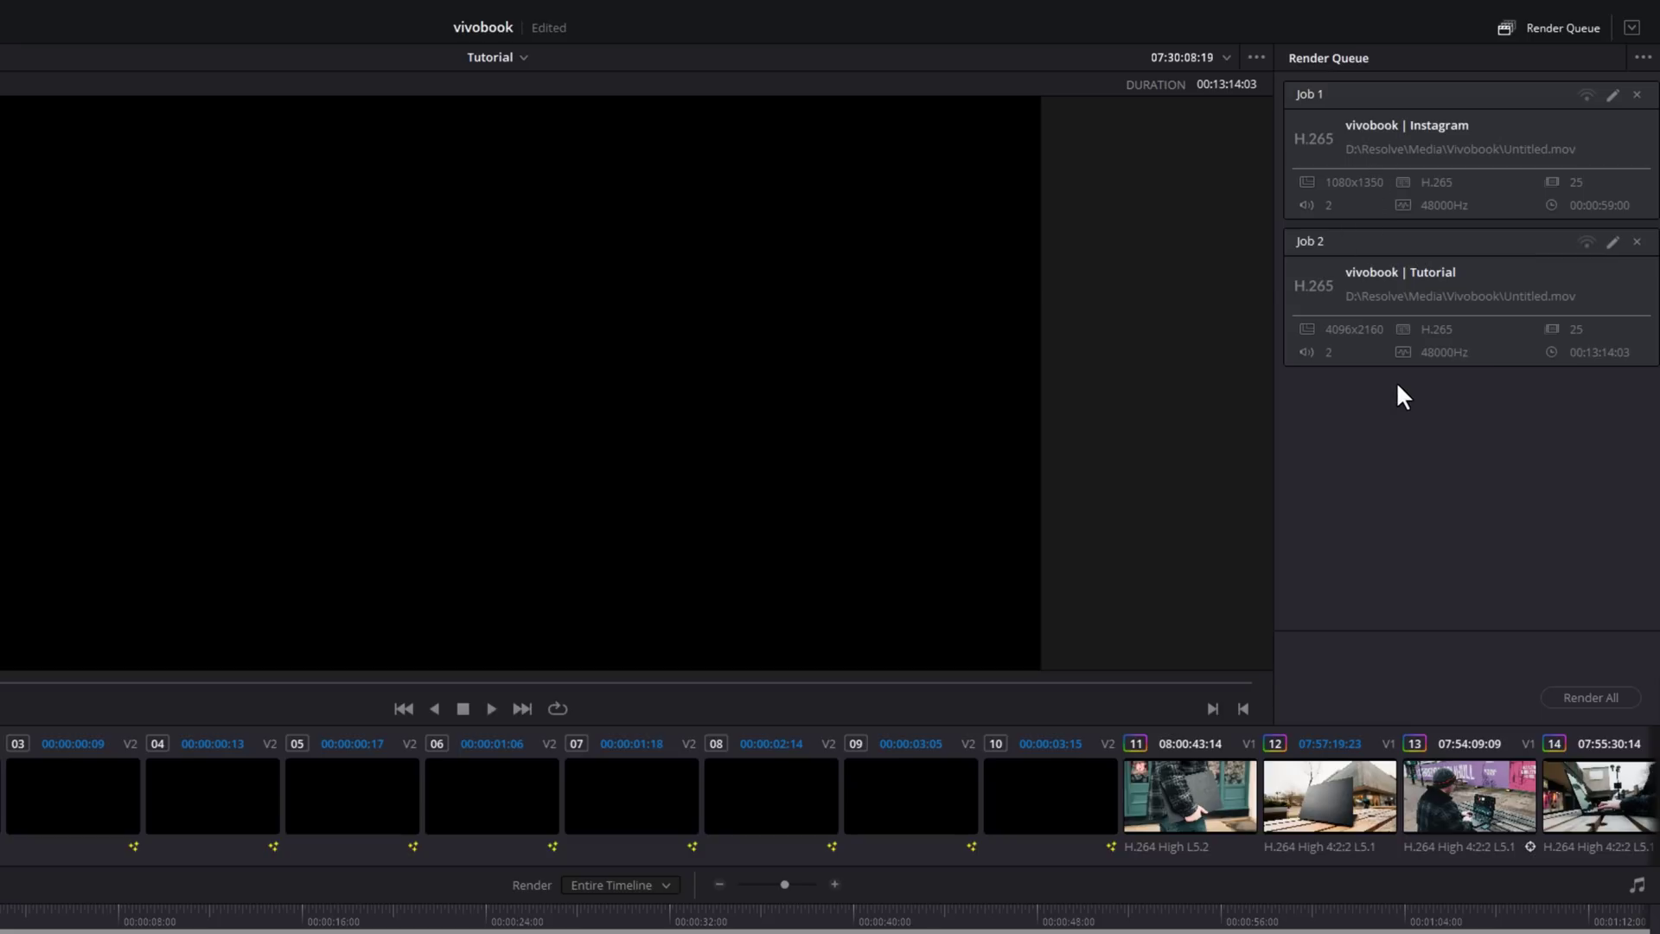
pyautogui.click(1340, 200)
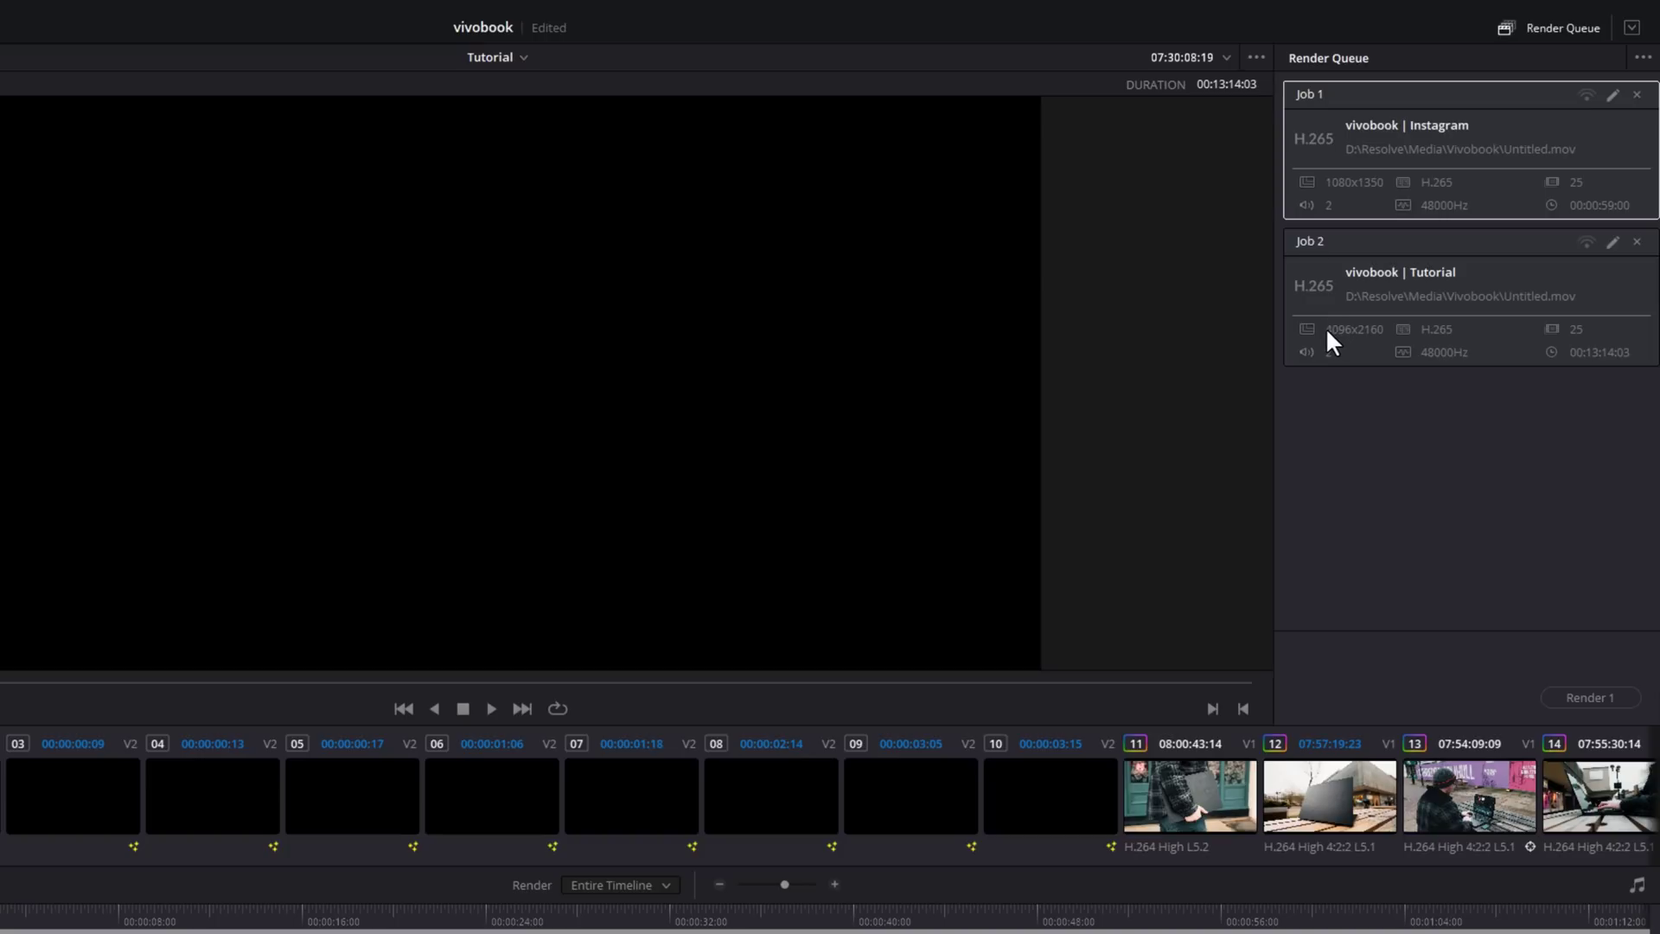
pyautogui.click(1377, 311)
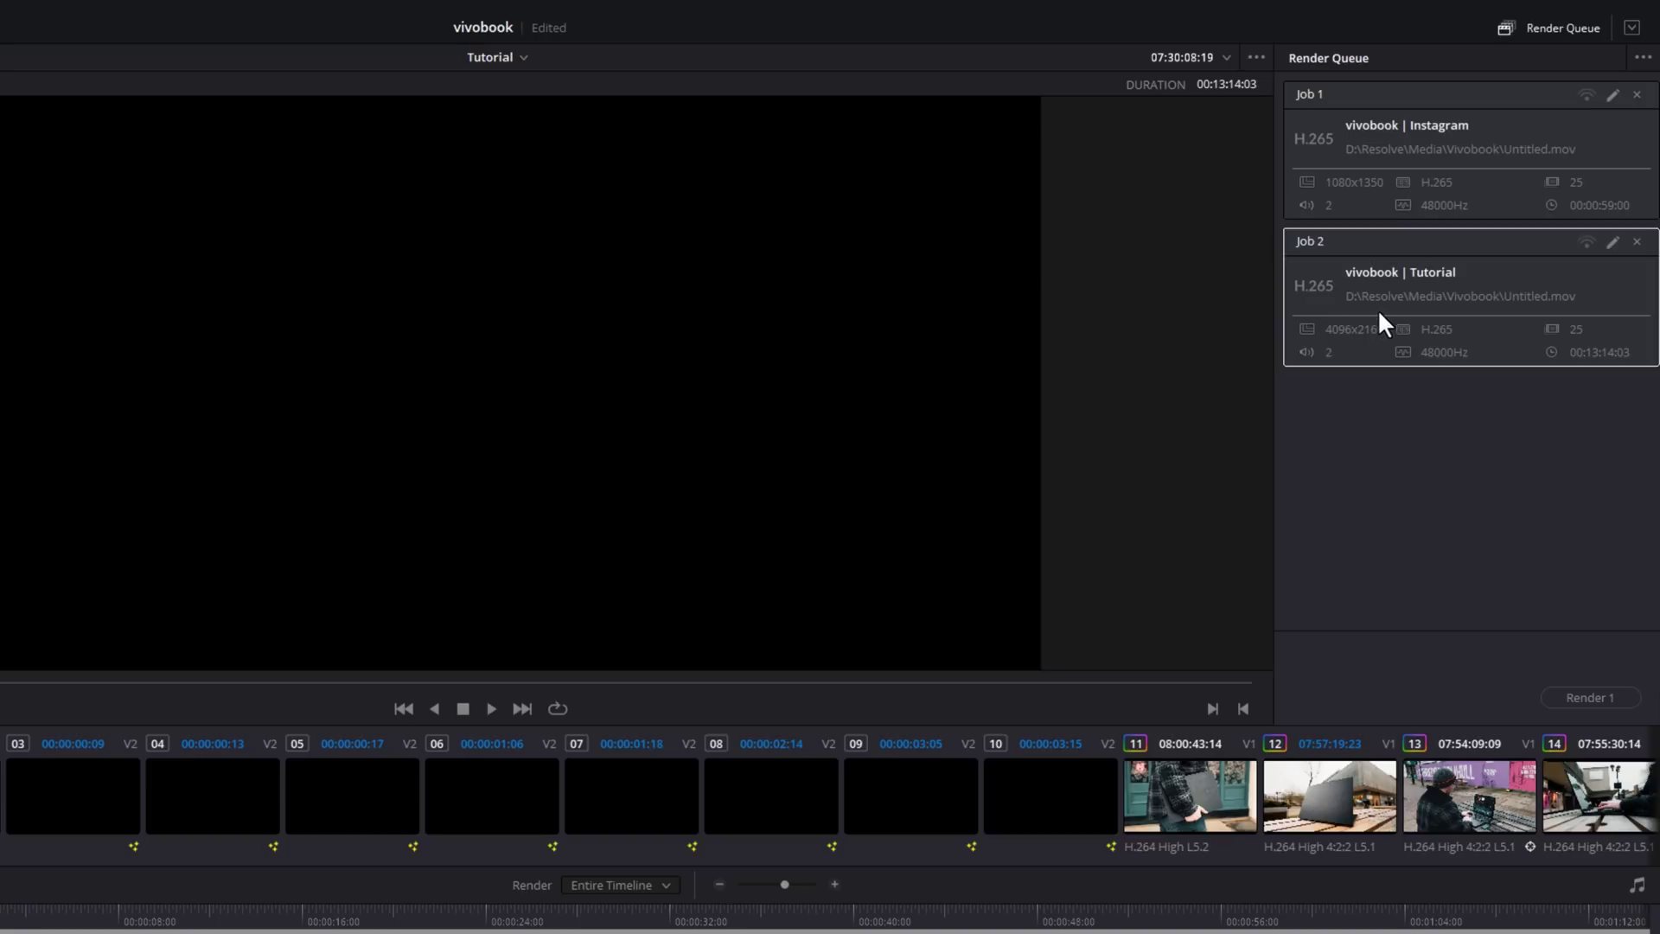
pyautogui.click(1418, 184)
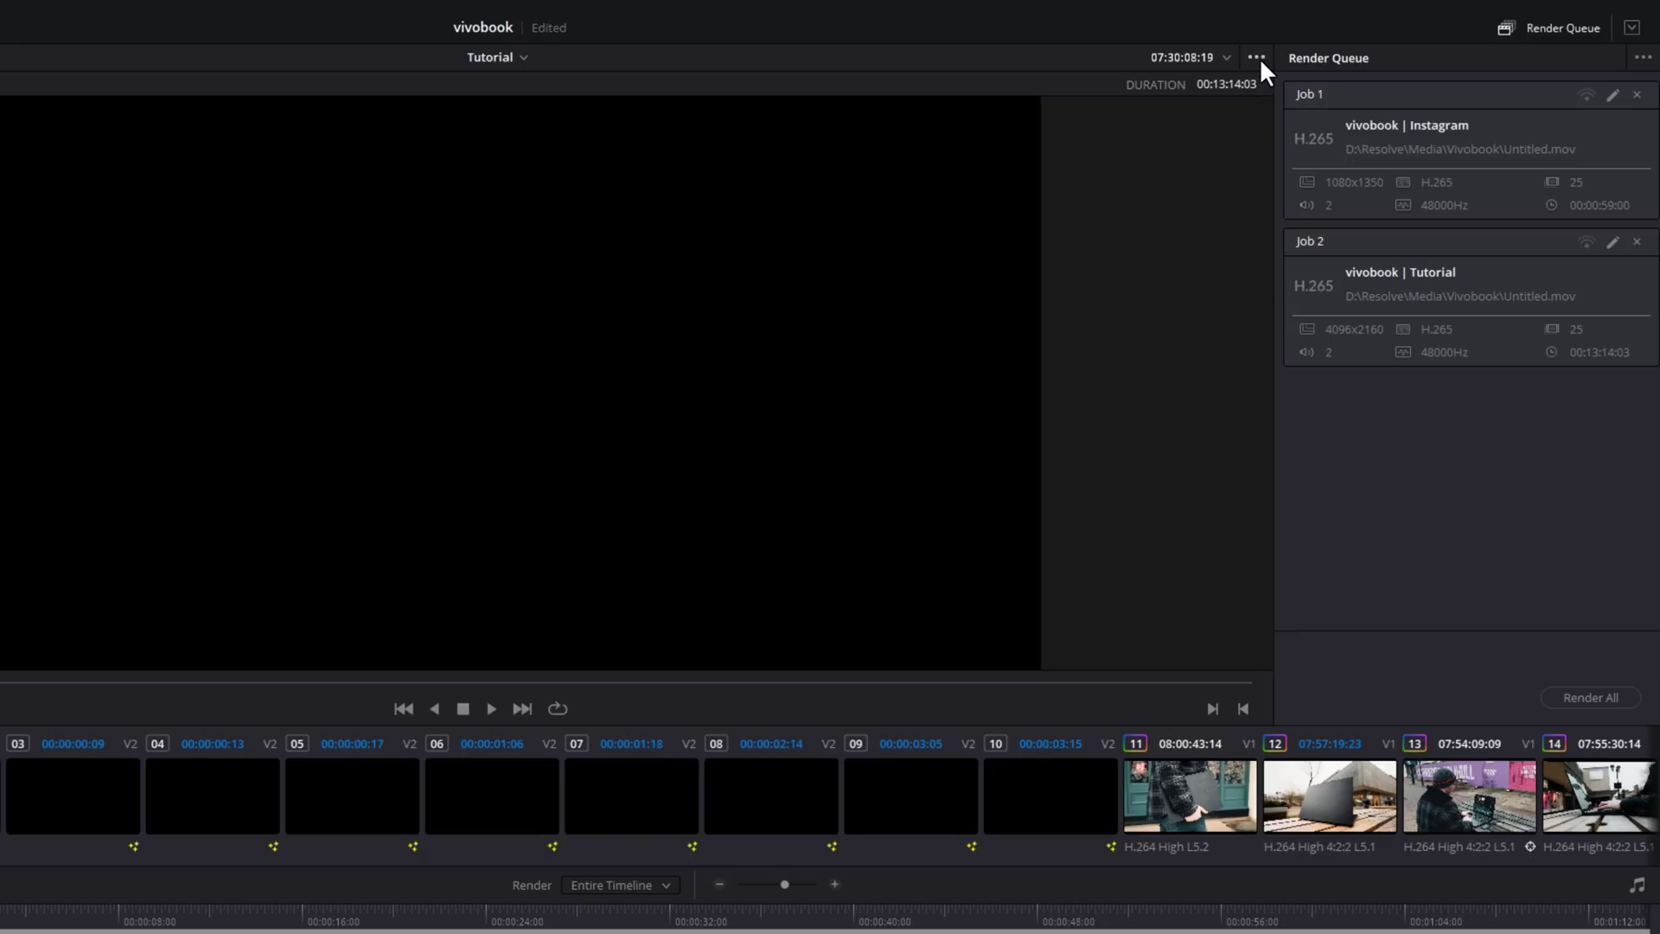
# - Turn the viewer's Updates During Renders option On and scrub the footage to check it
pyautogui.click(1258, 58)
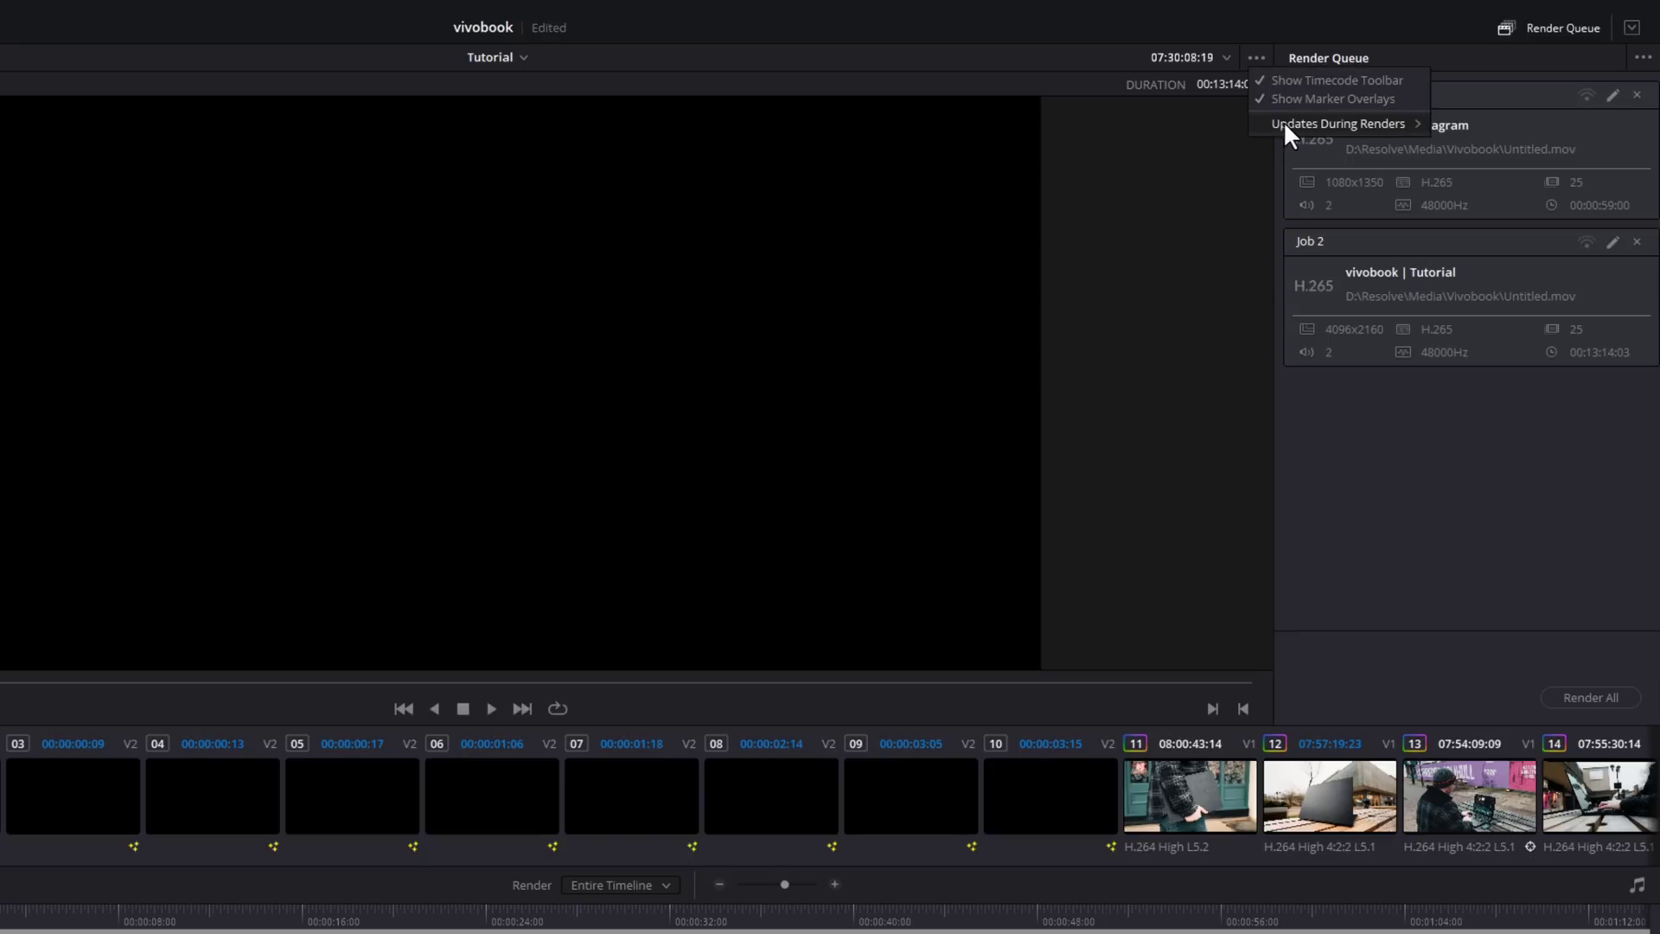
pyautogui.moveTo(1337, 121)
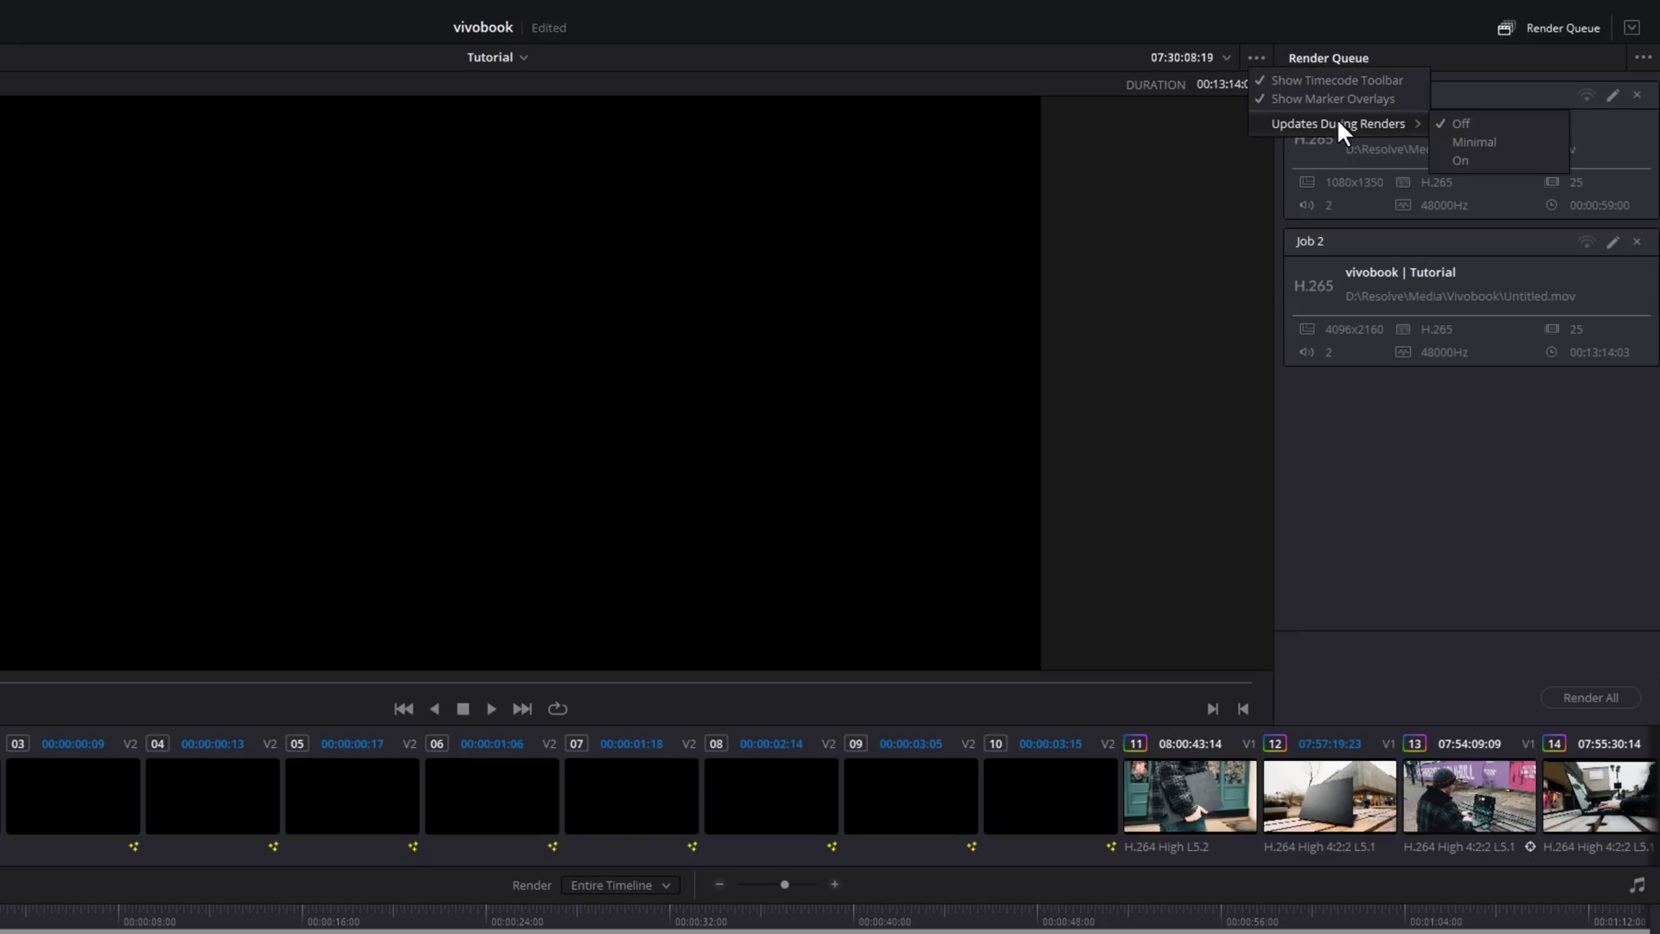
pyautogui.click(1461, 161)
pyautogui.moveTo(210, 683); pyautogui.dragTo(777, 682)
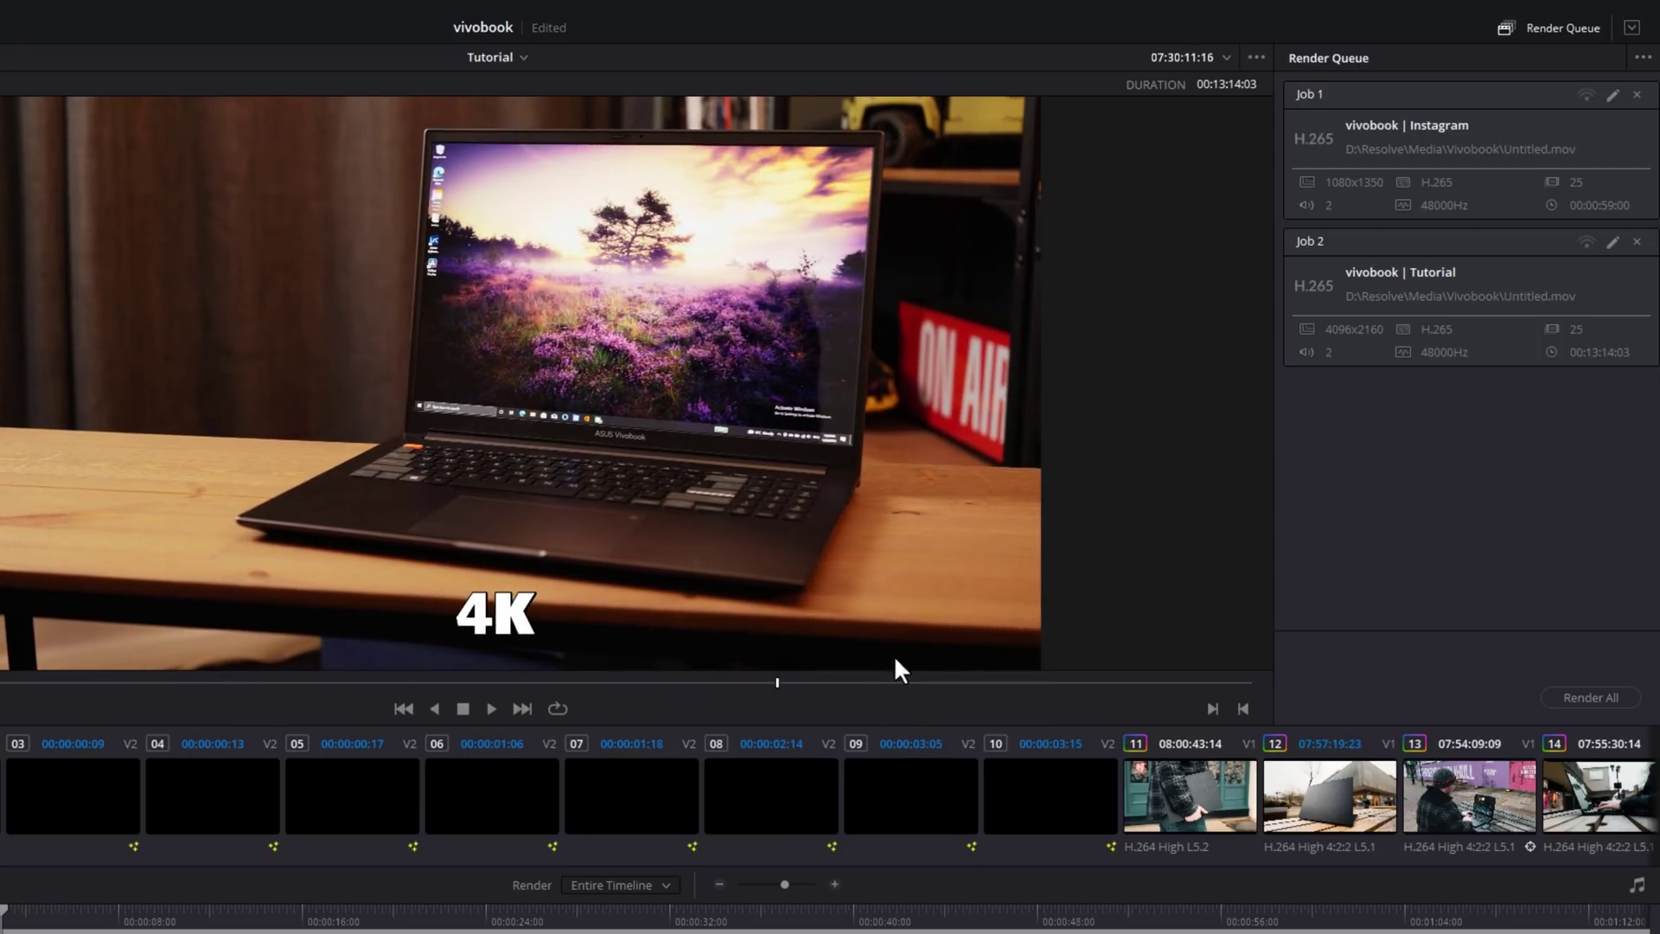
pyautogui.click(1228, 57)
pyautogui.moveTo(1389, 127)
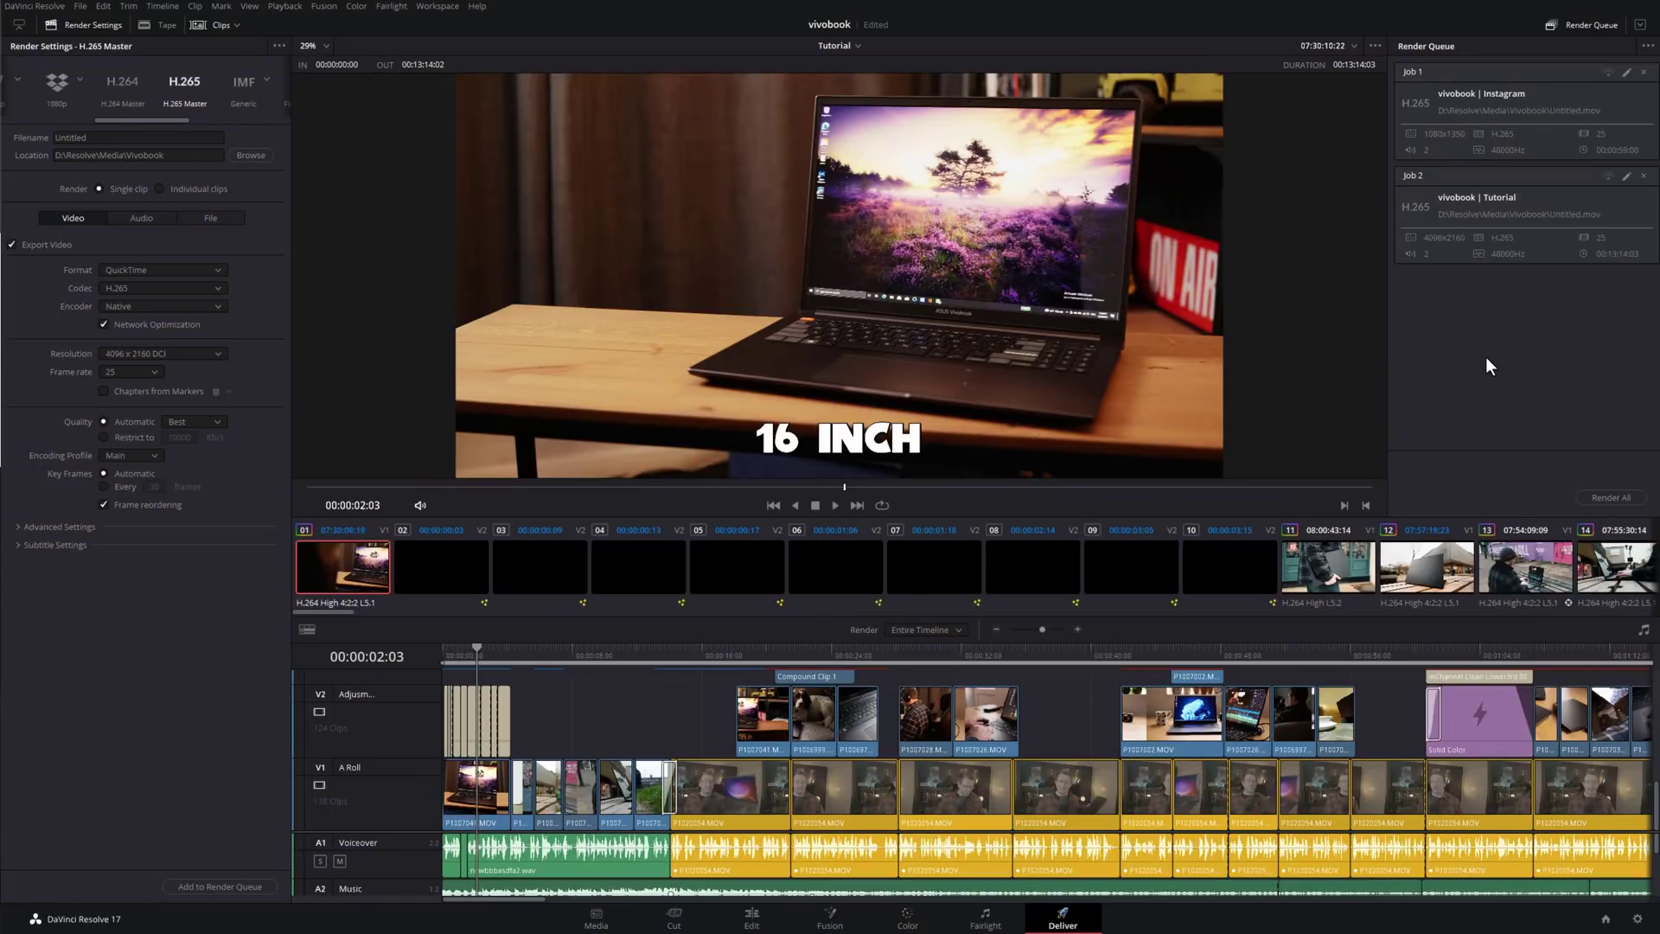
# - Render the queued jobs, then open the finished Instagram job's file location
pyautogui.click(1470, 231)
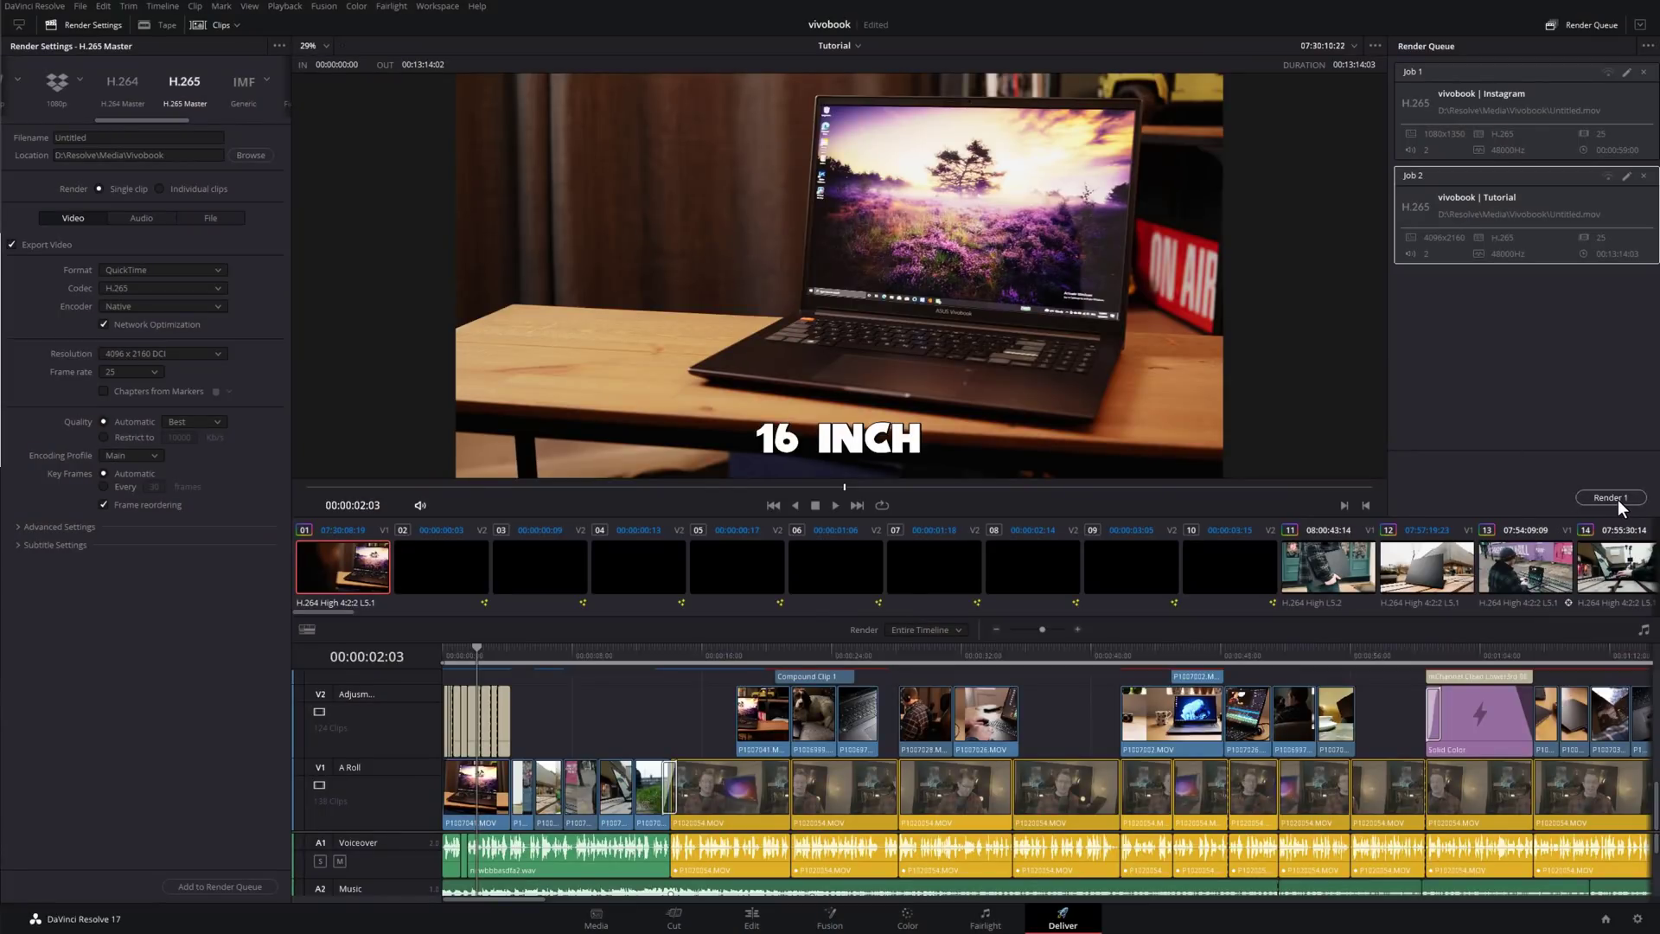
pyautogui.click(1533, 388)
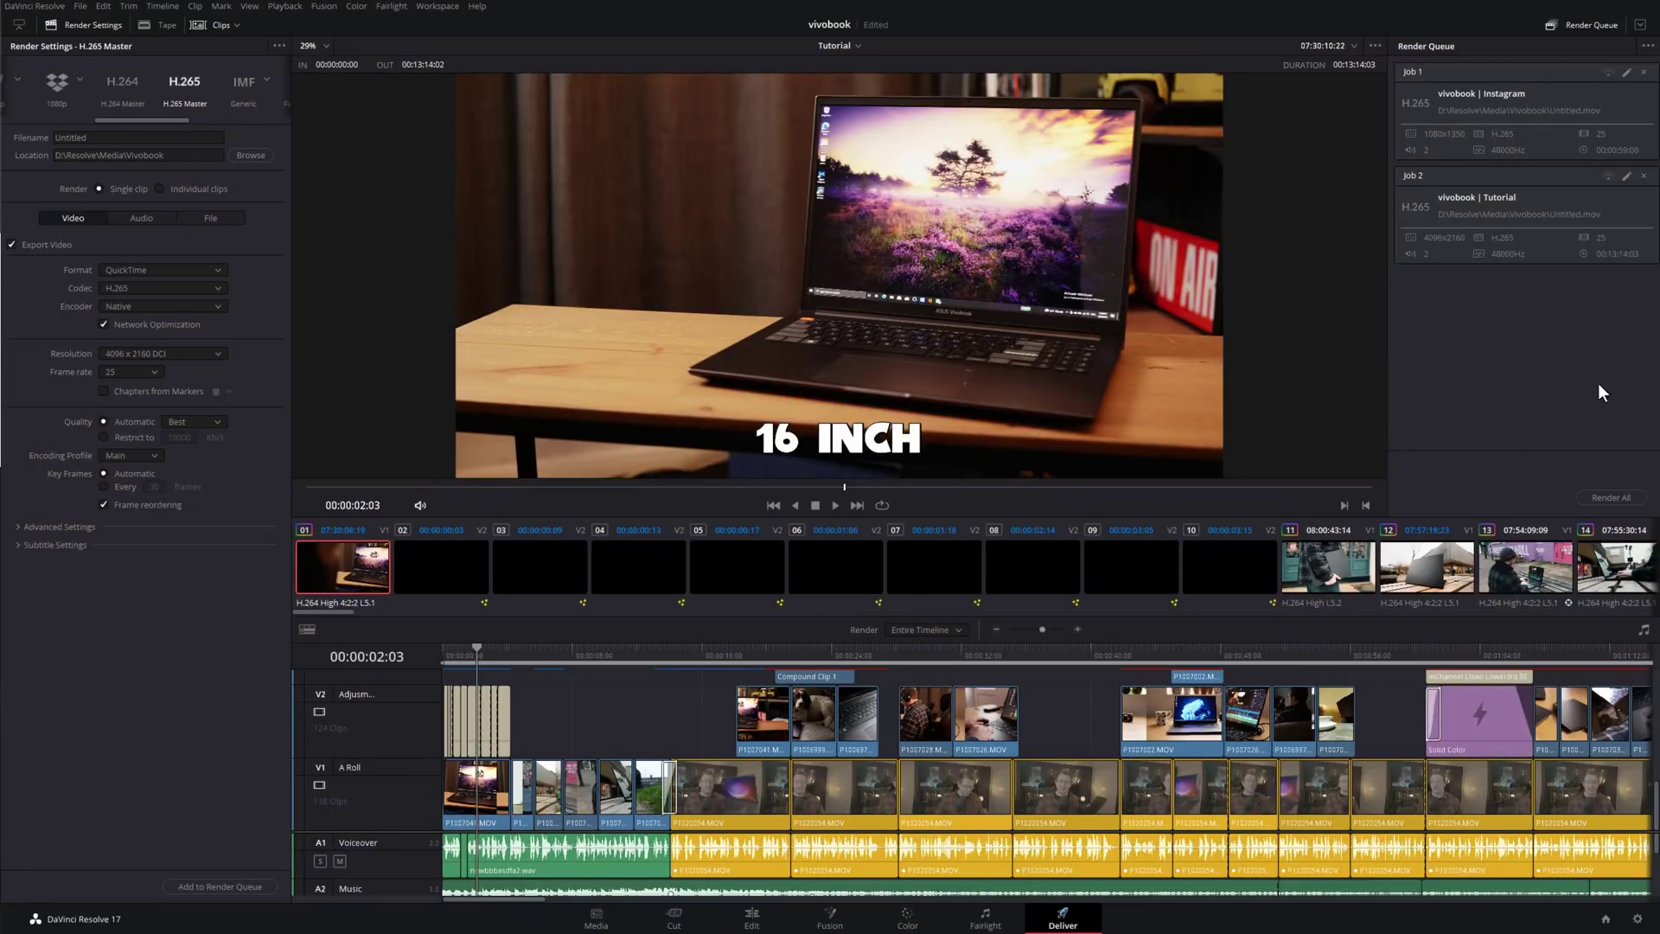
pyautogui.moveTo(1601, 394); pyautogui.dragTo(1454, 64)
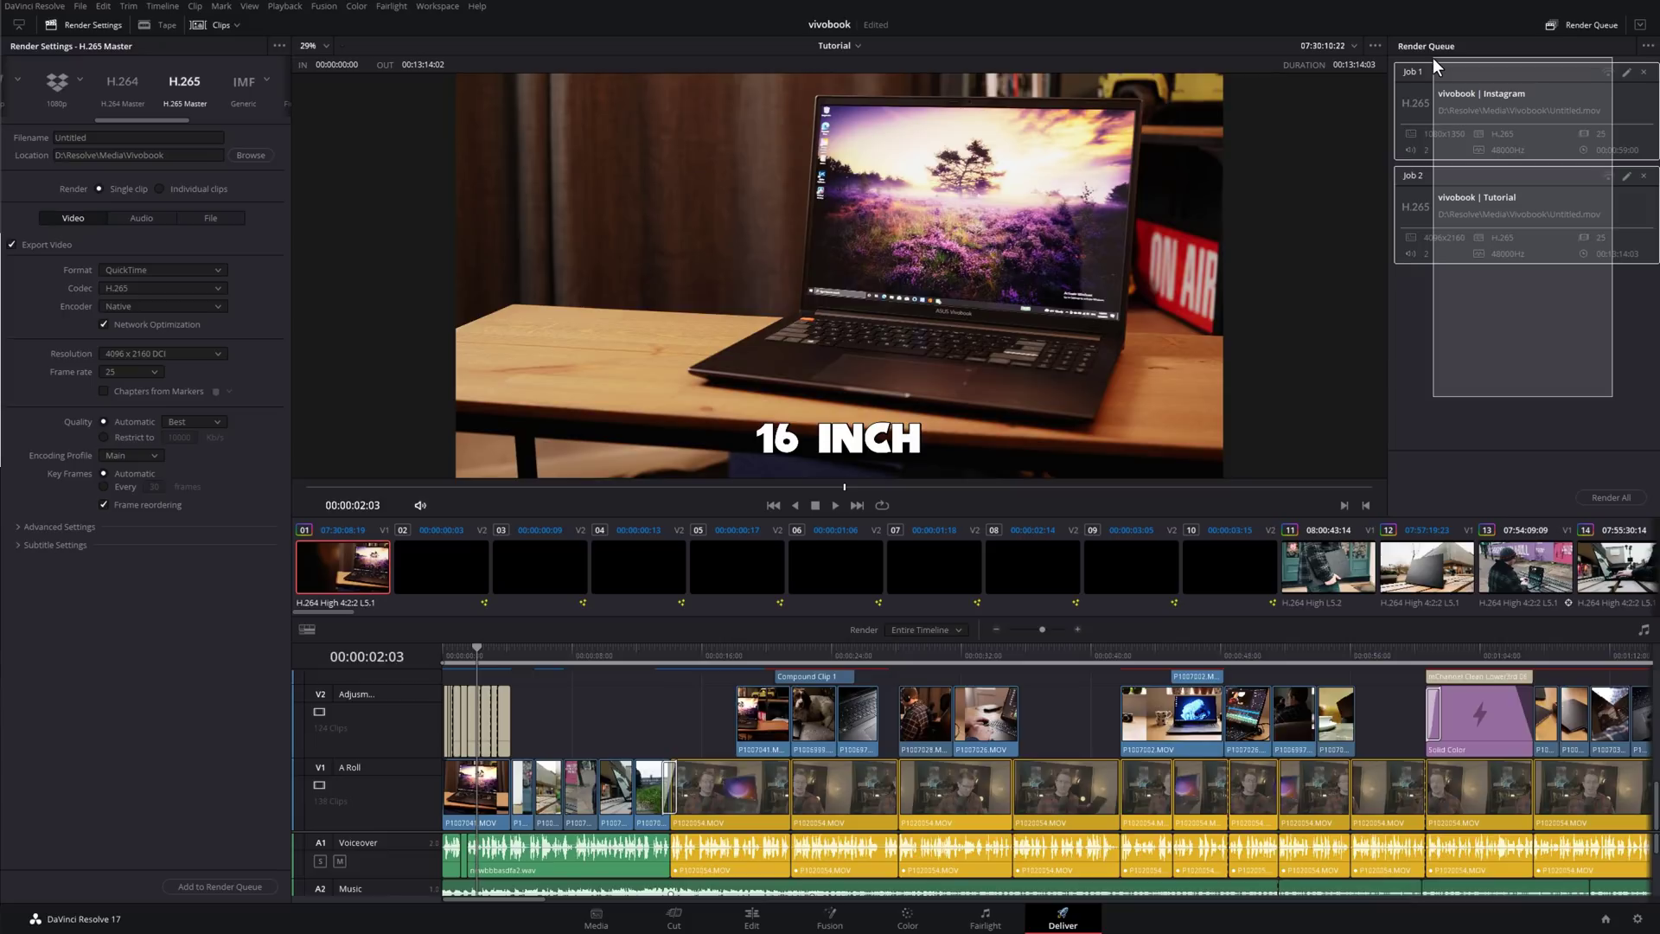
pyautogui.click(1506, 351)
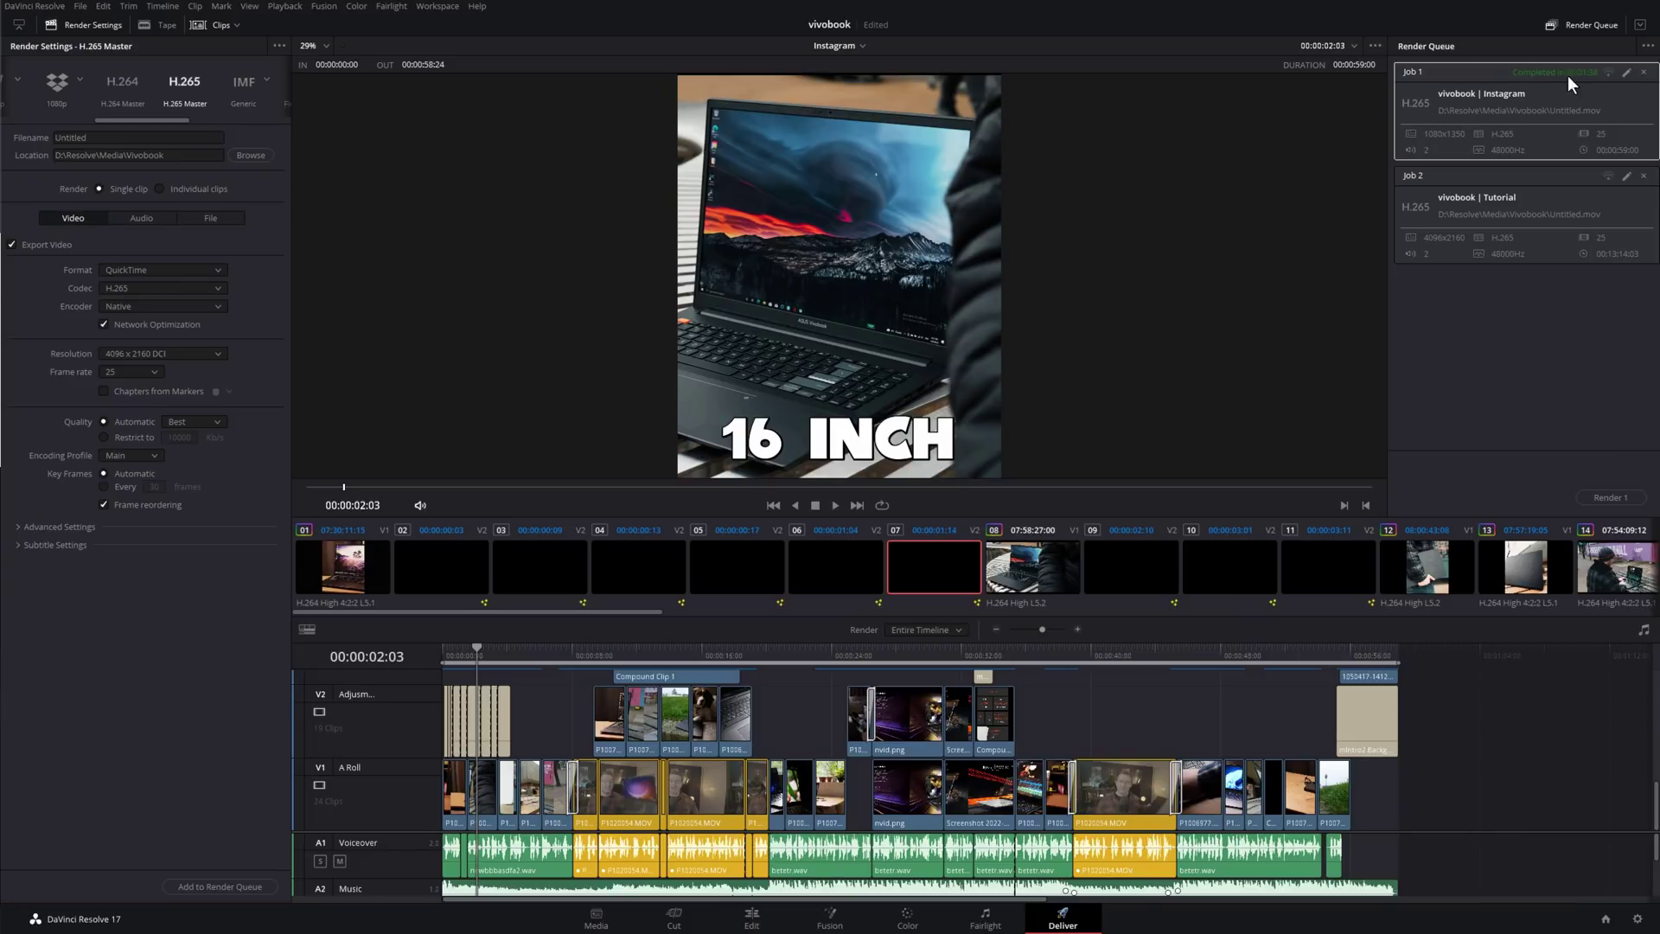
pyautogui.rightClick(1455, 102)
pyautogui.click(1492, 127)
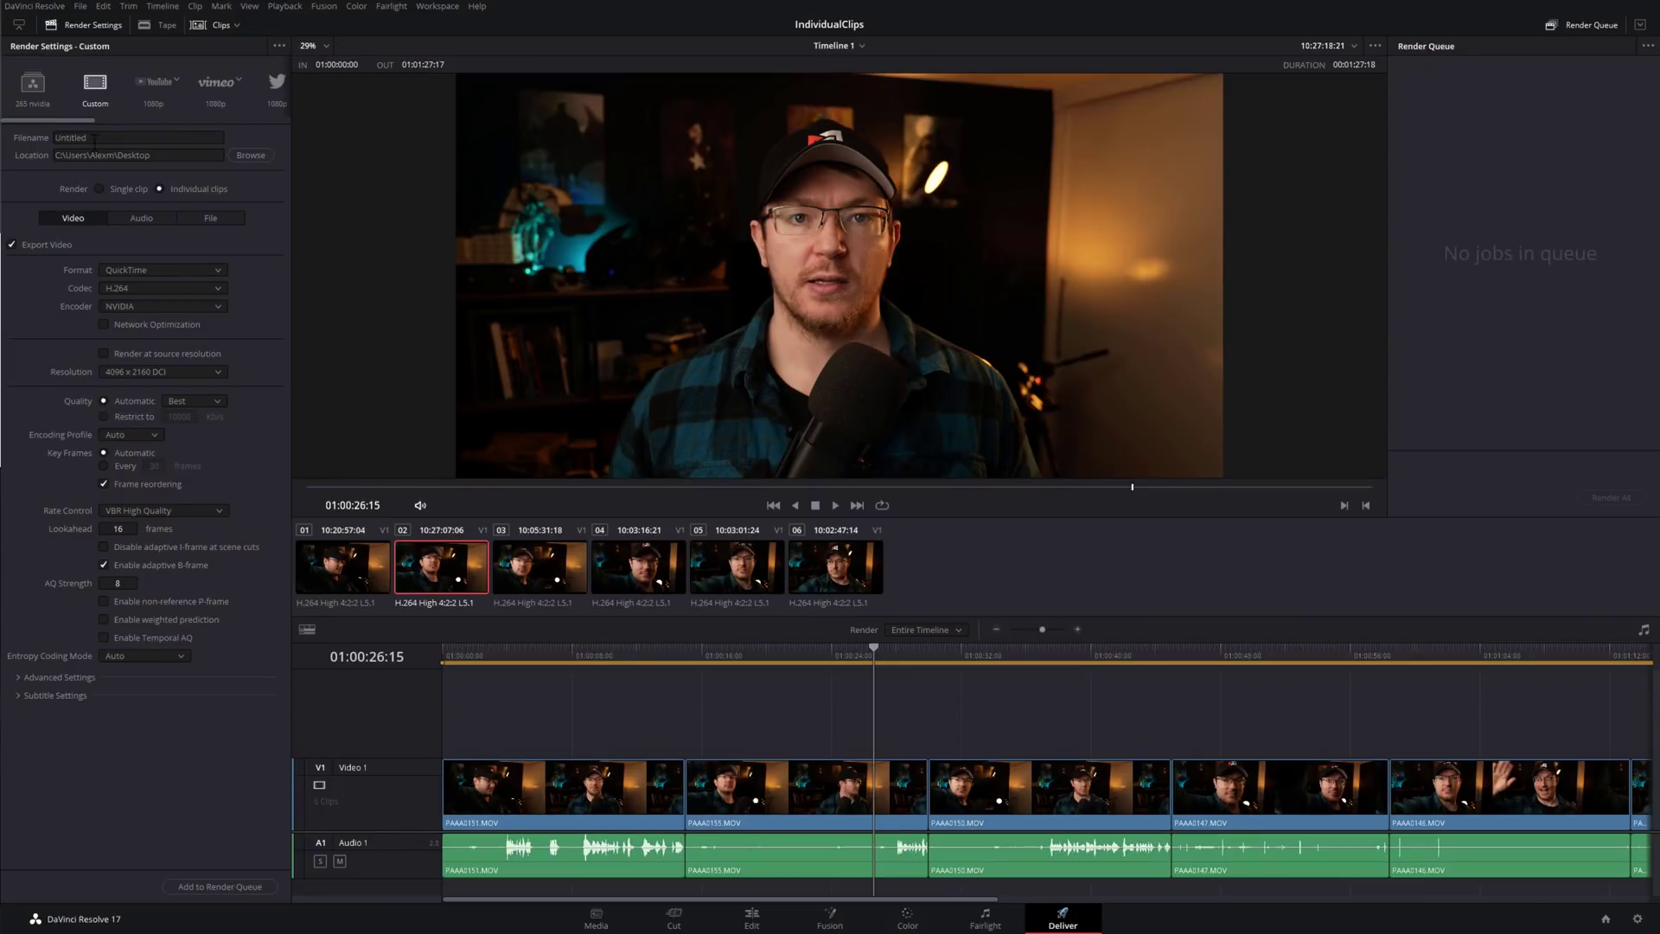
# - Queue IndividualClips Timeline 1 with 265 nvidia, show all projects' jobs, and clear rendered jobs
pyautogui.click(32, 86)
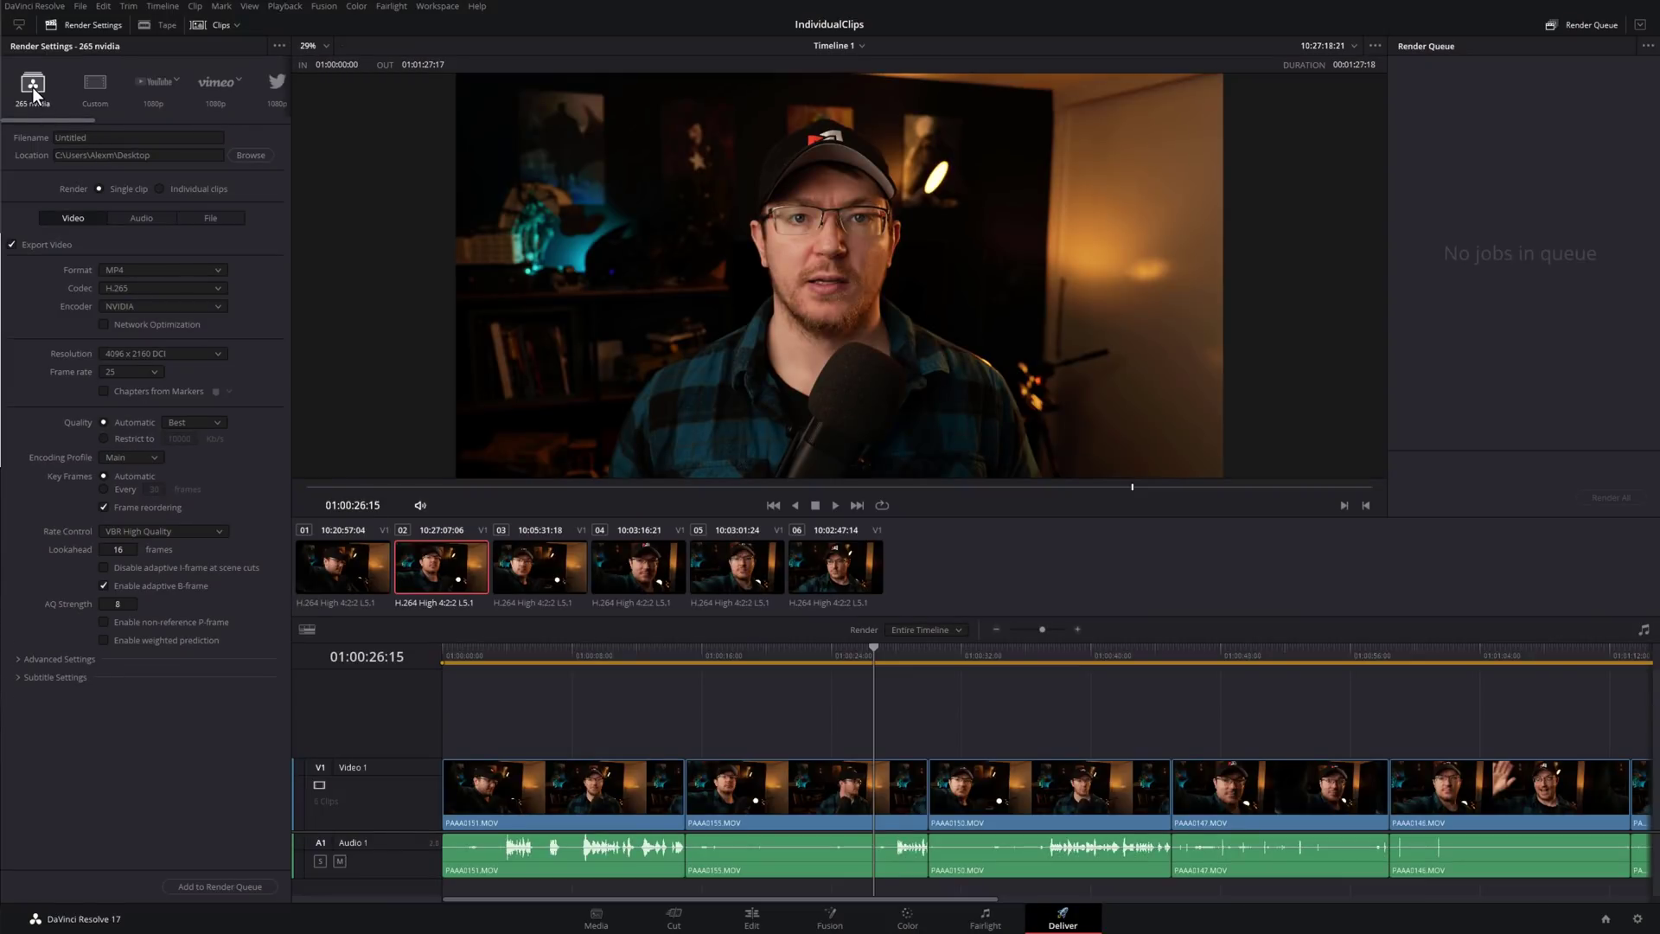
pyautogui.click(226, 888)
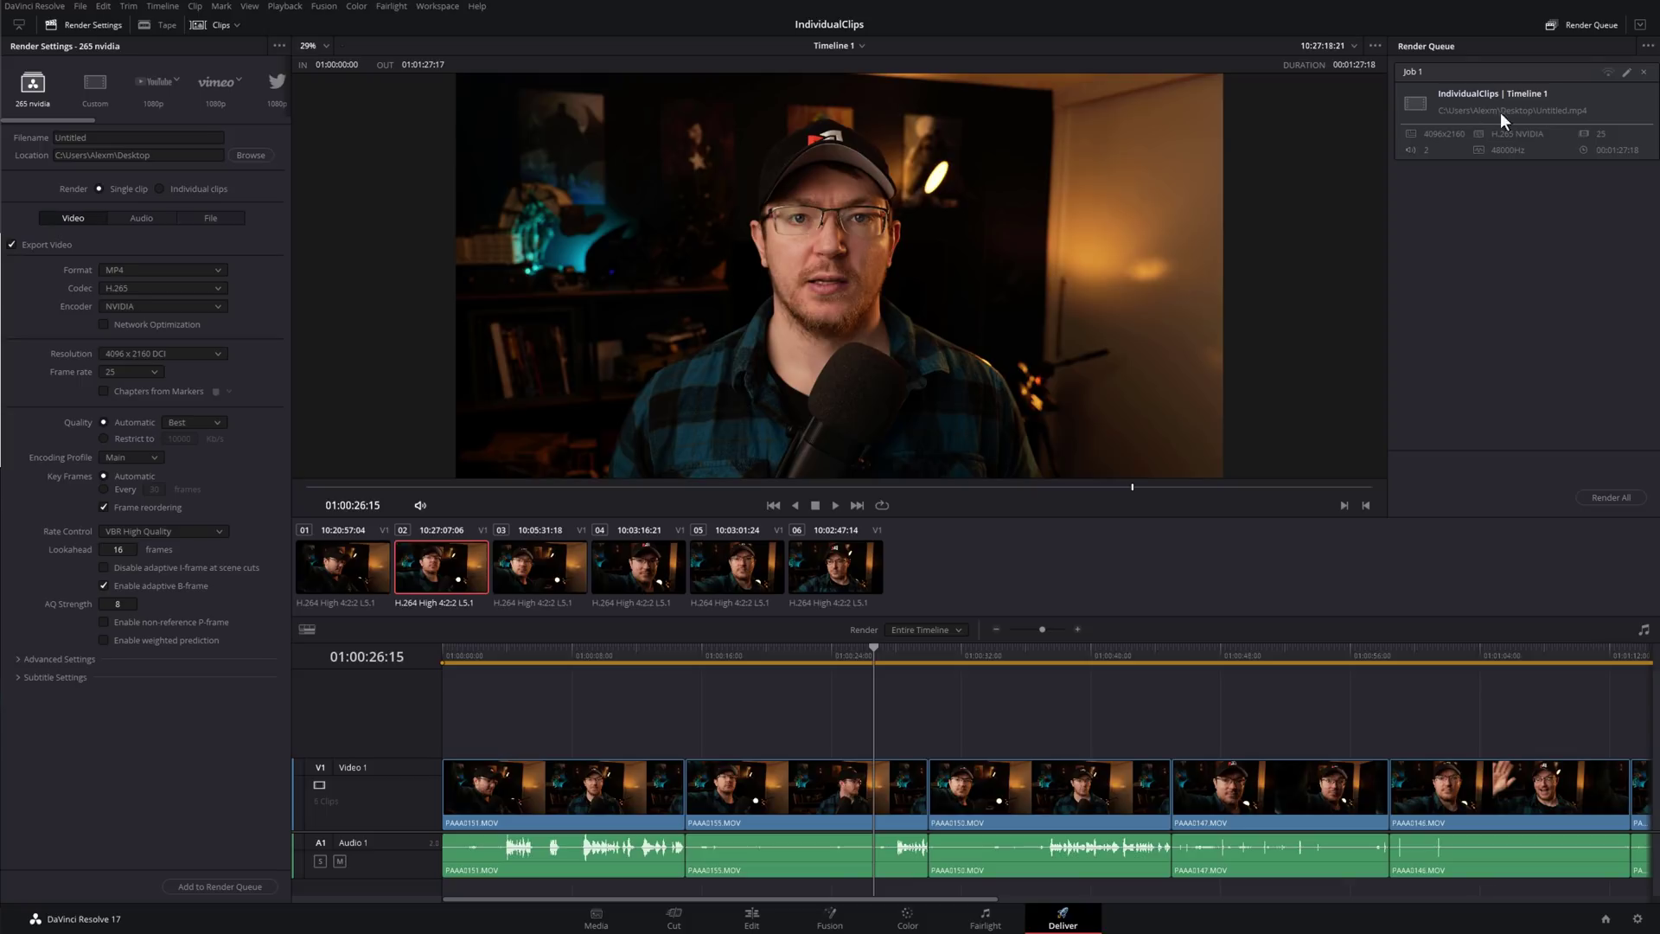
pyautogui.click(1645, 46)
pyautogui.click(1615, 62)
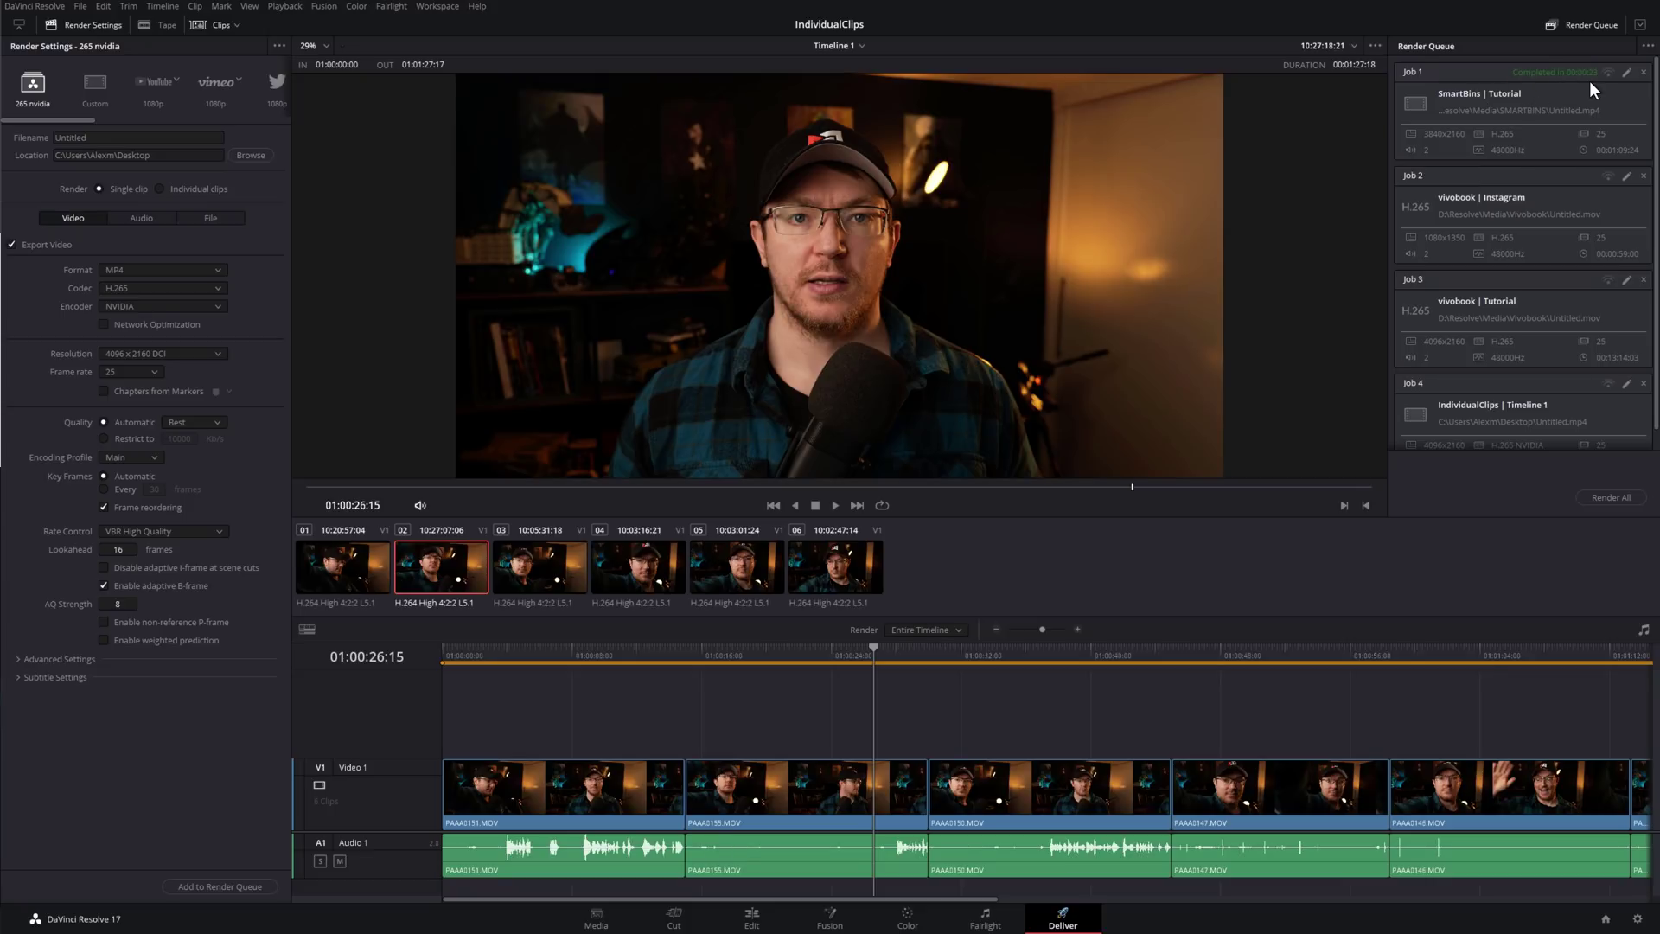
pyautogui.click(1647, 47)
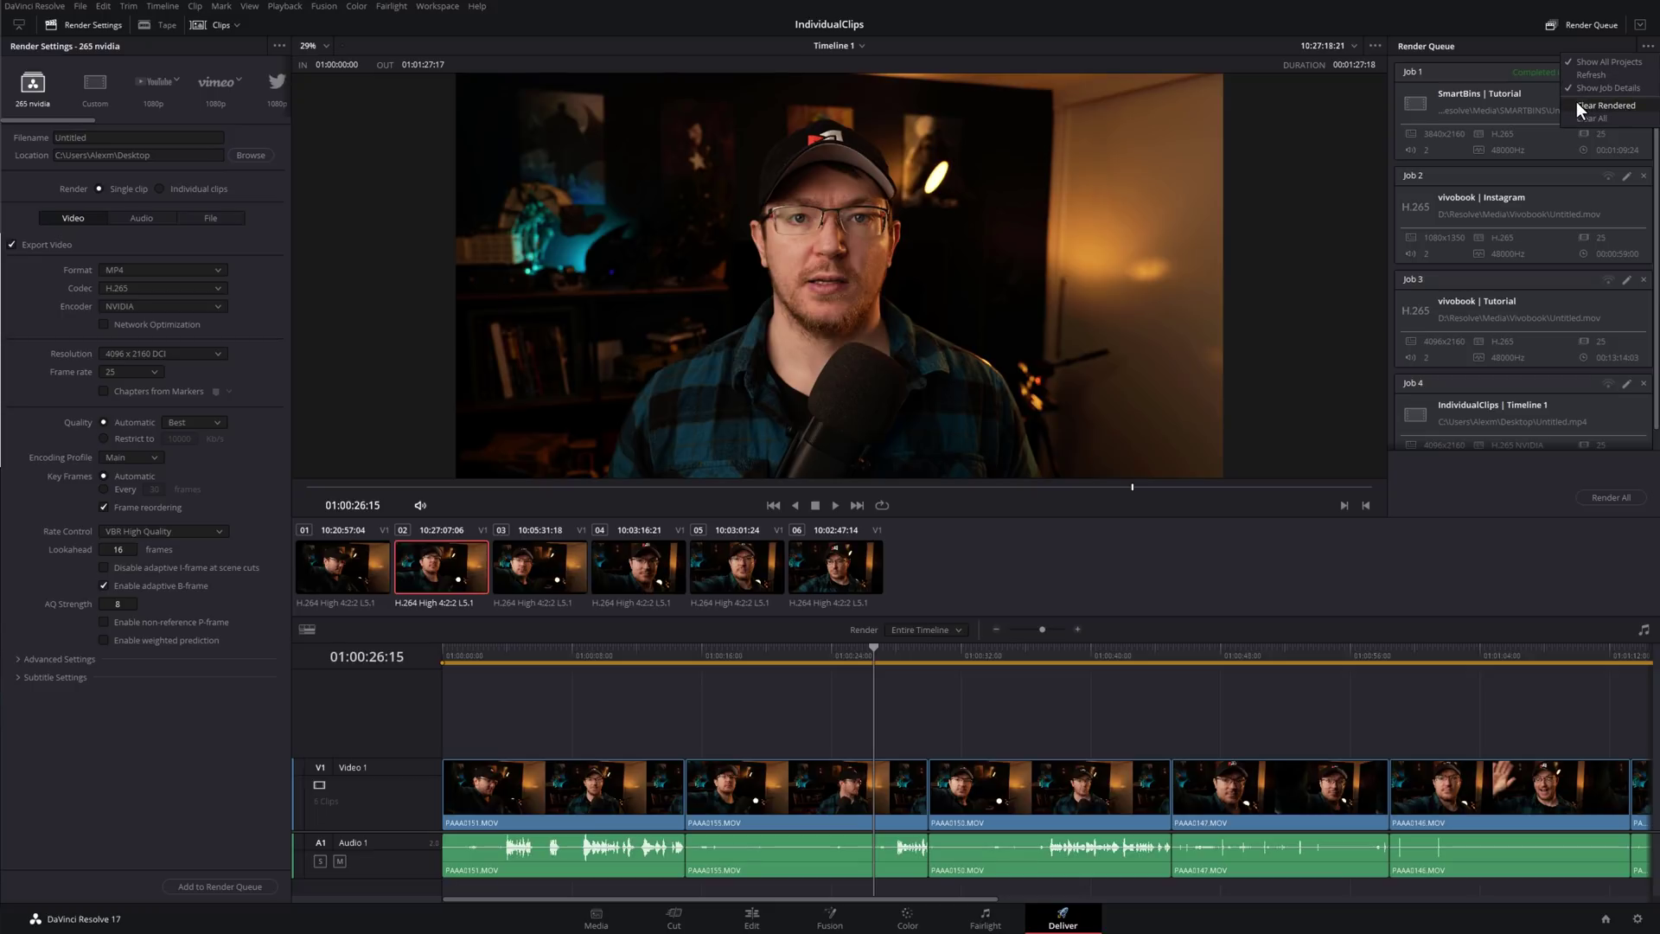
pyautogui.click(1606, 106)
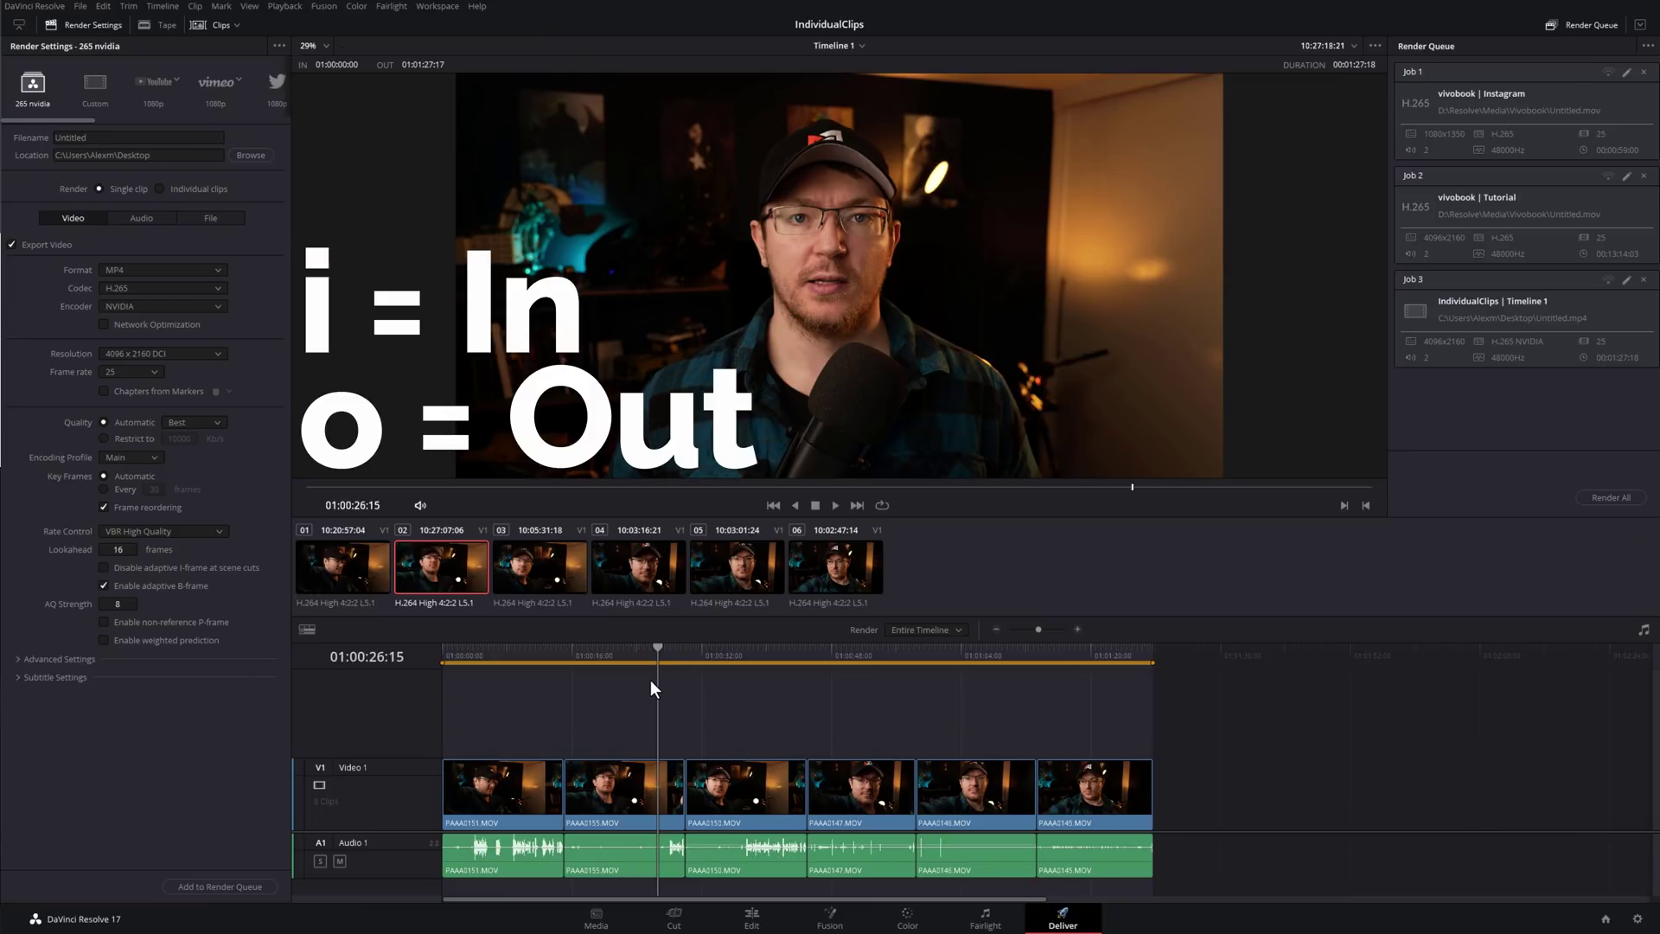
# - Mark an out point at 01:00:30:00 and queue the first 30 seconds for rendering
pyautogui.moveTo(657, 655); pyautogui.dragTo(685, 656)
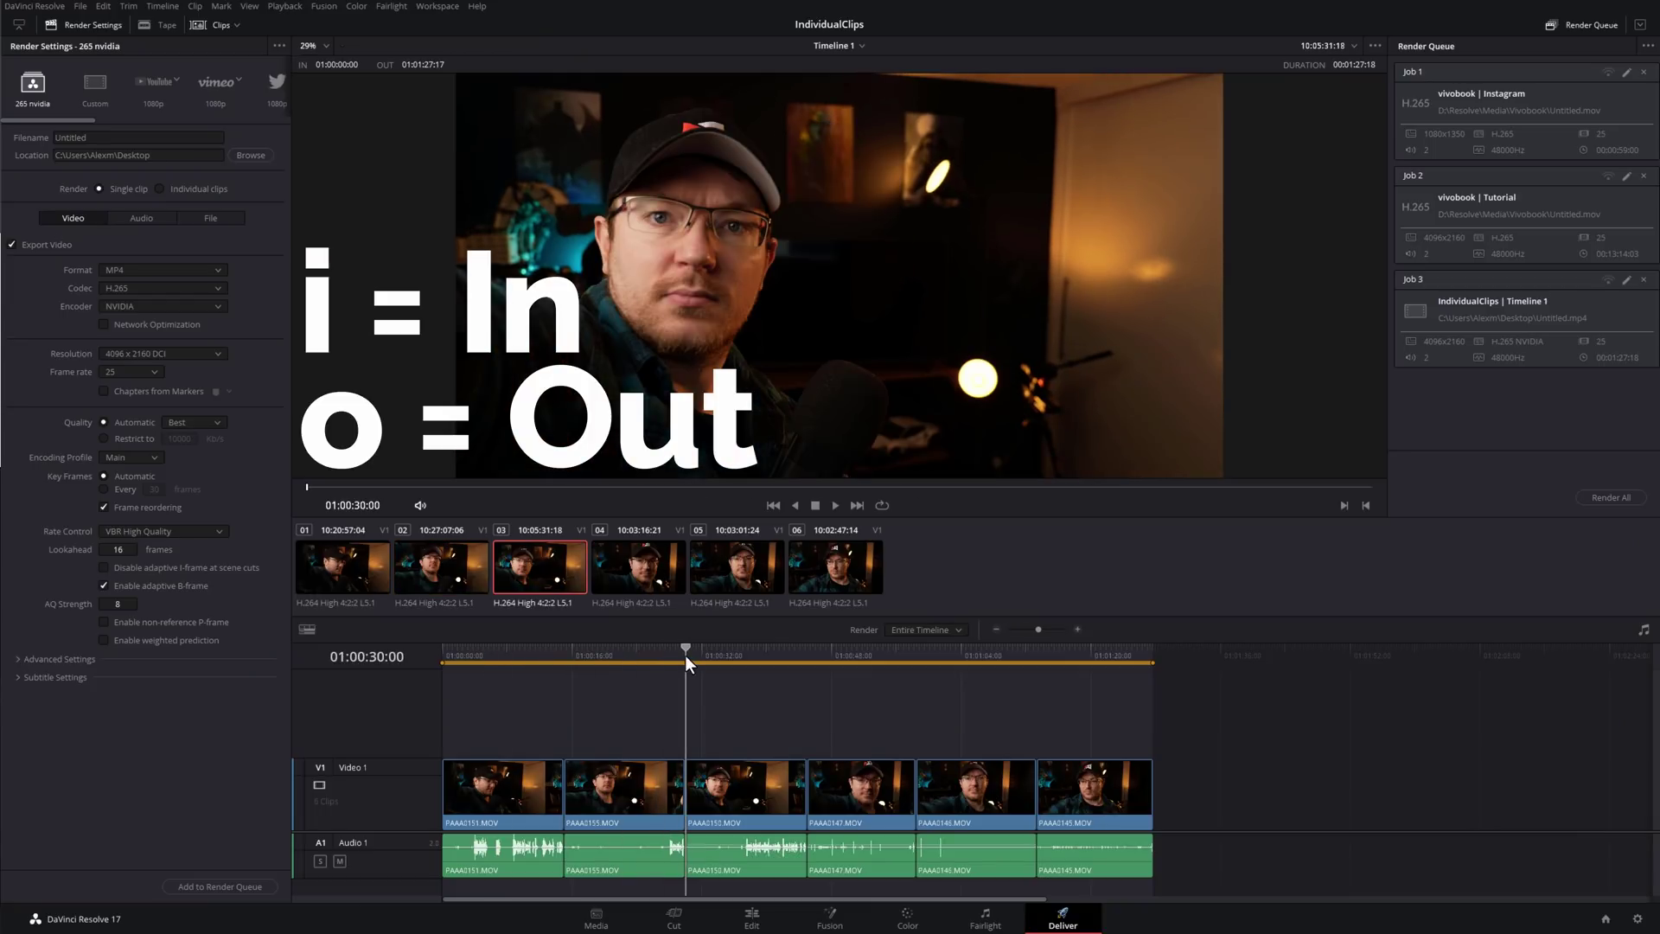
pyautogui.moveTo(685, 656)
pyautogui.mouseDown()
pyautogui.moveTo(662, 652)
pyautogui.moveTo(688, 652)
pyautogui.mouseUp()
pyautogui.press('o')
pyautogui.moveTo(678, 650); pyautogui.dragTo(484, 651)
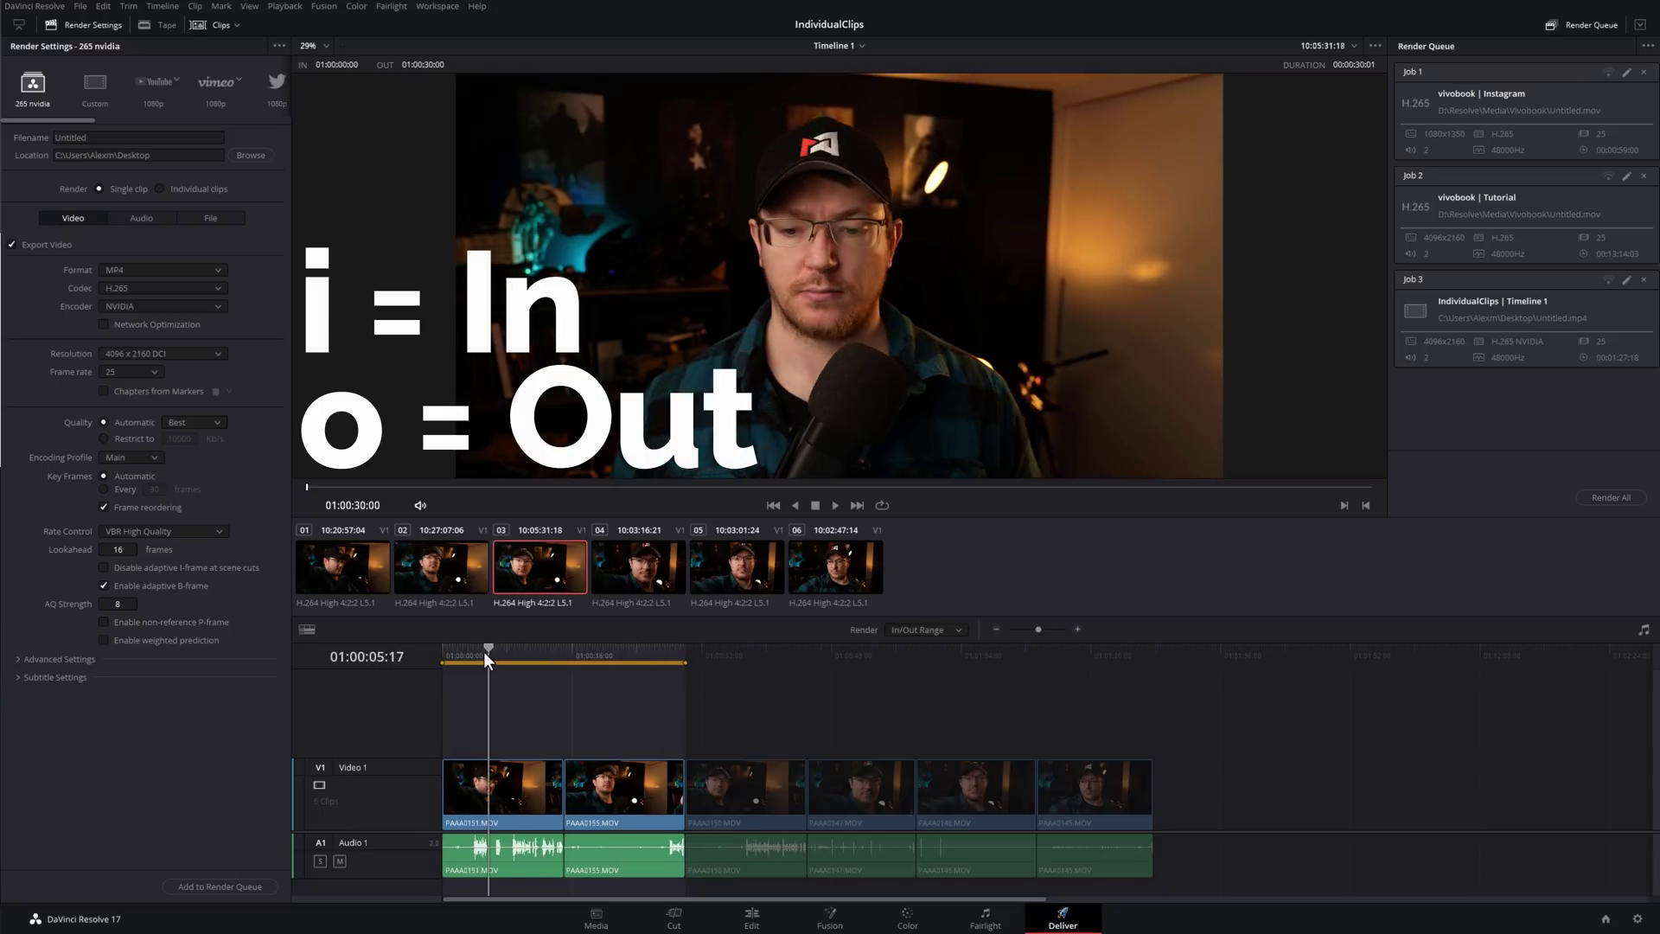
pyautogui.click(219, 887)
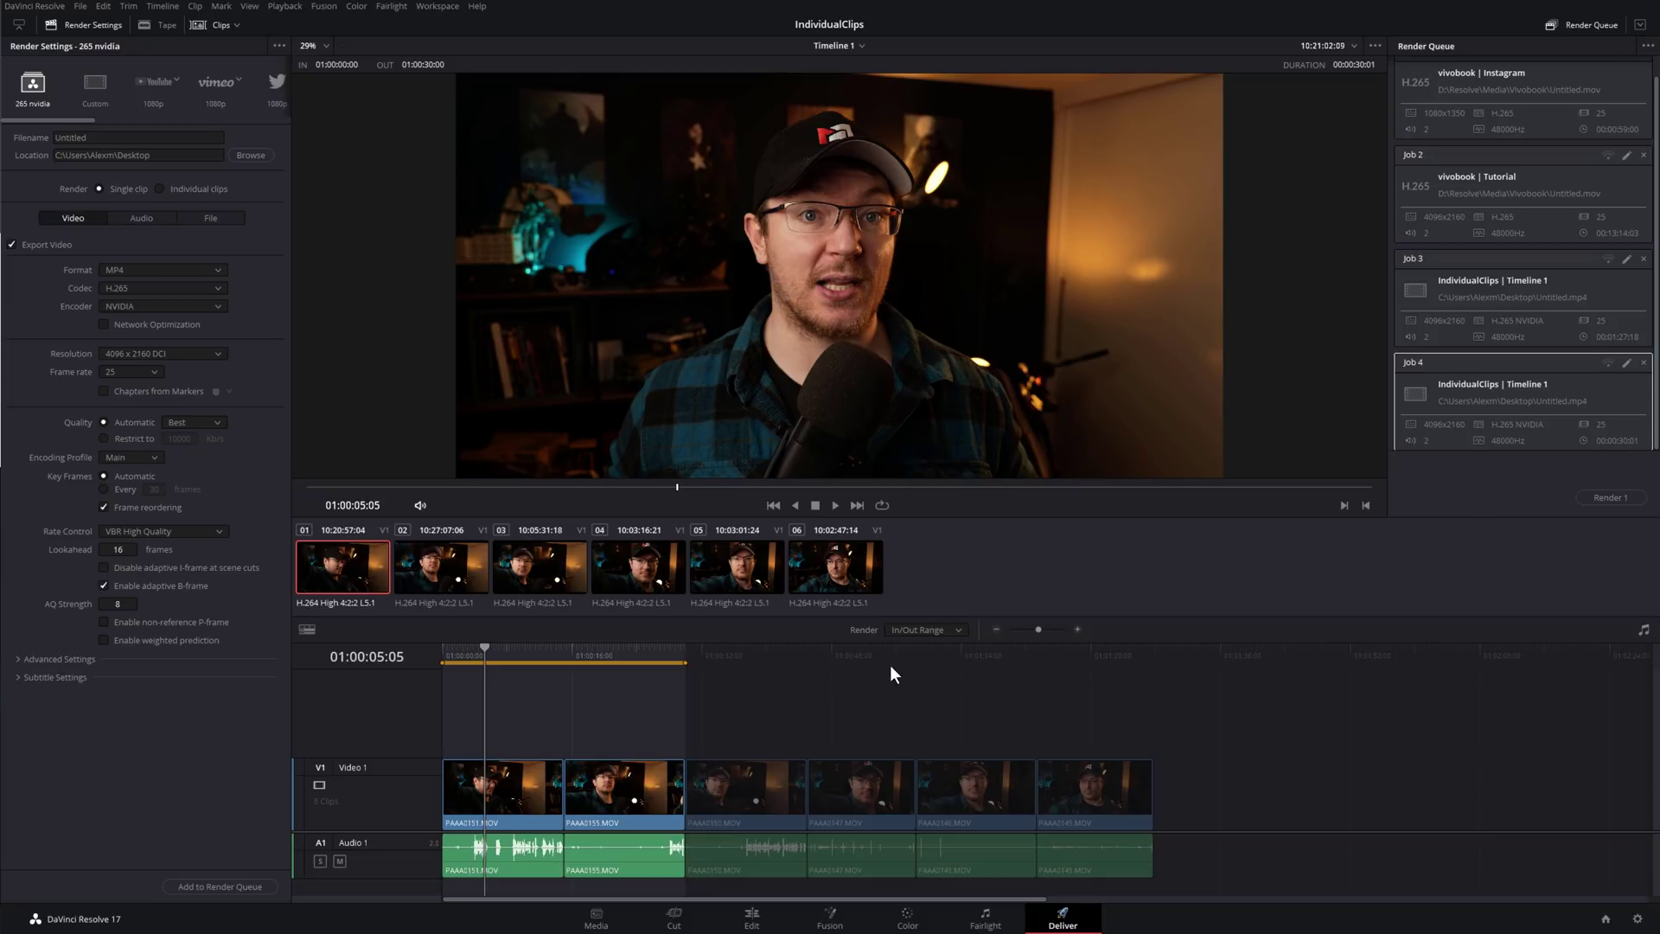
# - Switch the render range back to Entire Timeline and clear the out point
pyautogui.moveTo(716, 657)
pyautogui.mouseDown()
pyautogui.moveTo(740, 657)
pyautogui.moveTo(721, 659)
pyautogui.mouseUp()
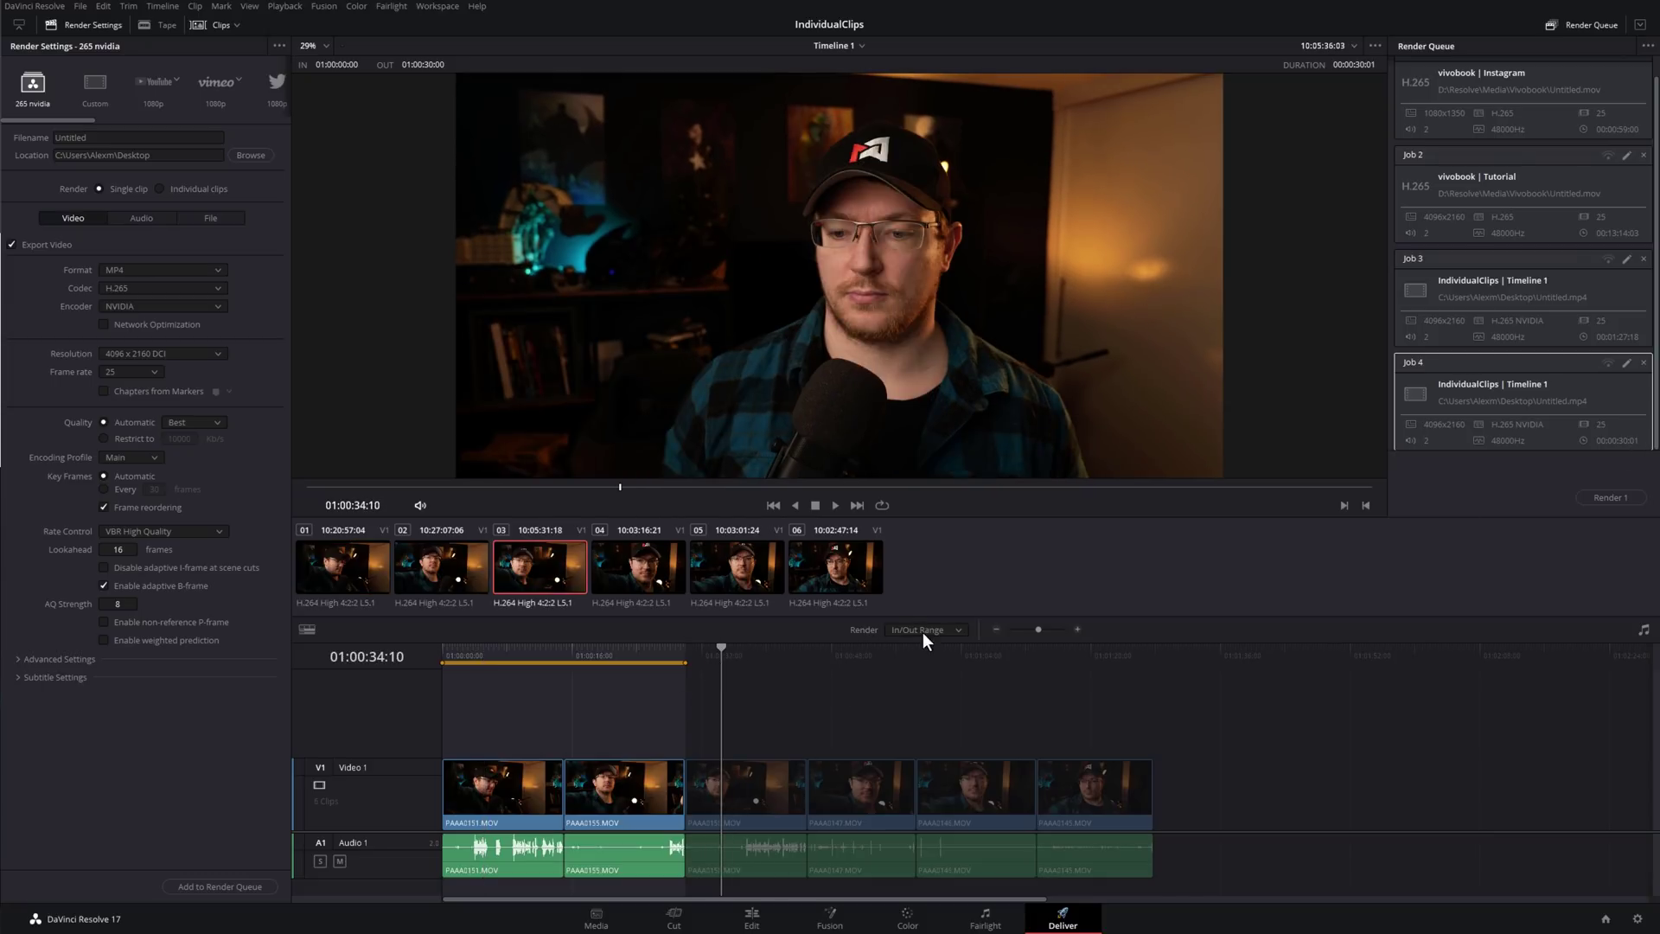
pyautogui.click(900, 649)
pyautogui.moveTo(709, 655); pyautogui.dragTo(697, 653)
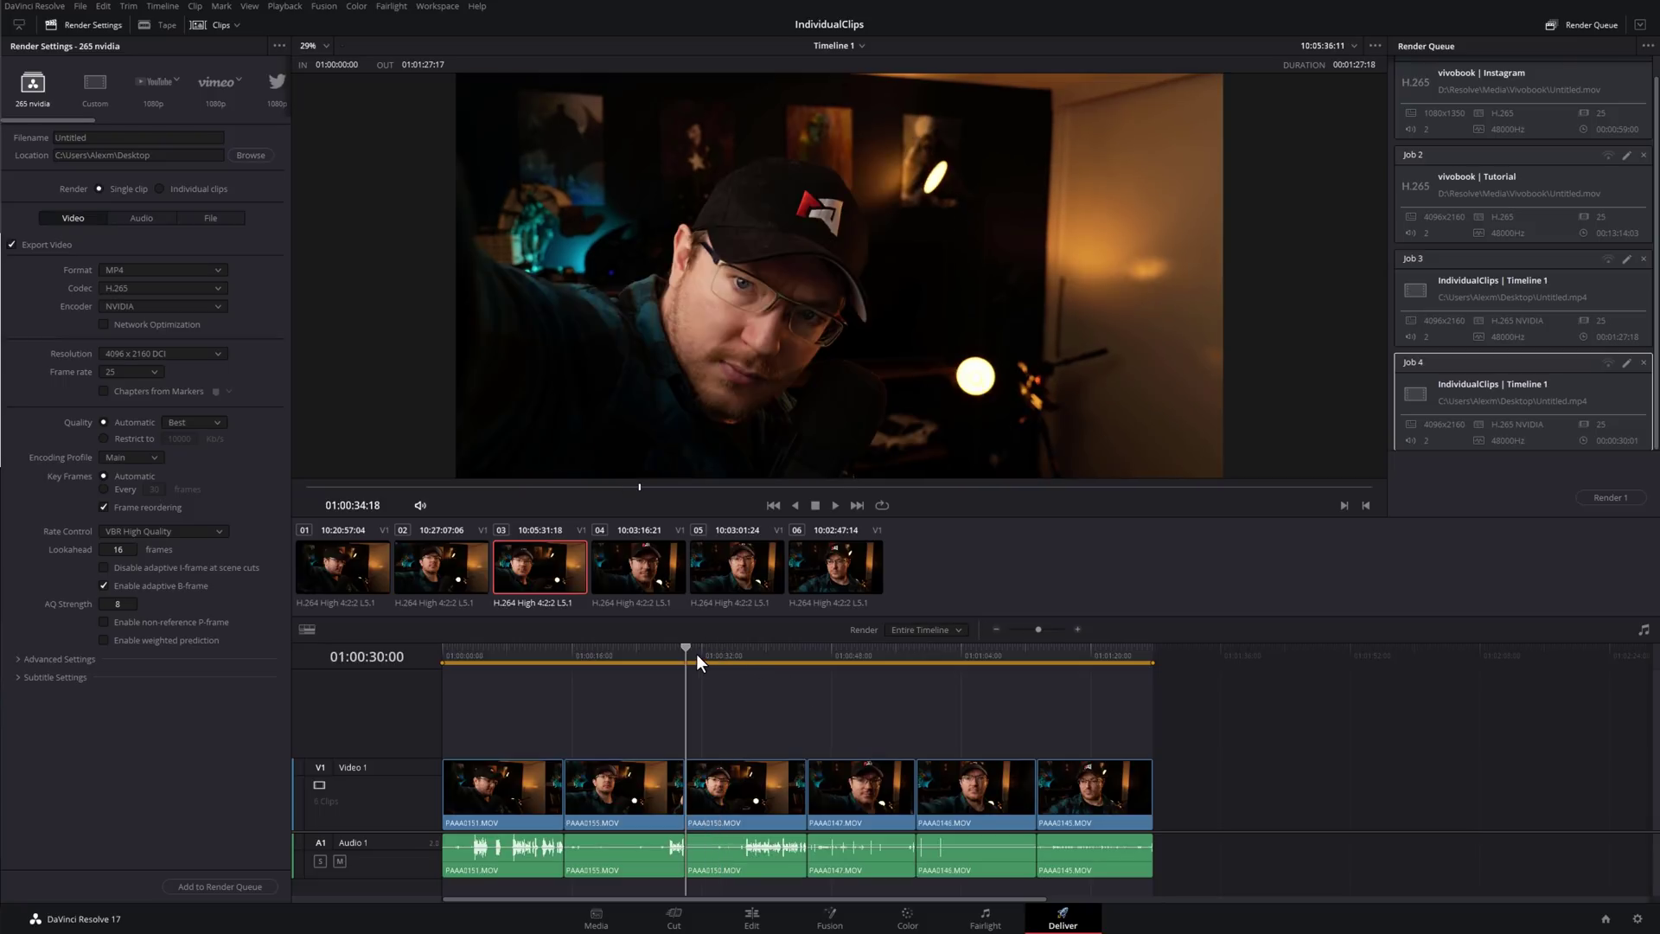
pyautogui.press('o')
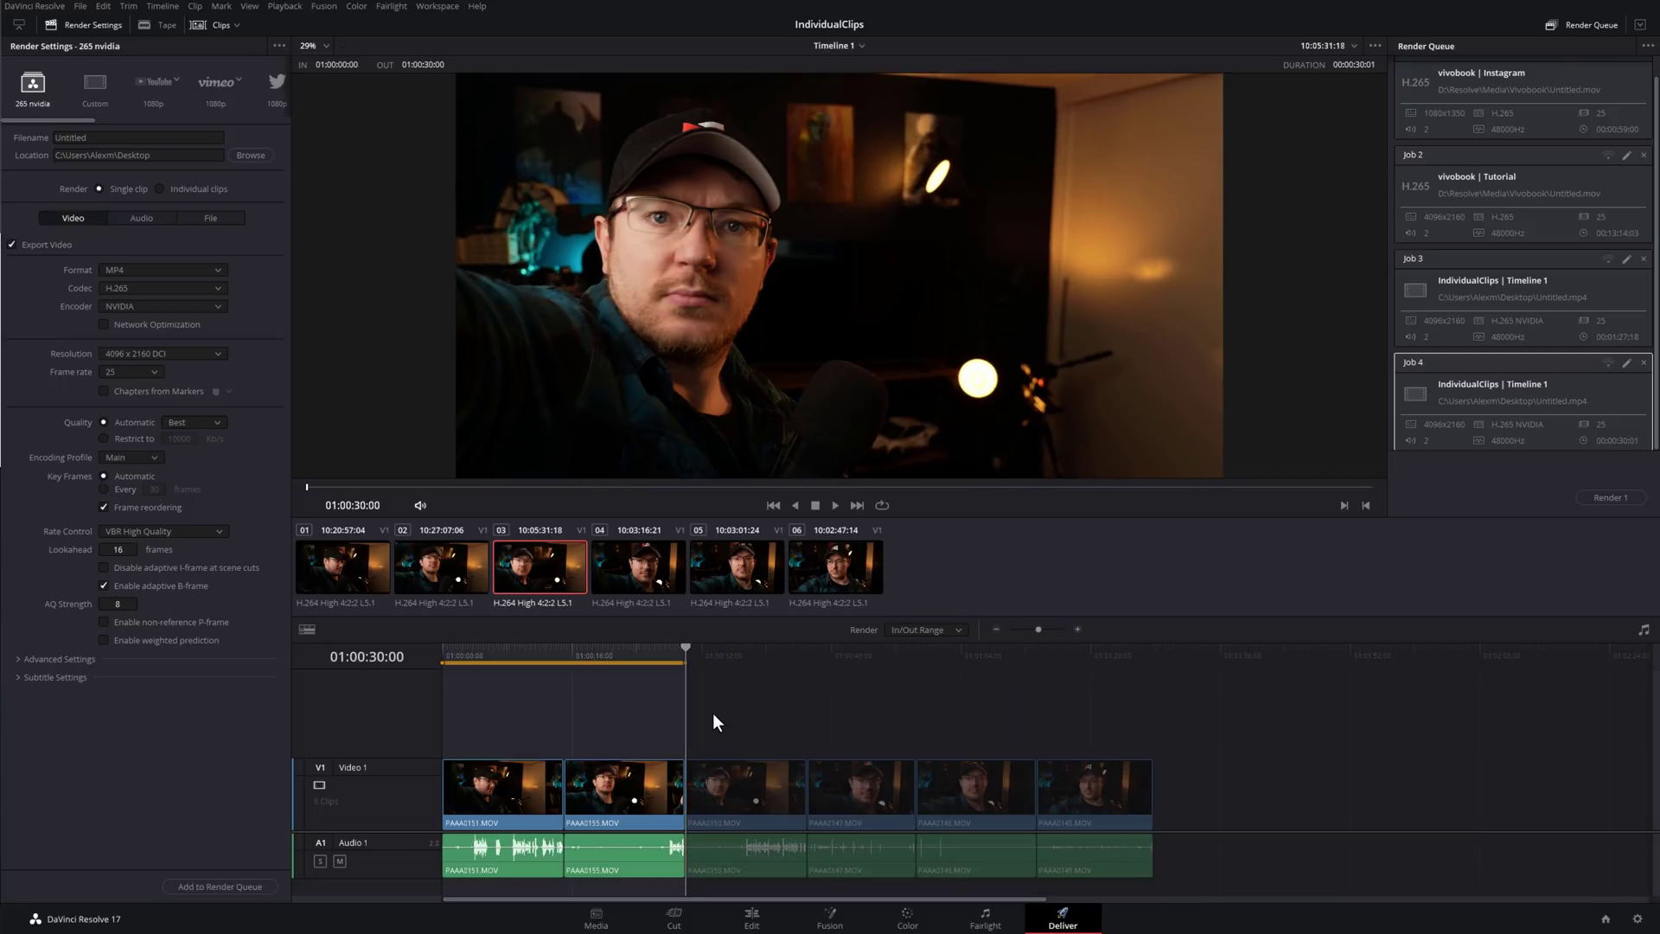
pyautogui.hotkey('alt', 'x')
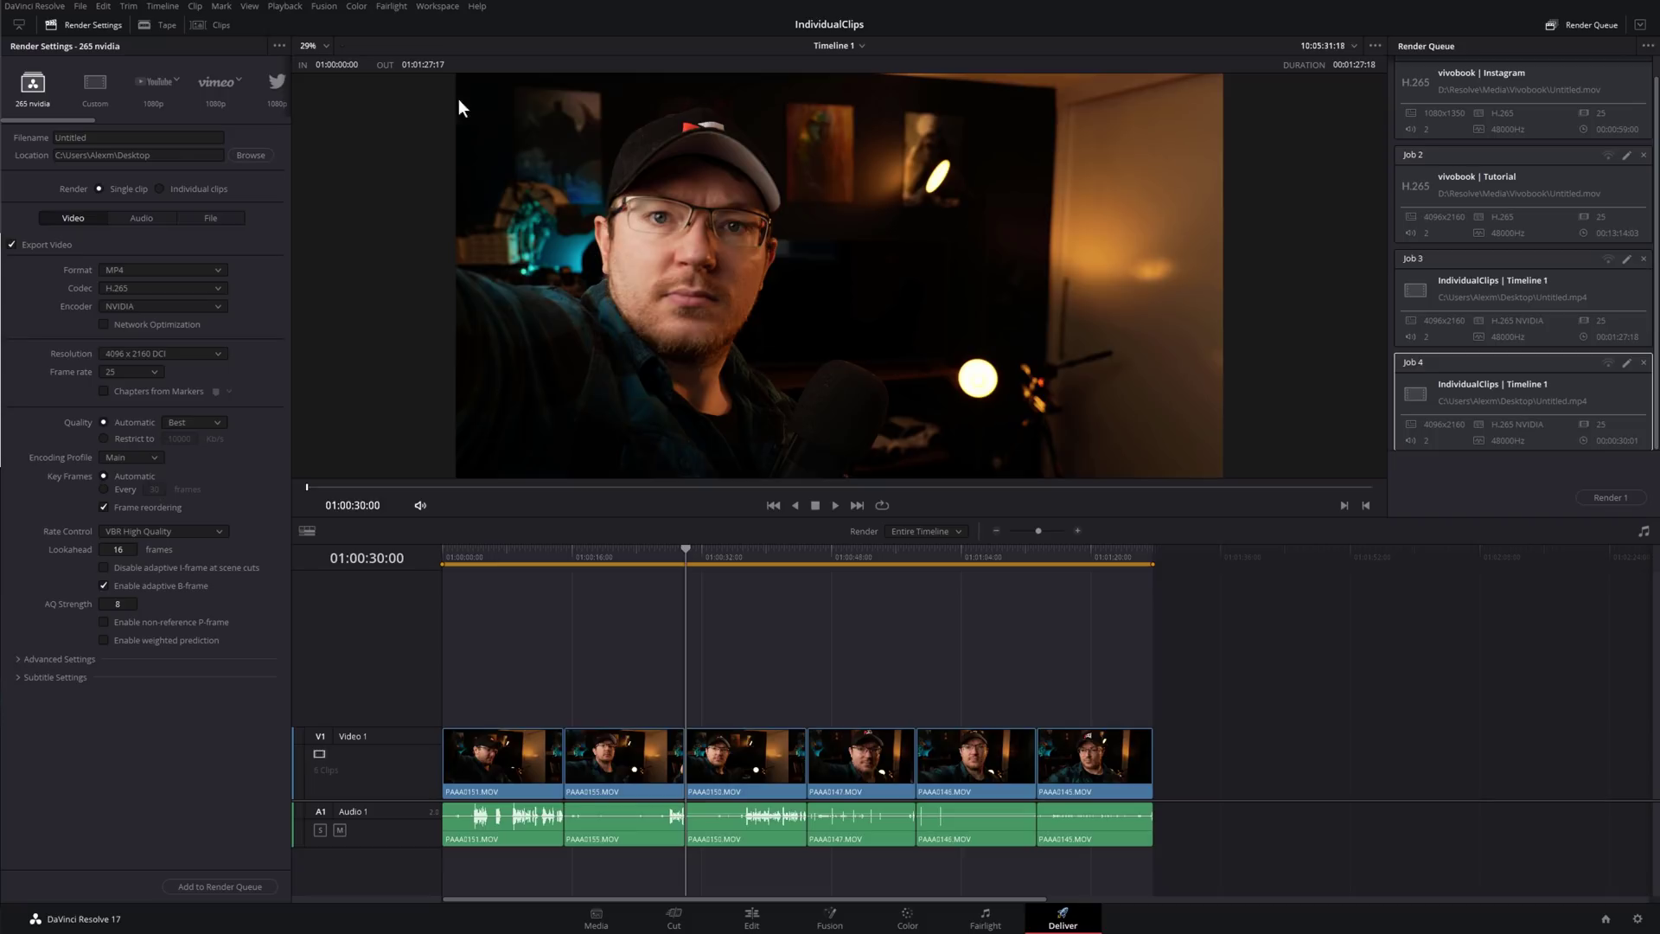
# - Use Render This Clip on clip 04 in the thumbnail strip and add it to the render queue
pyautogui.click(204, 26)
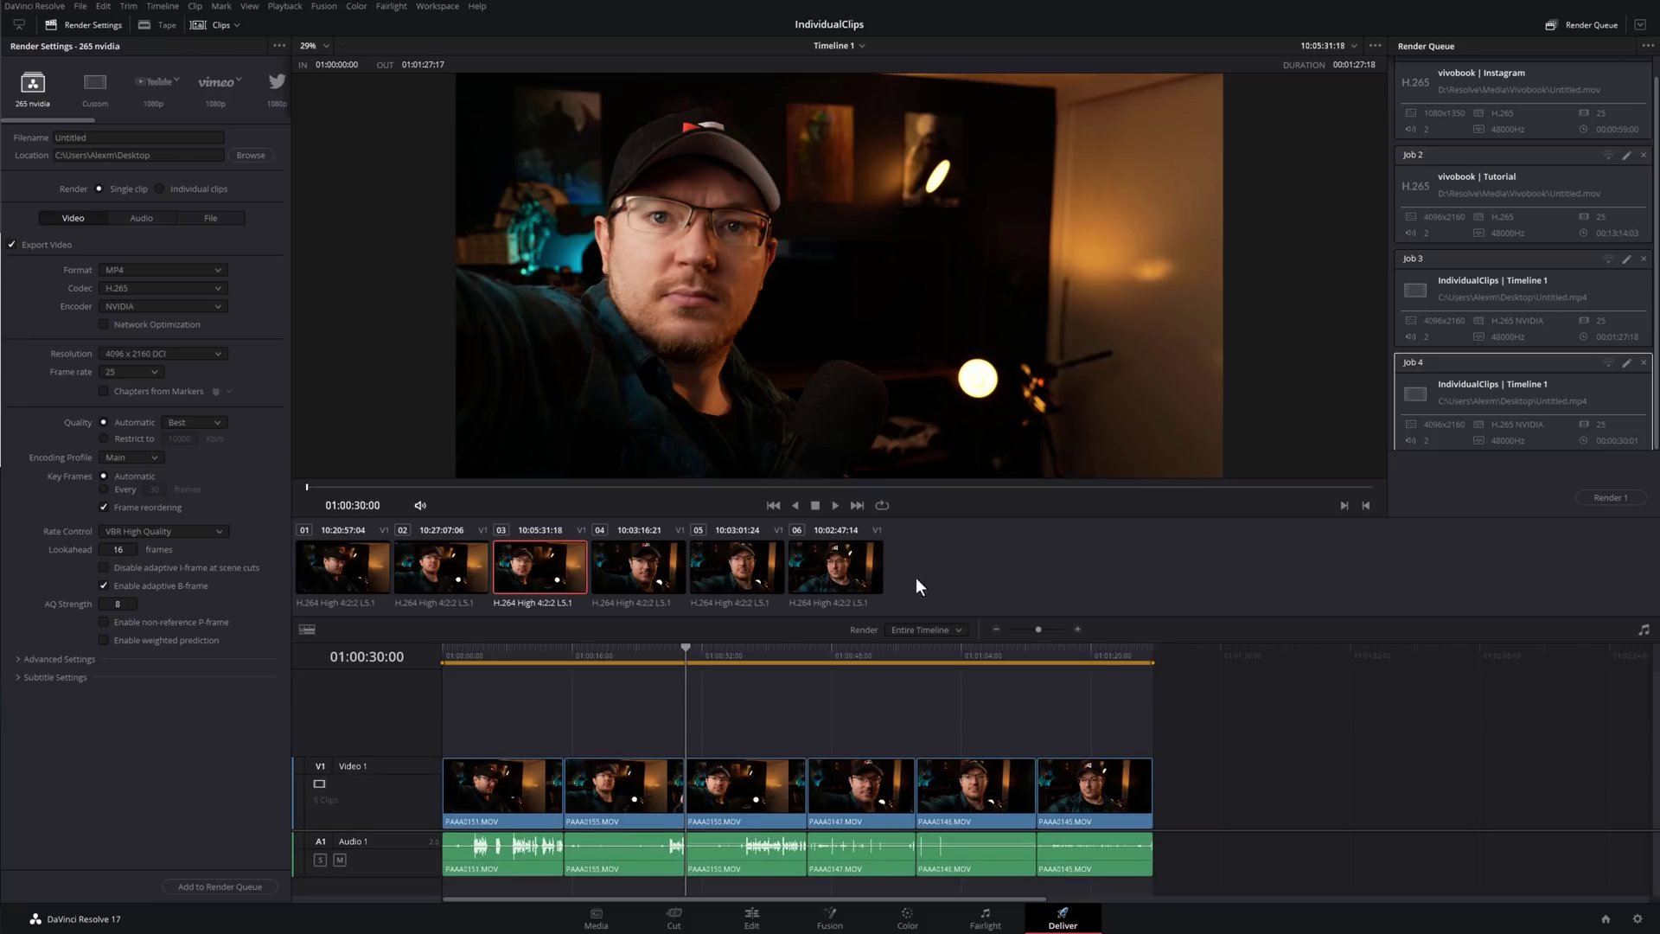
pyautogui.click(637, 576)
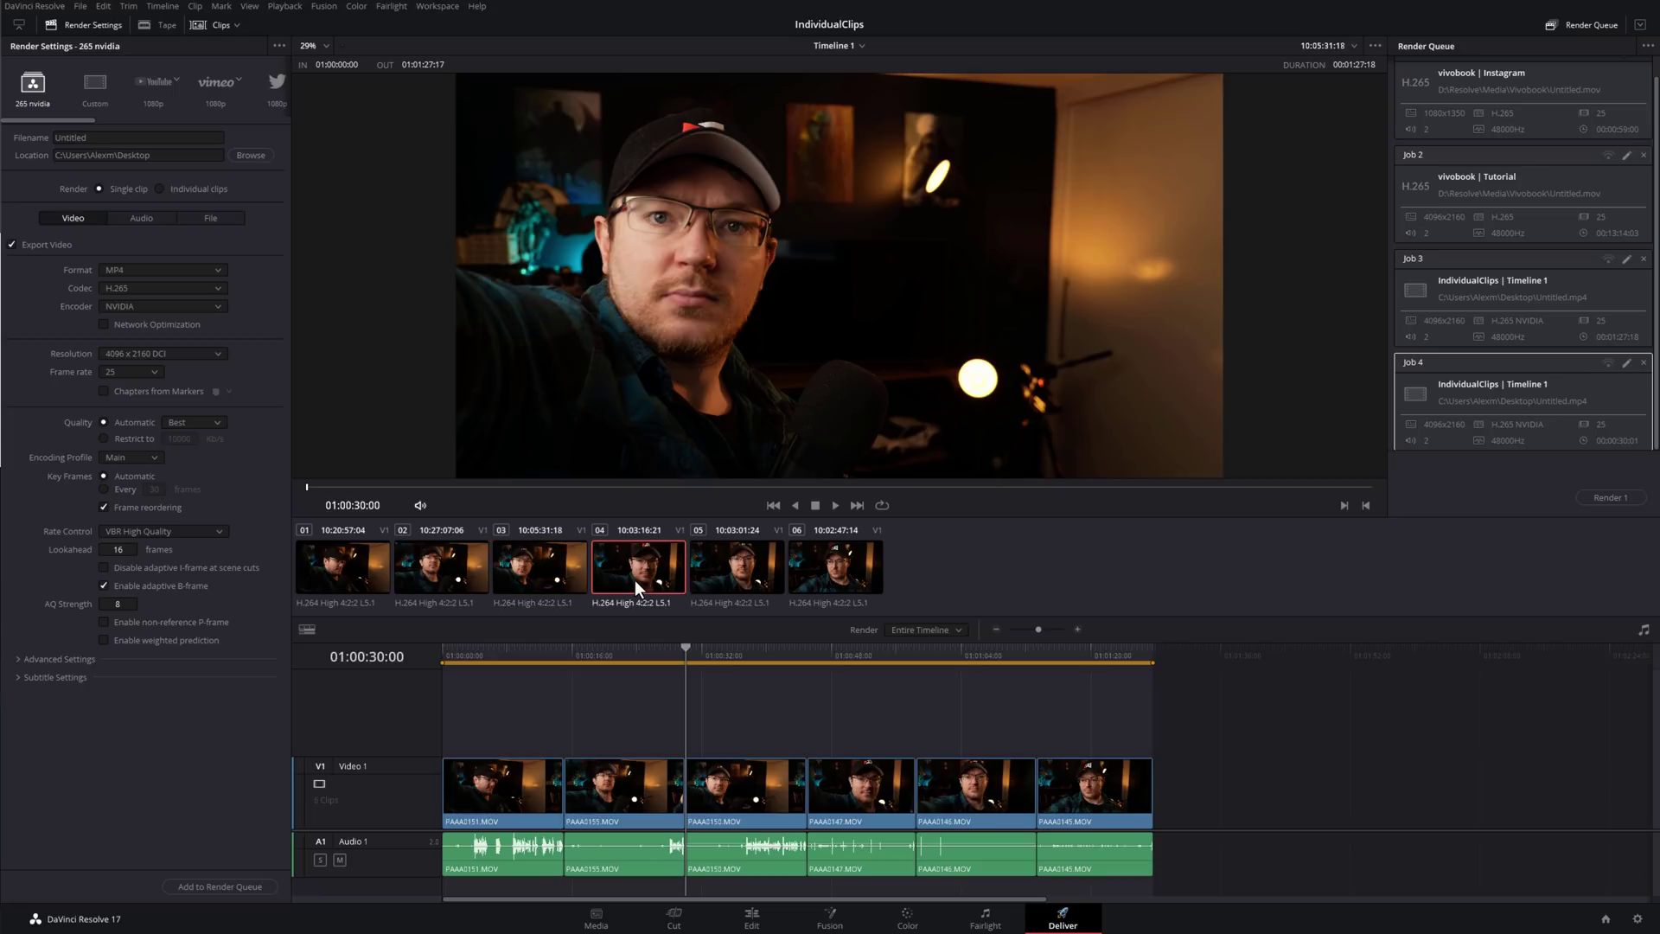
pyautogui.rightClick(630, 564)
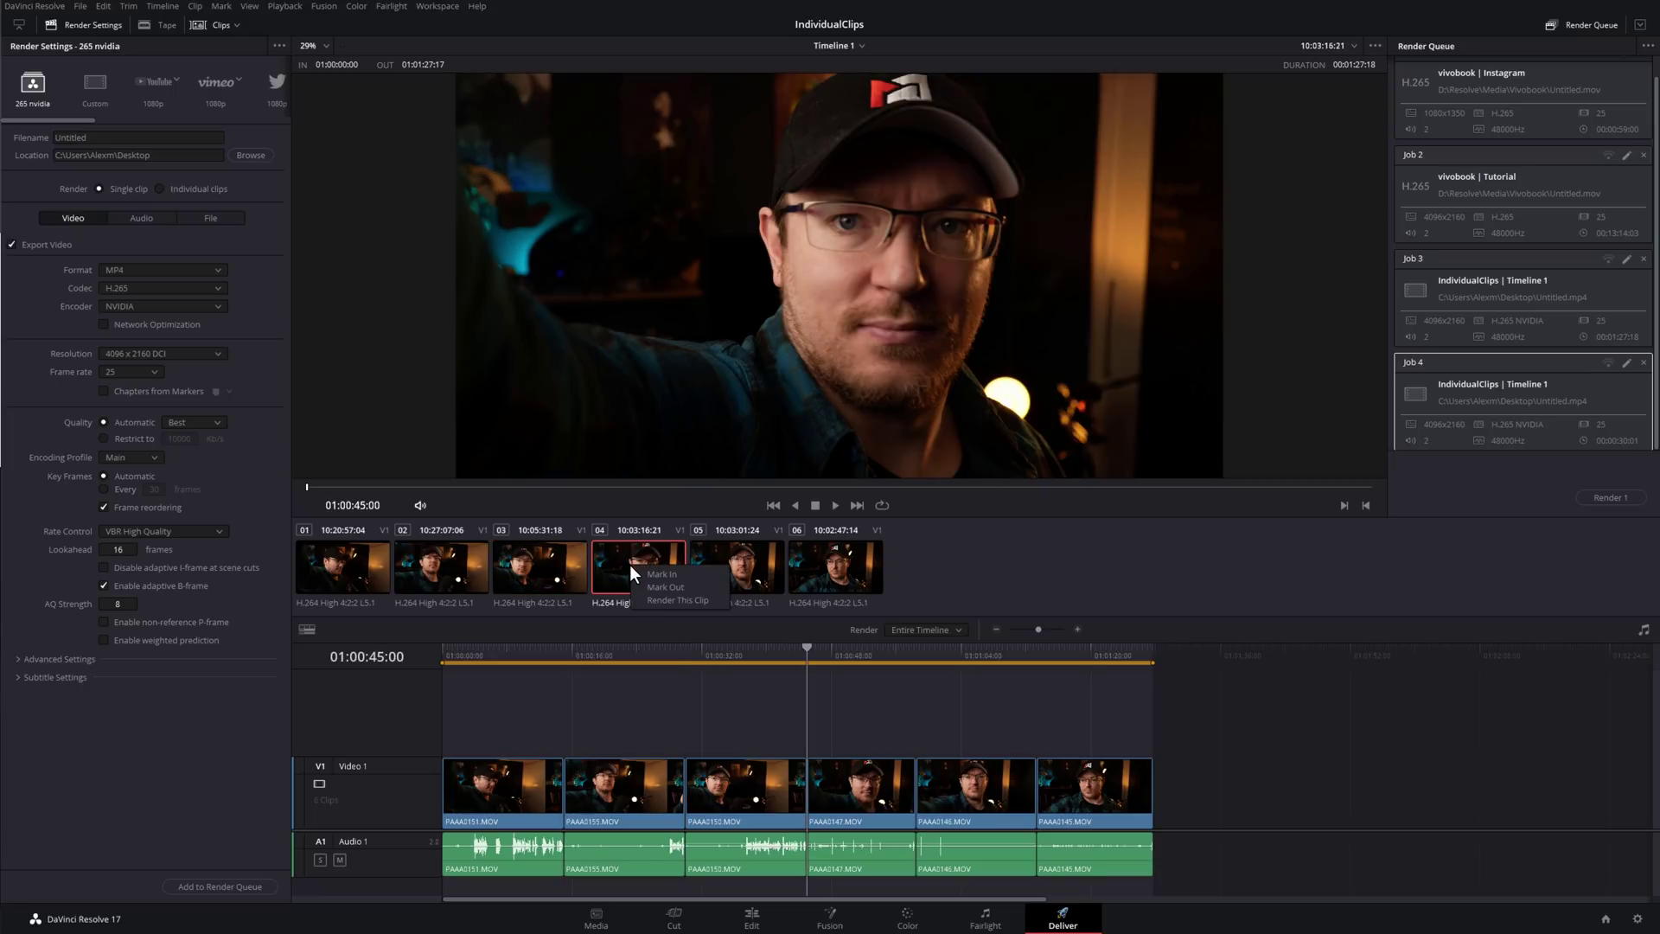
pyautogui.click(678, 599)
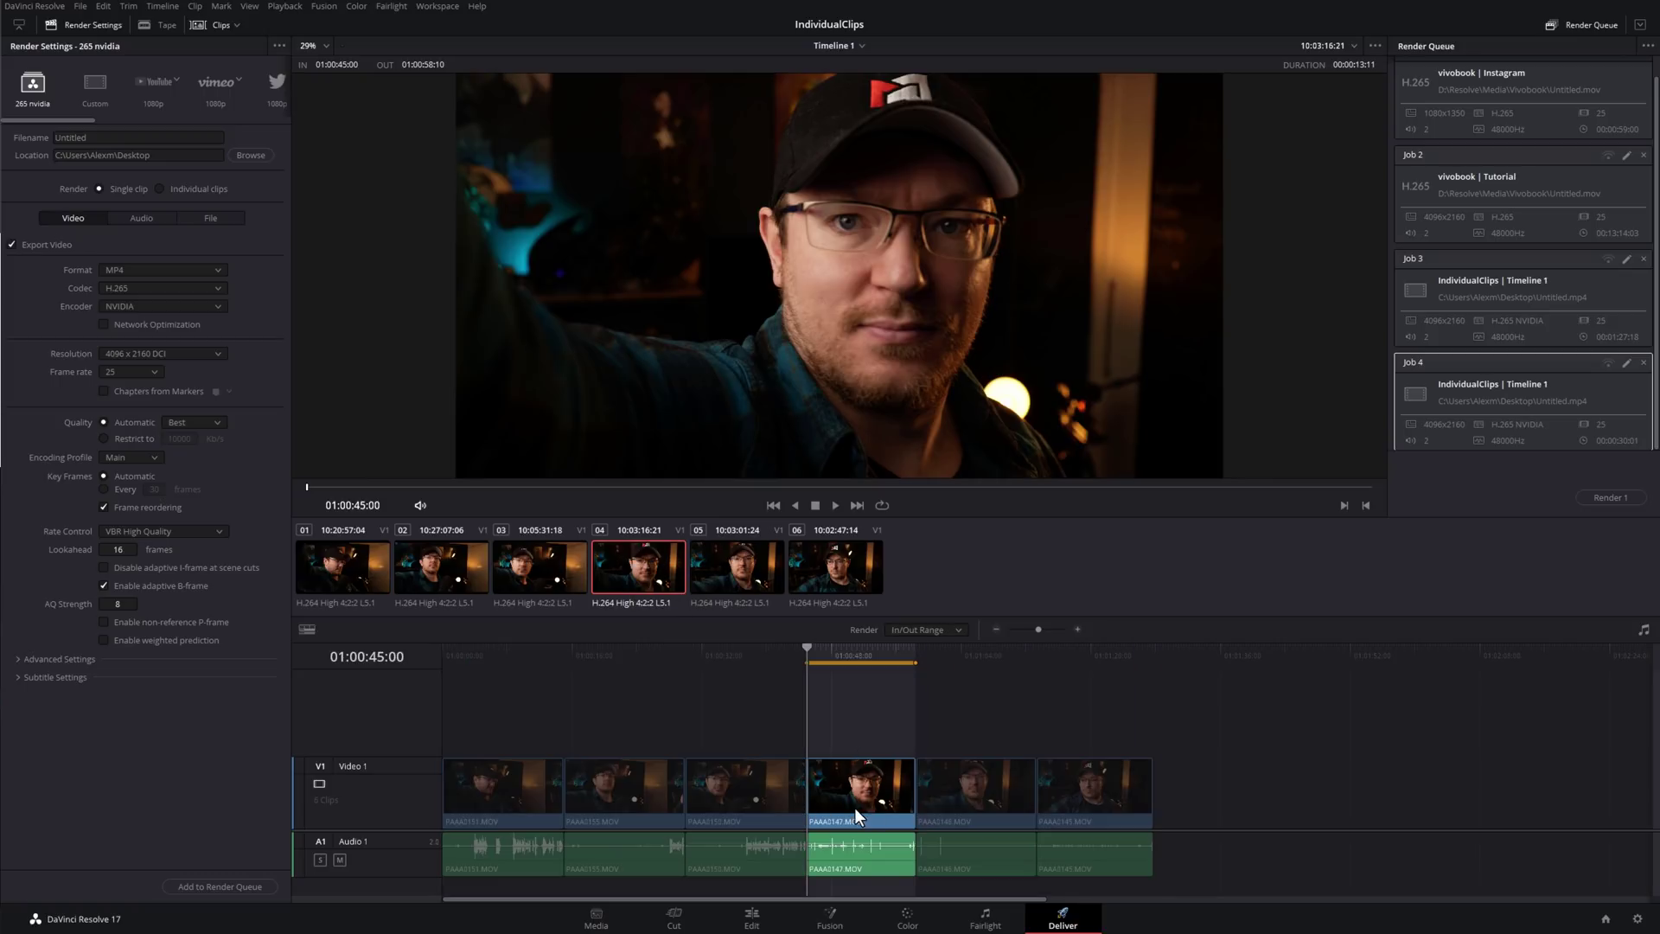
pyautogui.click(235, 884)
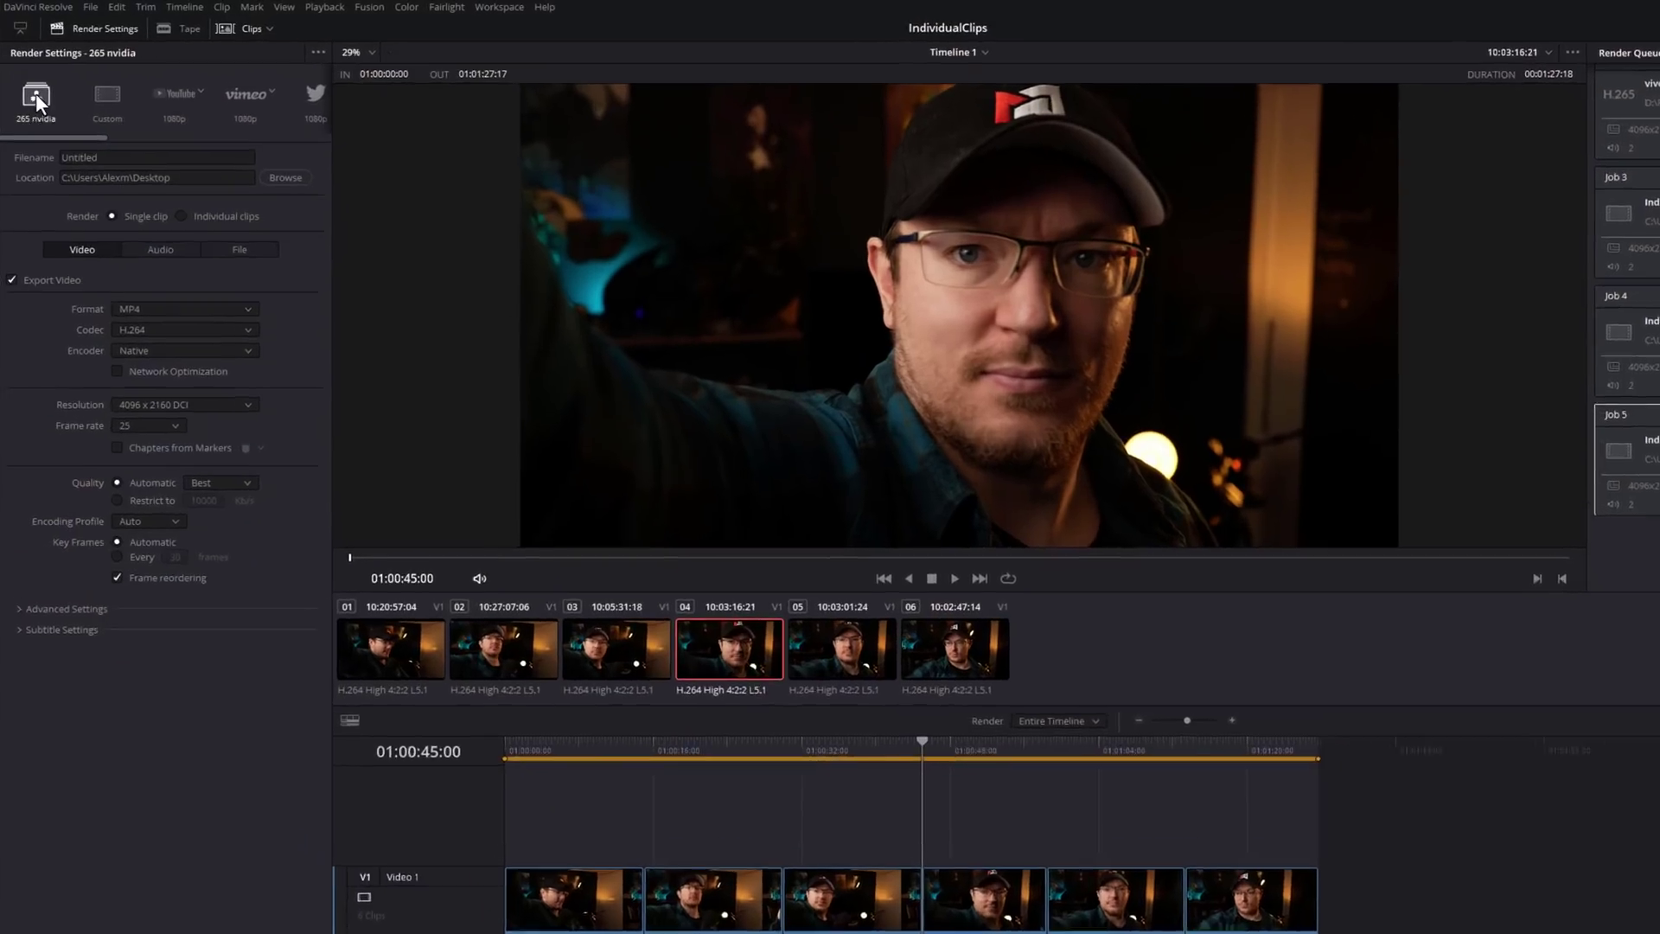
# - Apply the 265 nvidia preset and review its Video, Audio and File settings
pyautogui.click(37, 97)
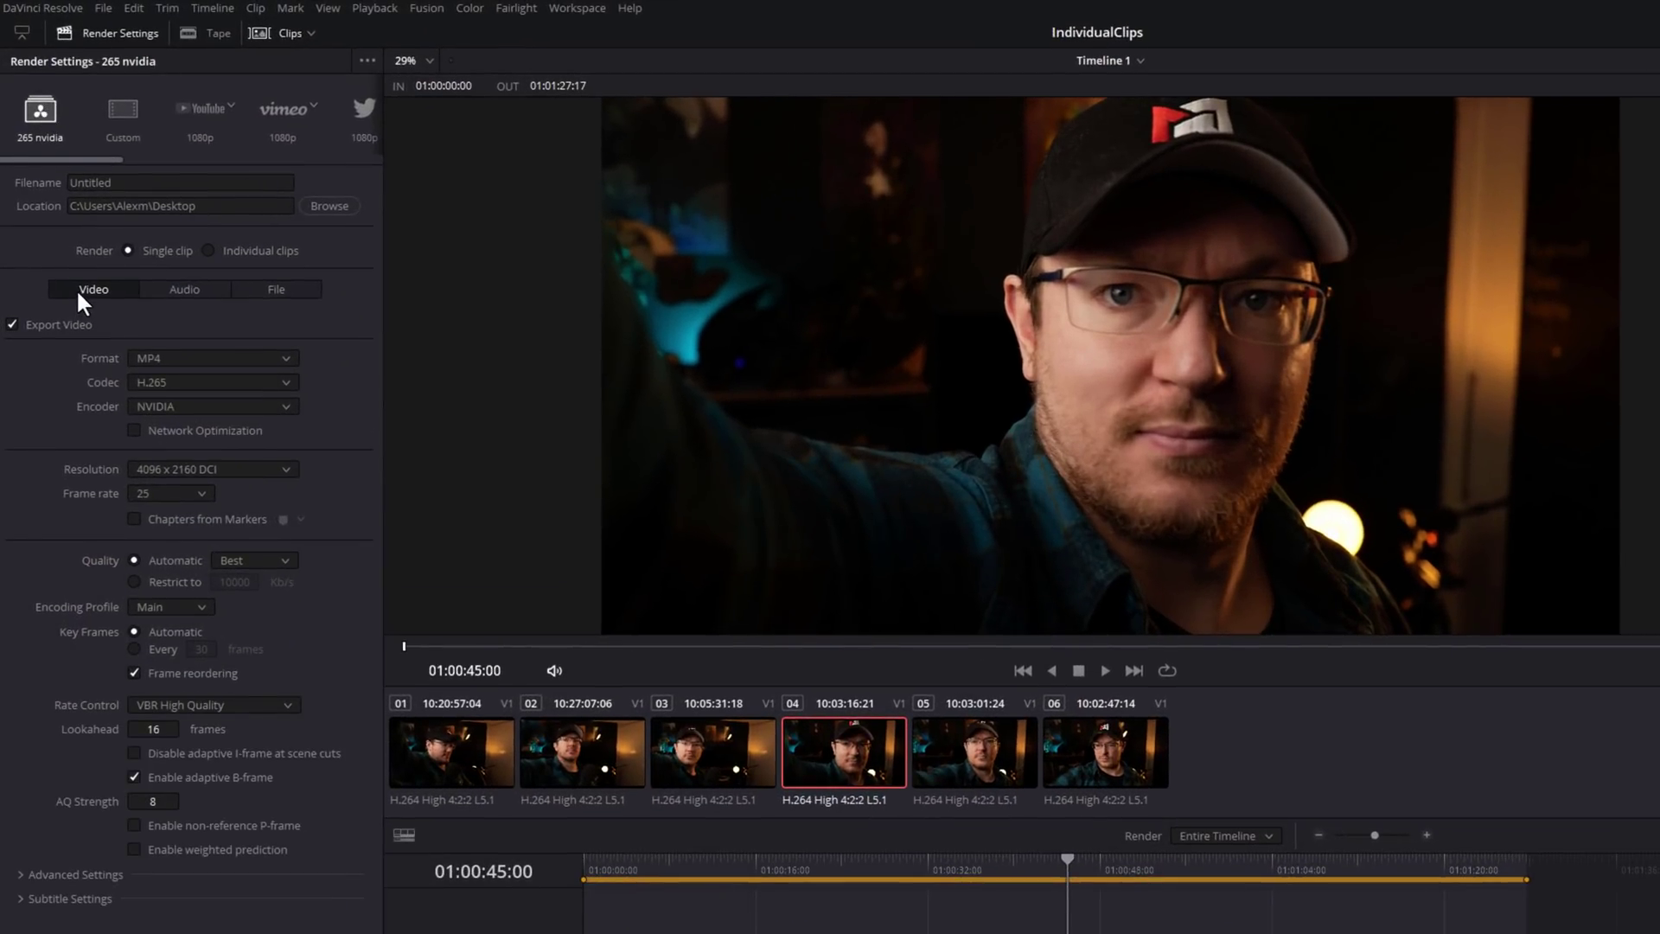
pyautogui.click(192, 289)
pyautogui.click(282, 290)
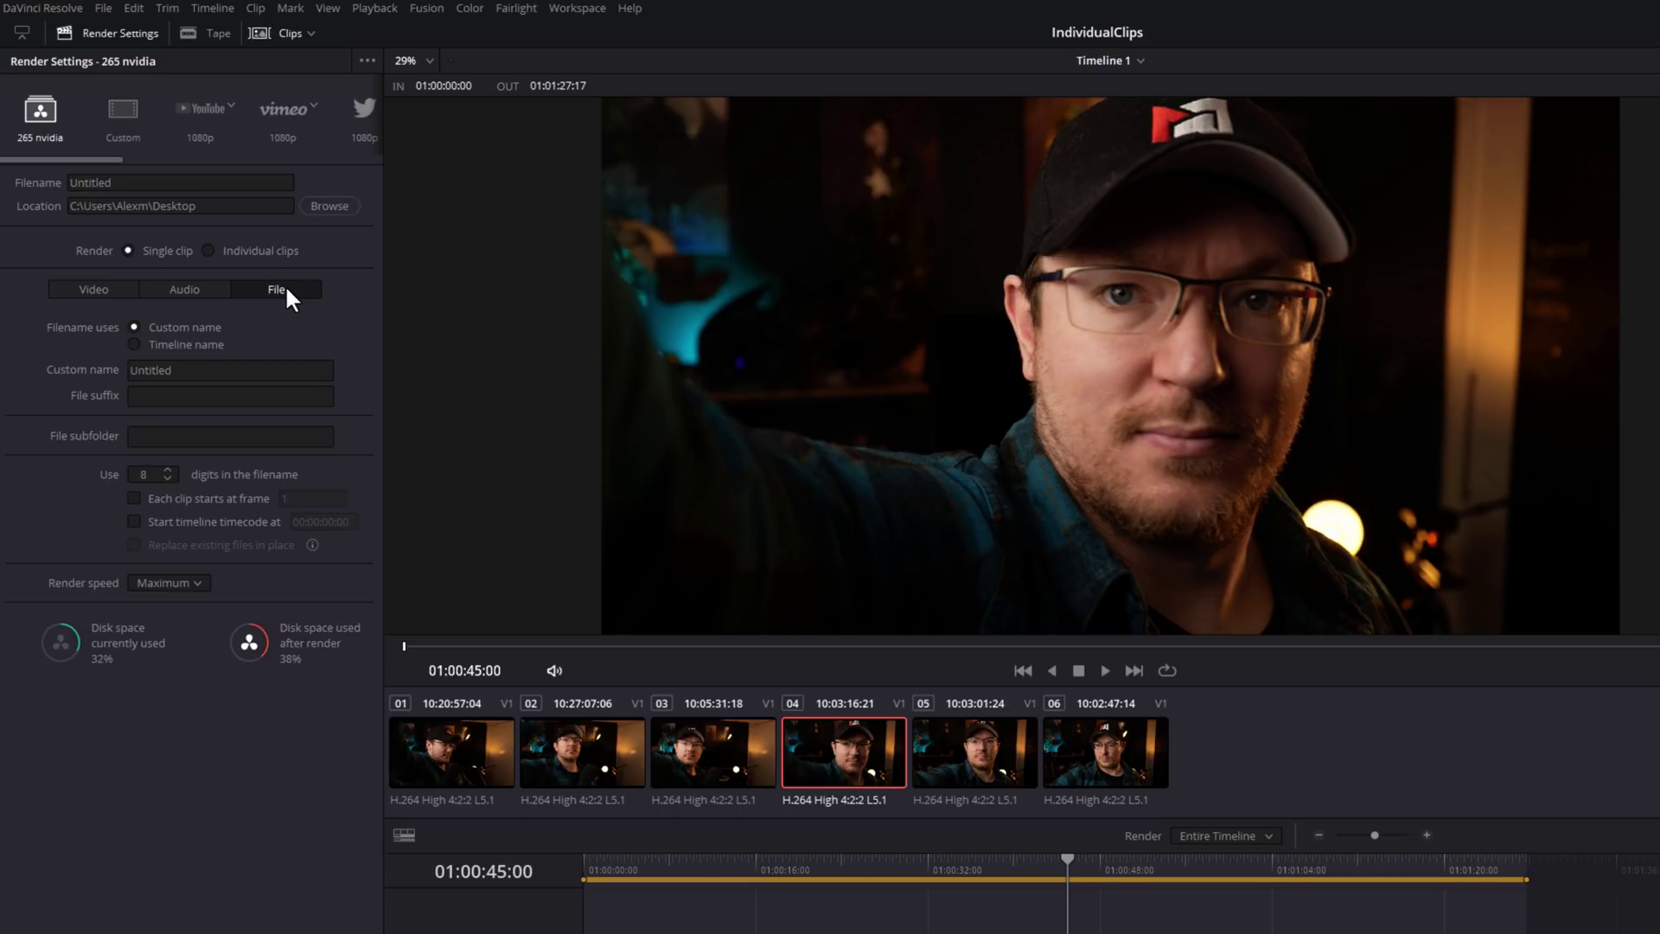
pyautogui.click(97, 289)
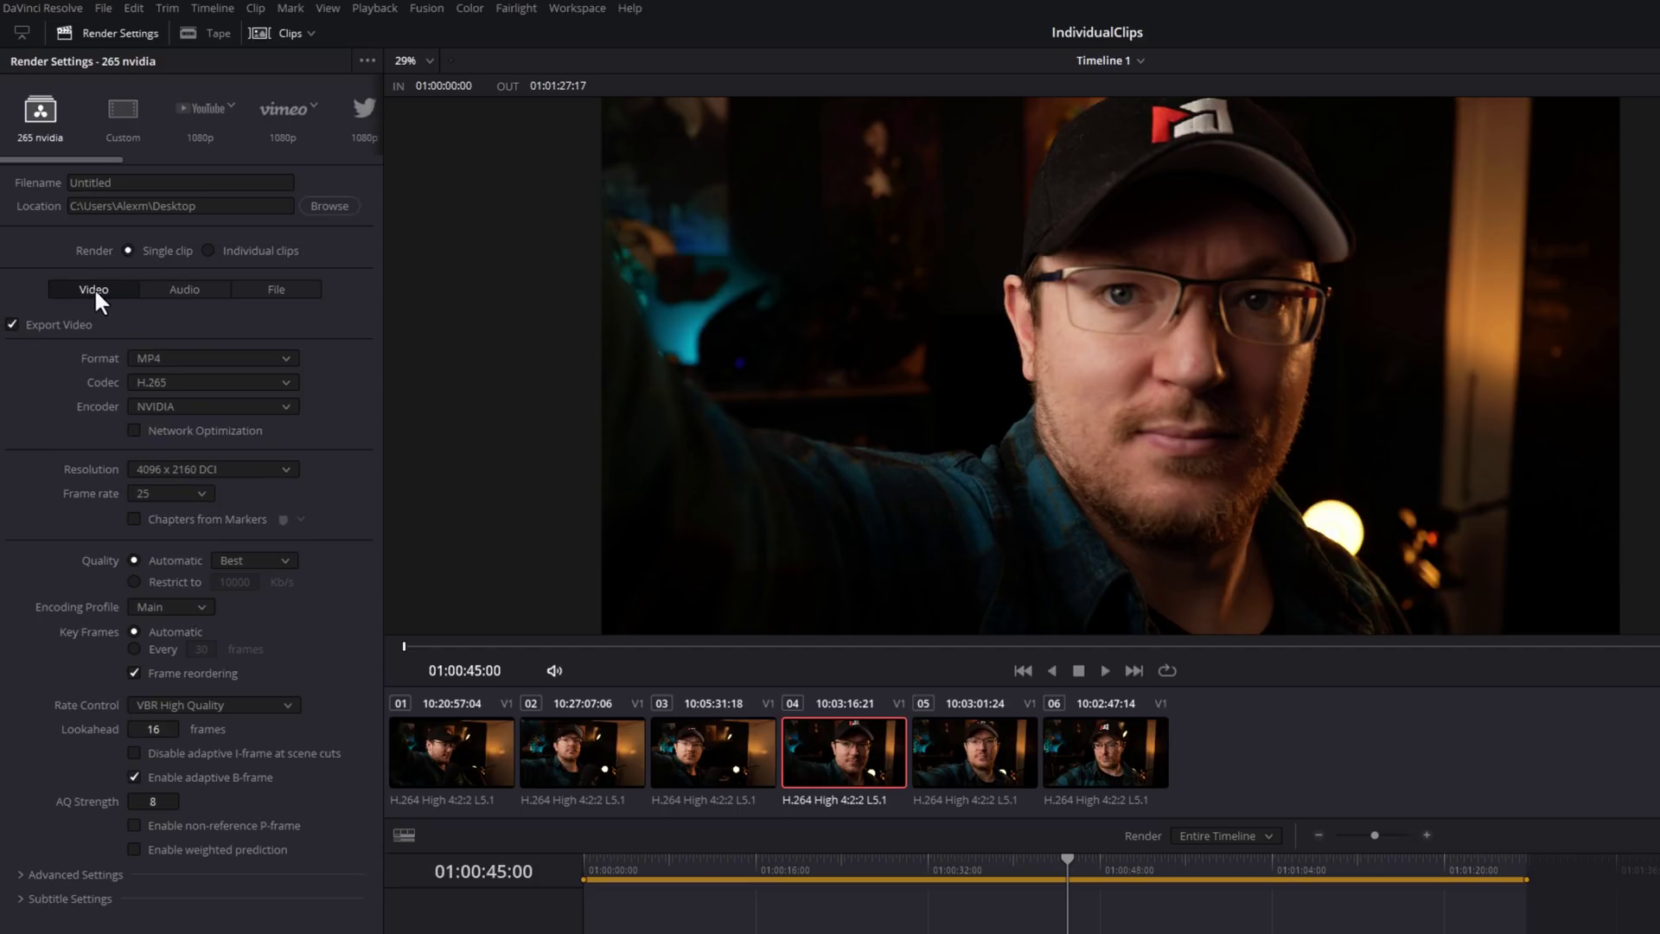
pyautogui.click(189, 290)
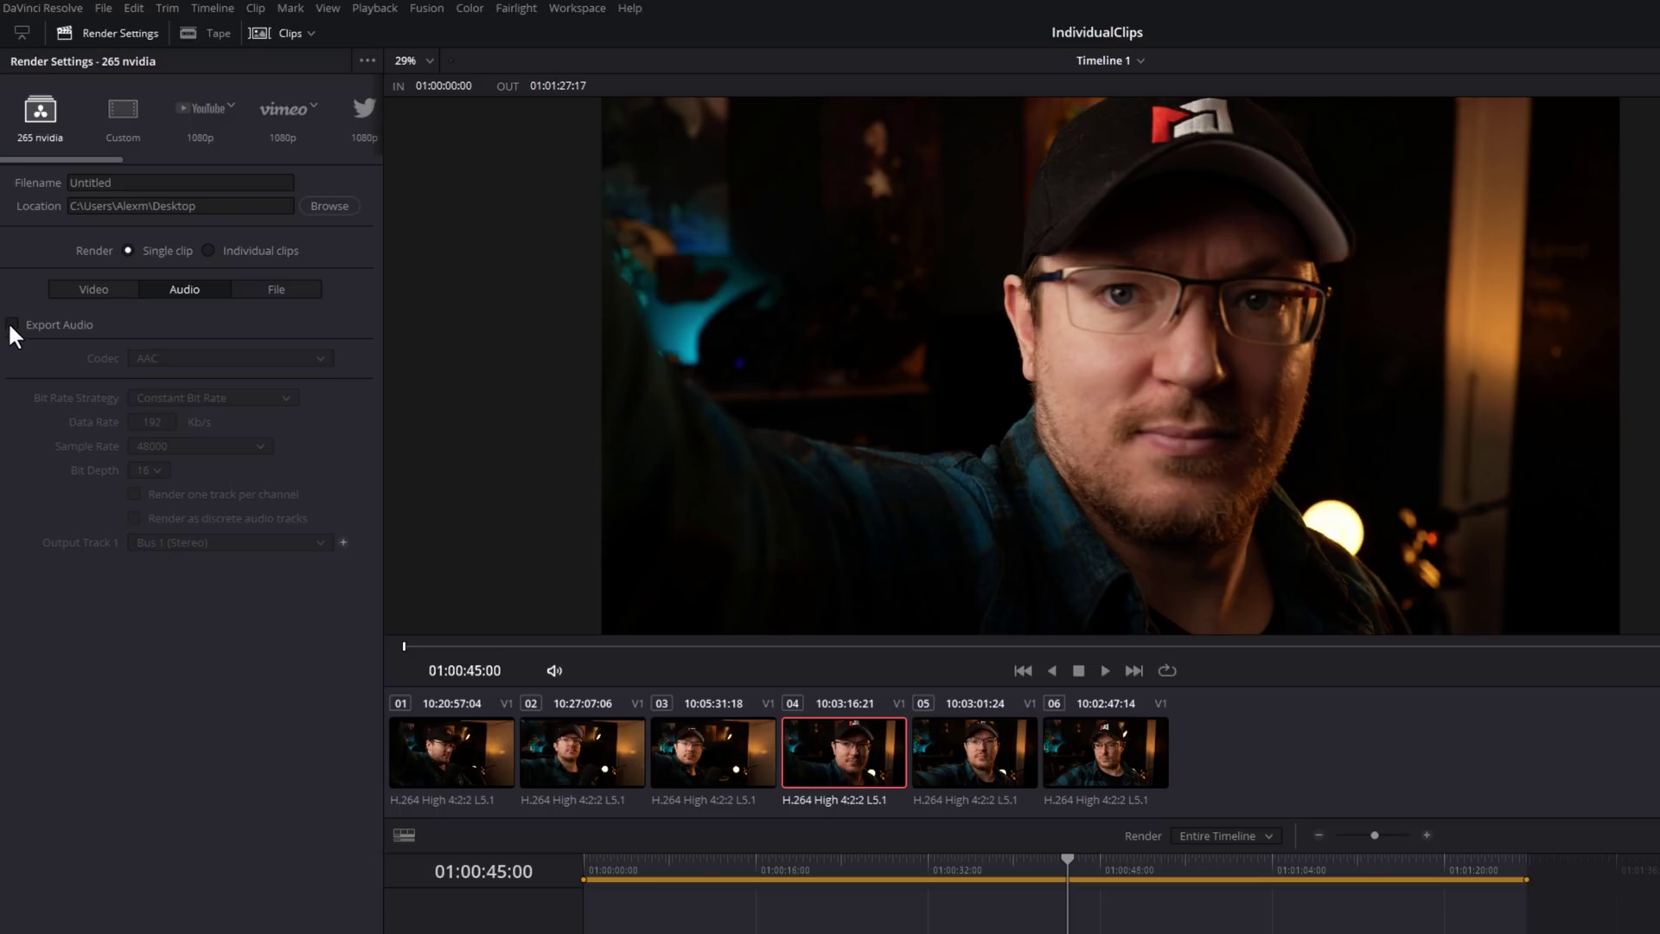
pyautogui.click(96, 290)
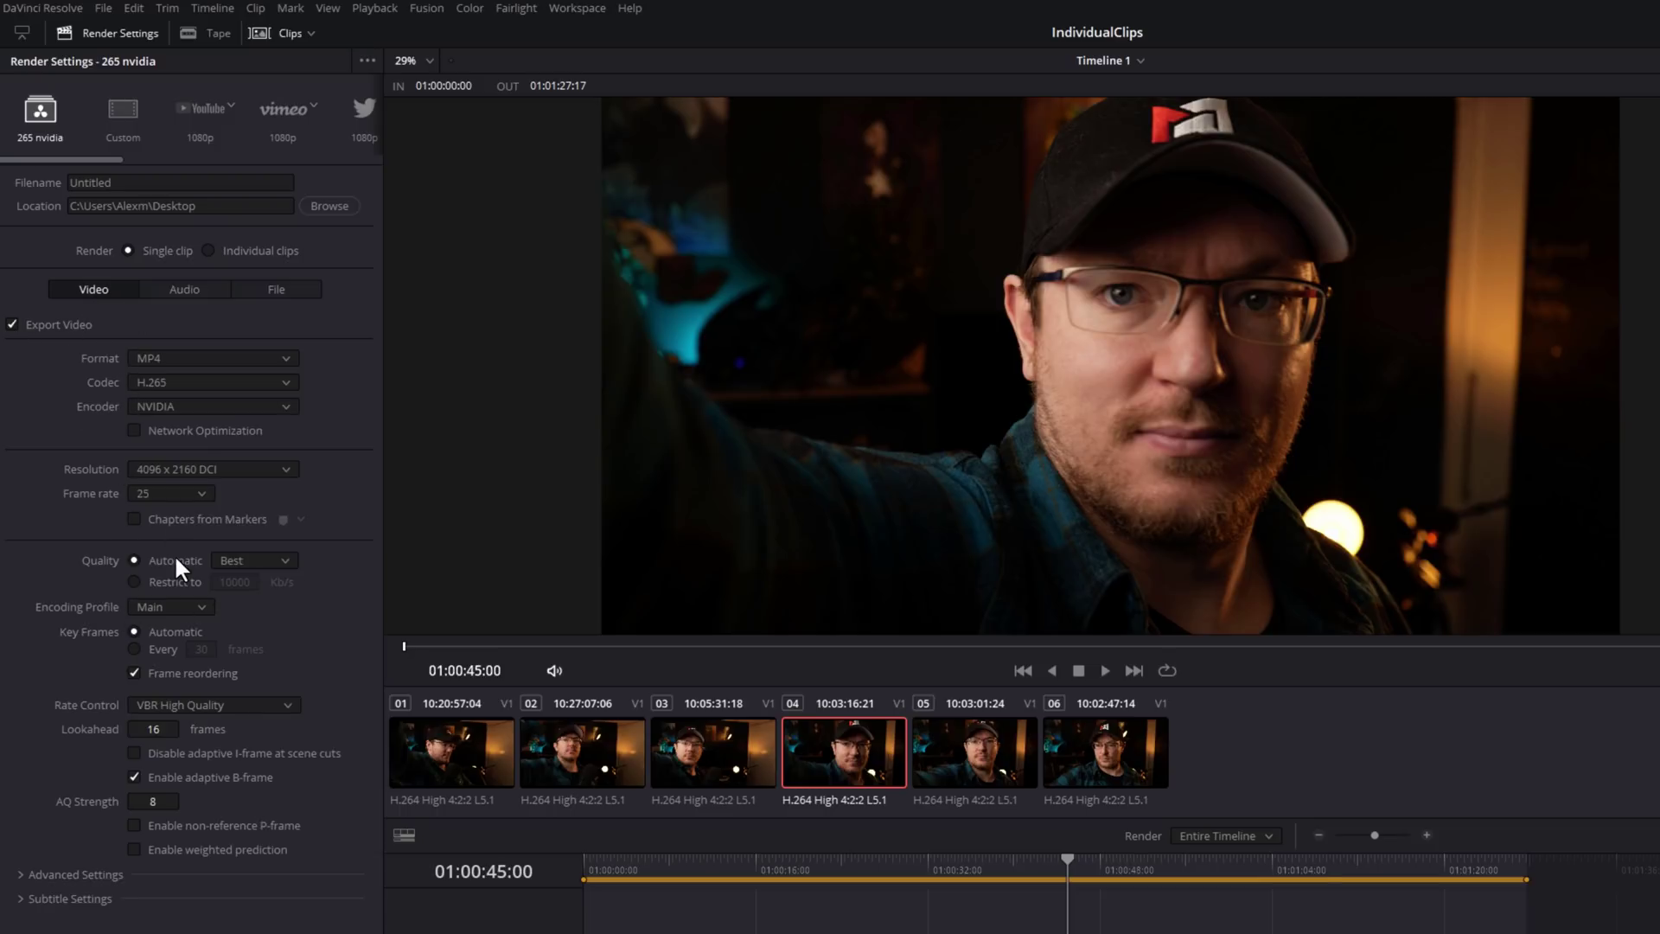
# - Disable video export and enable audio export as Wave with the Linear PCM codec
pyautogui.click(11, 325)
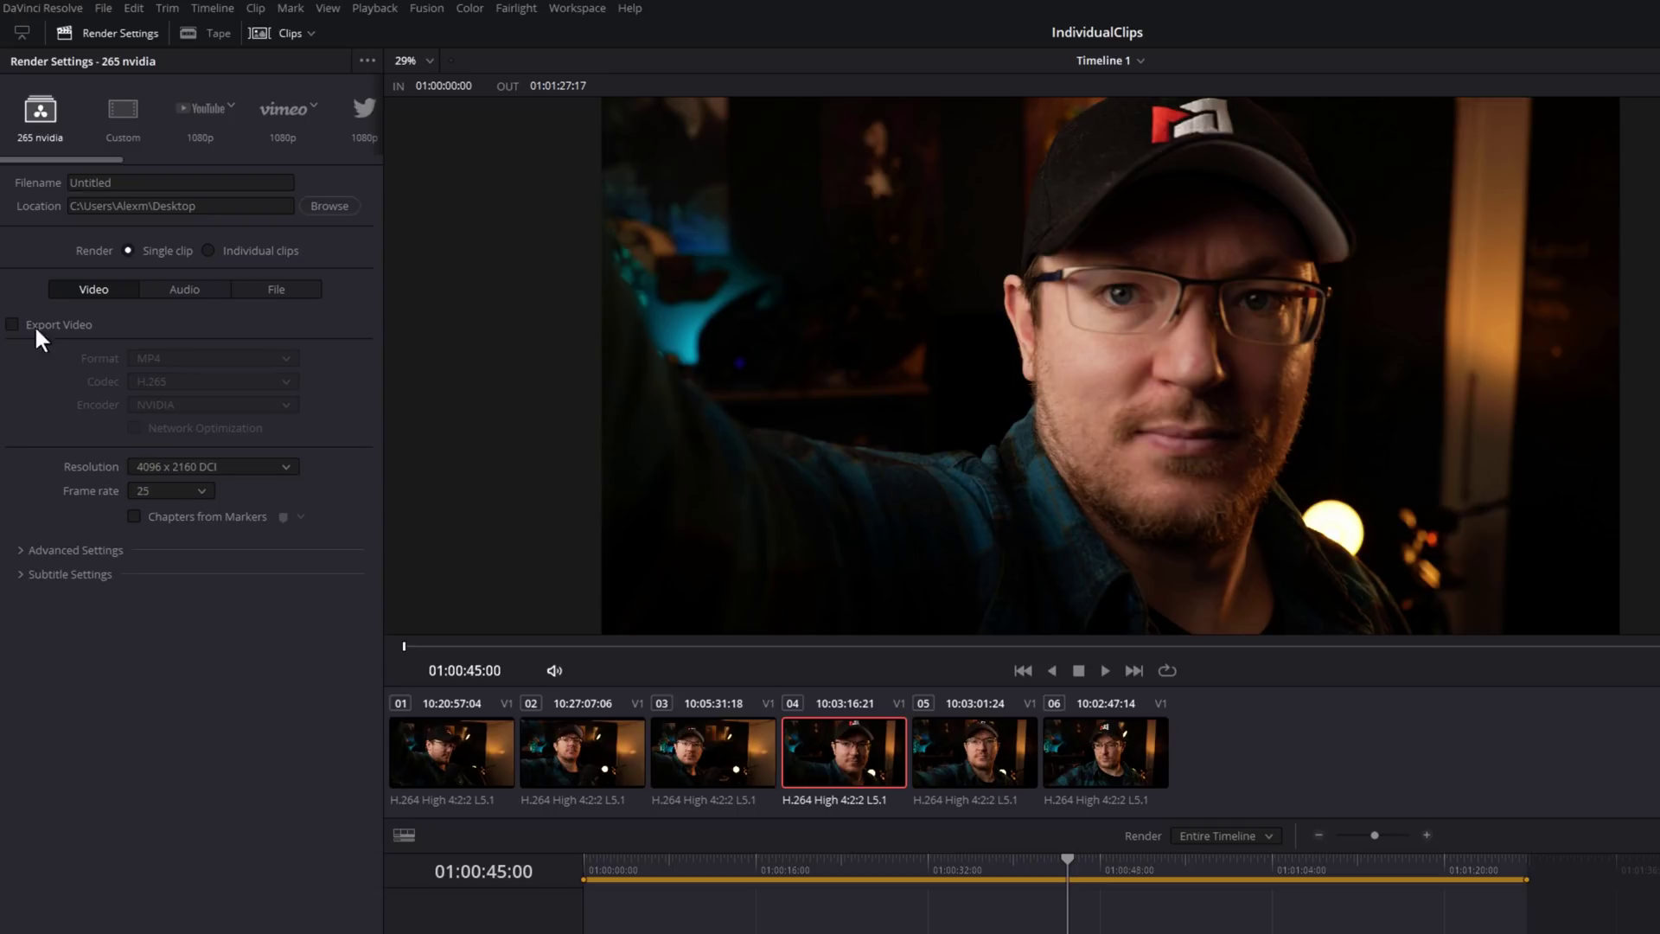
pyautogui.click(191, 291)
pyautogui.click(11, 325)
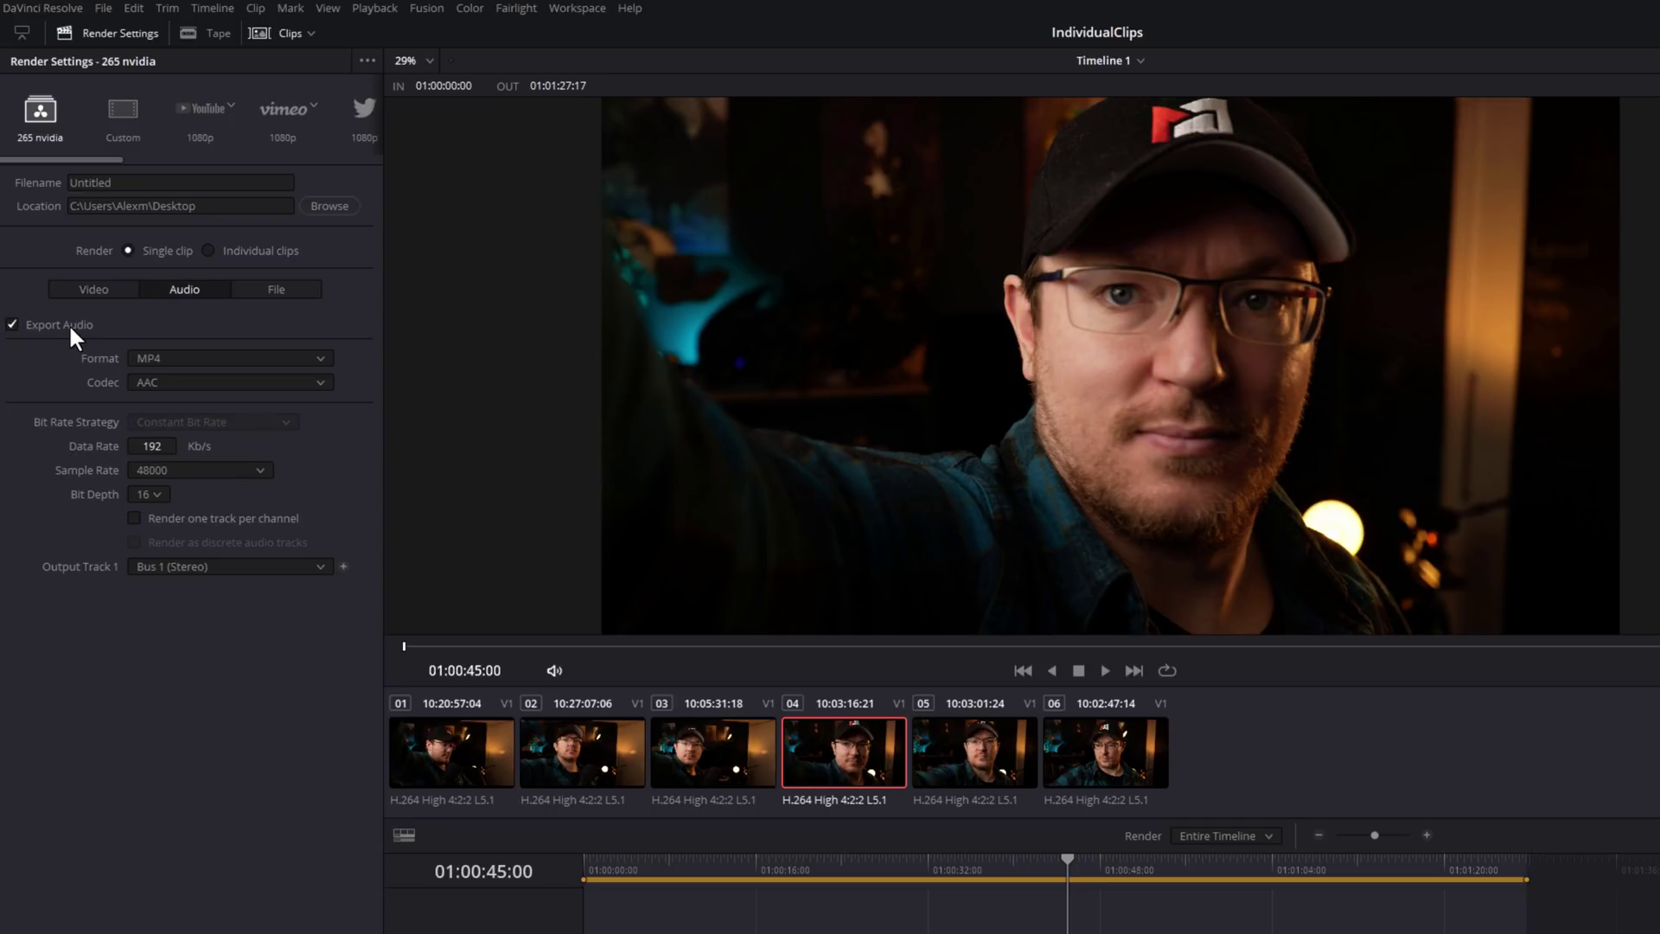
pyautogui.click(163, 360)
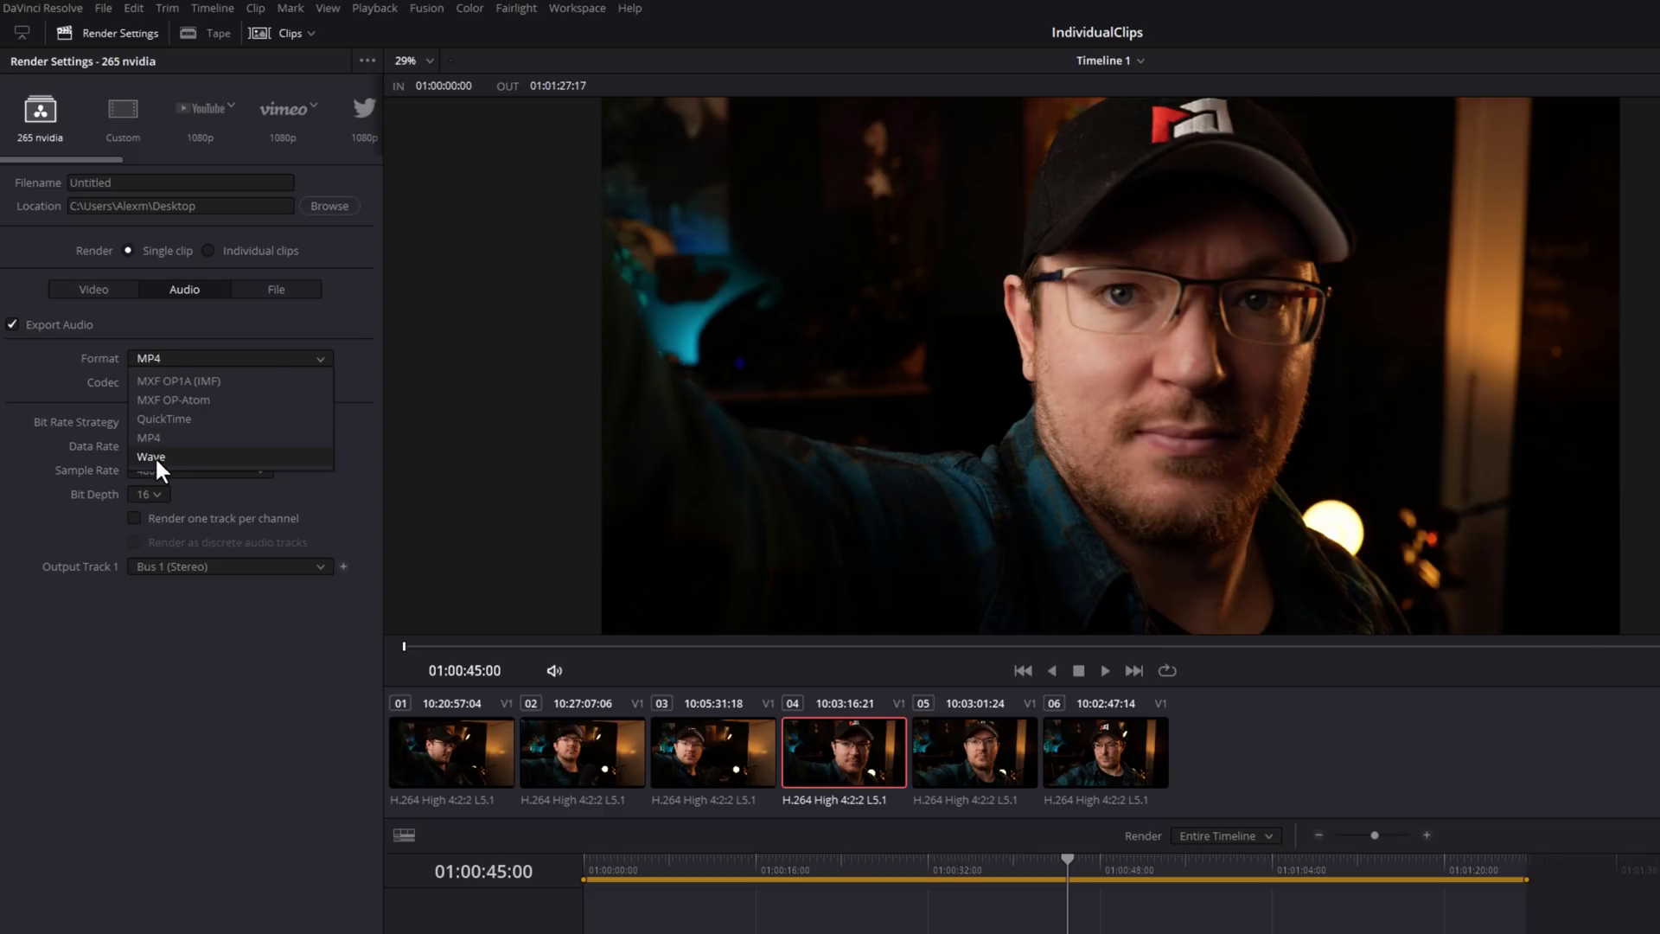
pyautogui.click(154, 455)
pyautogui.click(164, 382)
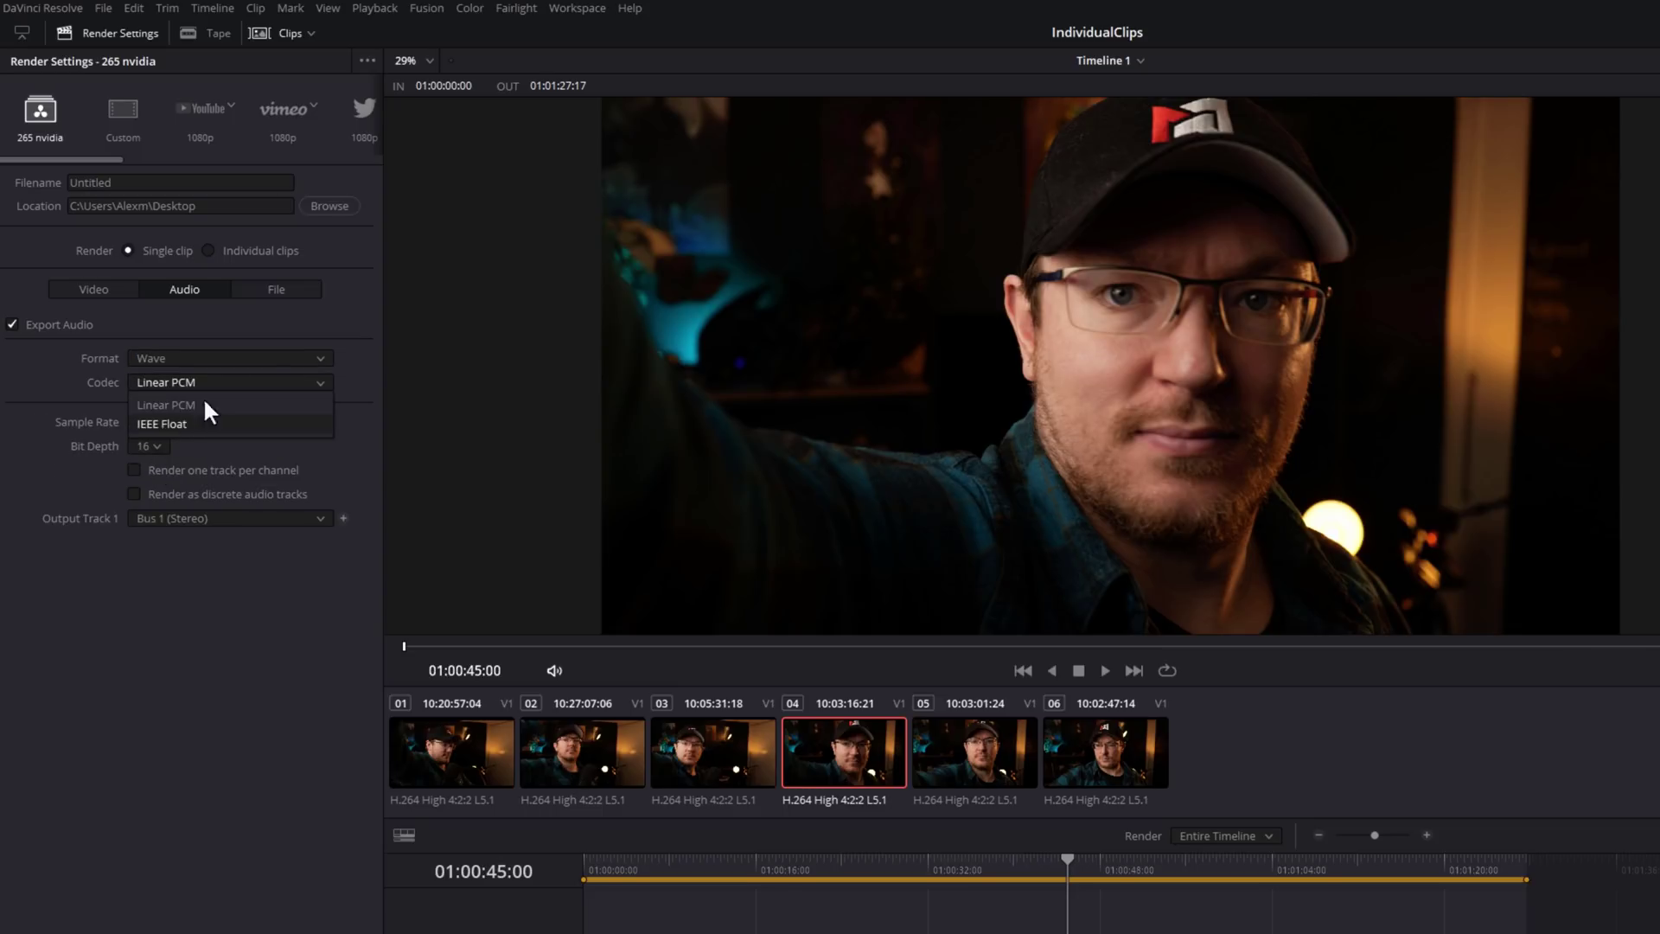
pyautogui.click(204, 404)
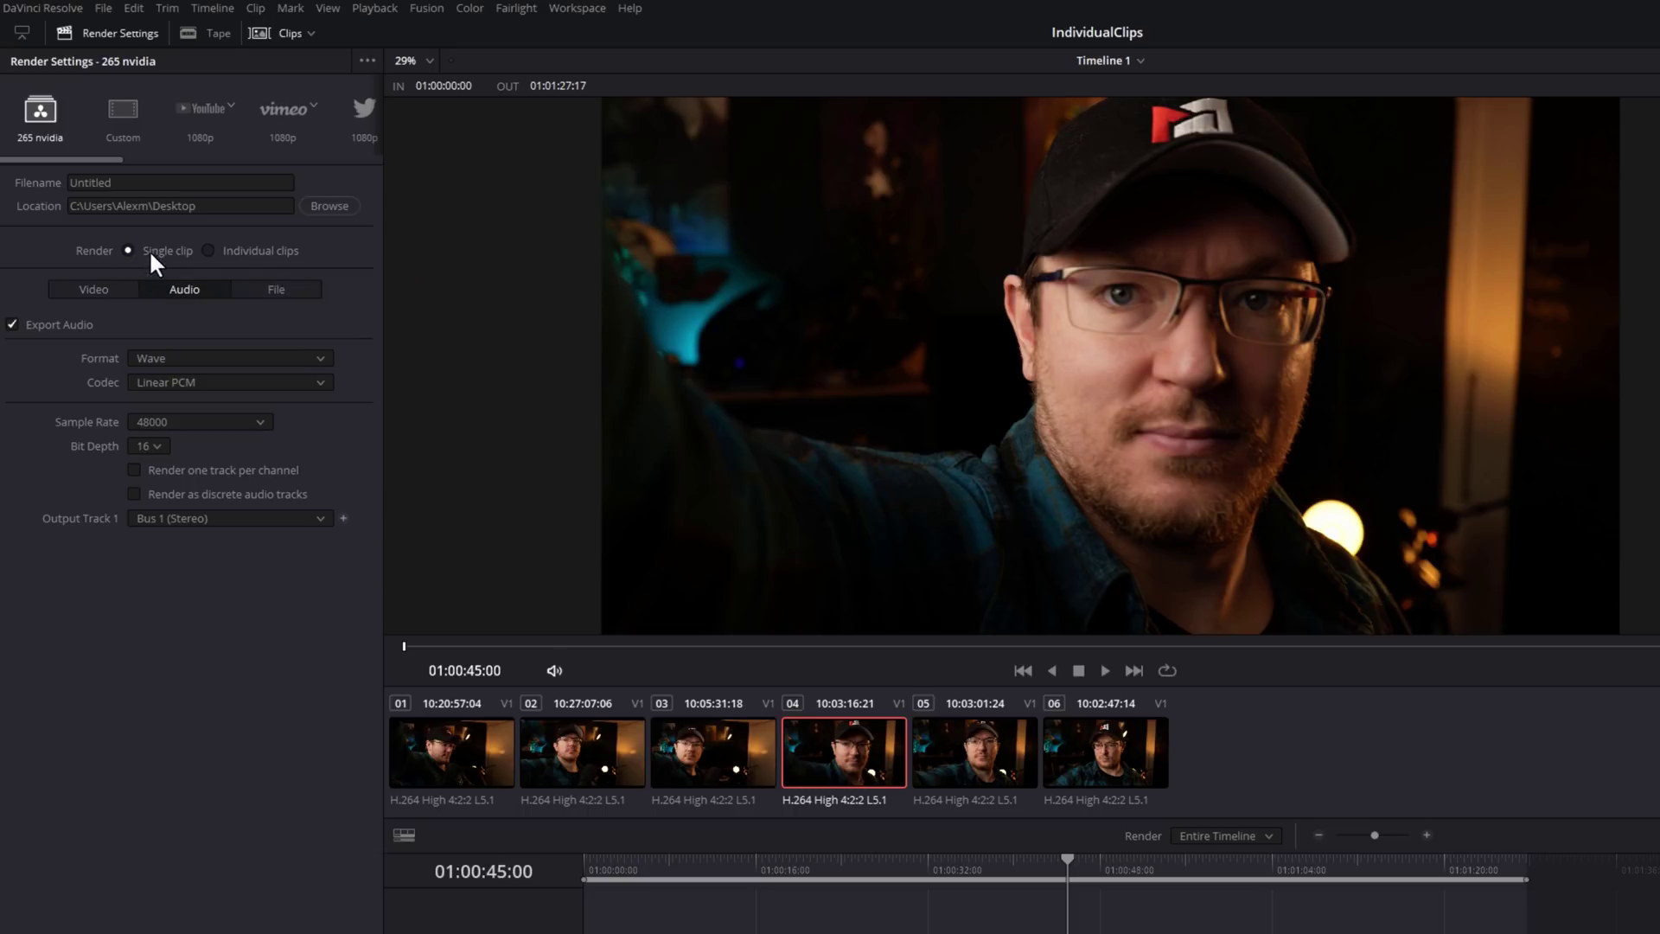
# - Set the output to Individual clips, check the File options, and queue the job
pyautogui.click(210, 251)
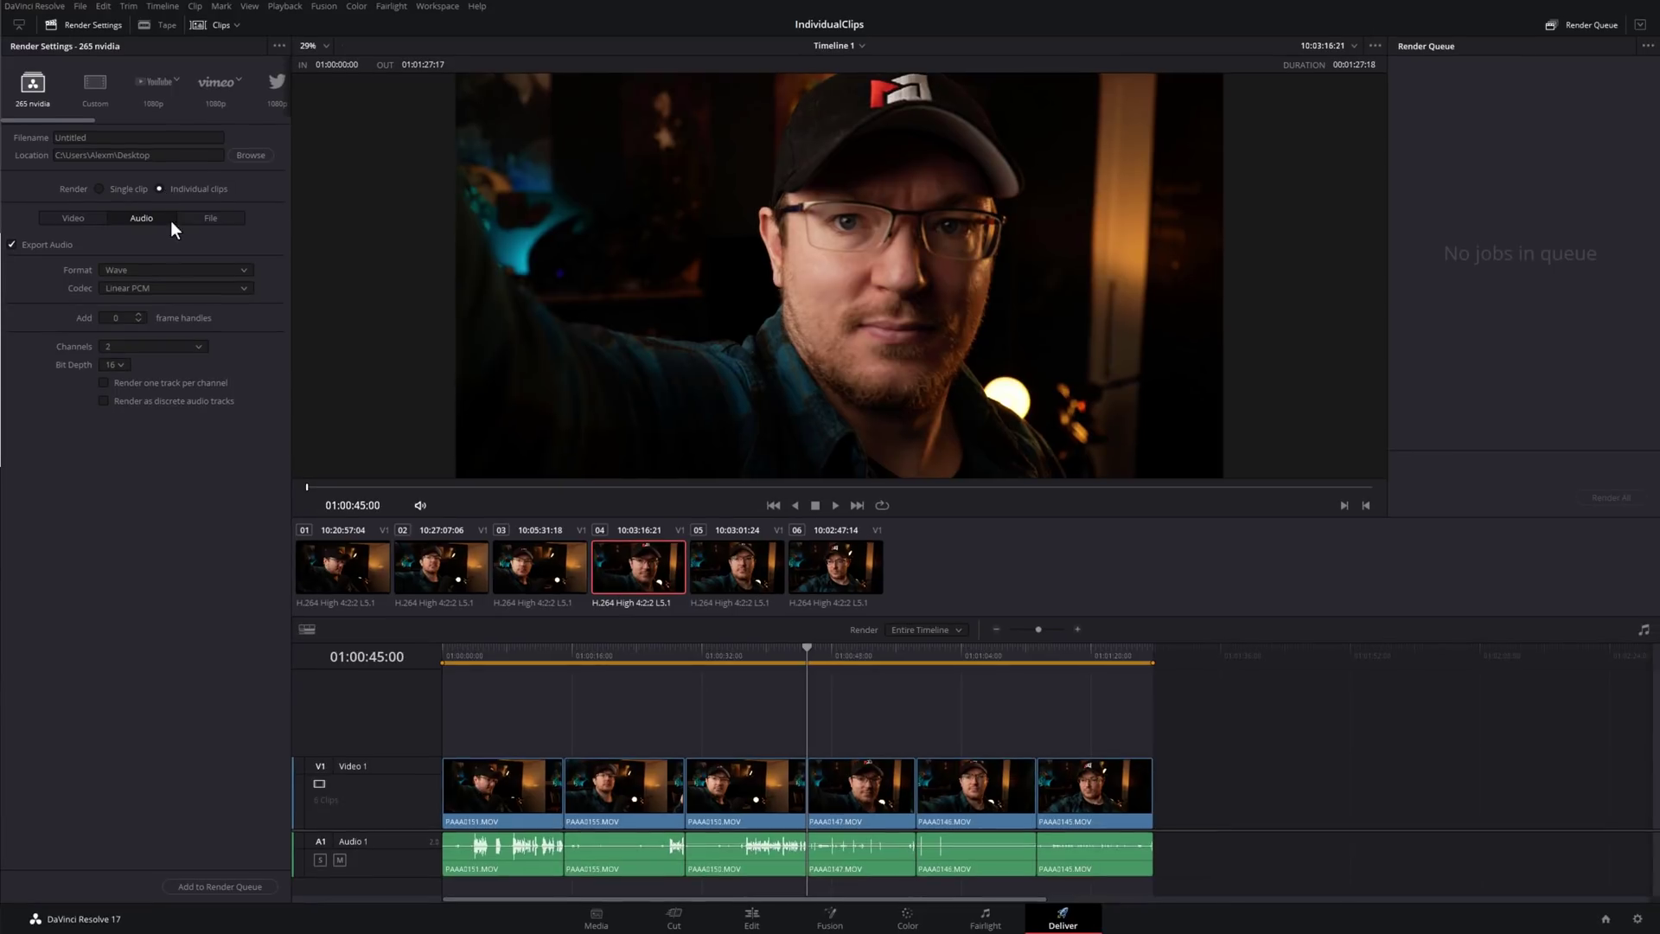
pyautogui.moveTo(482, 703); pyautogui.dragTo(1138, 825)
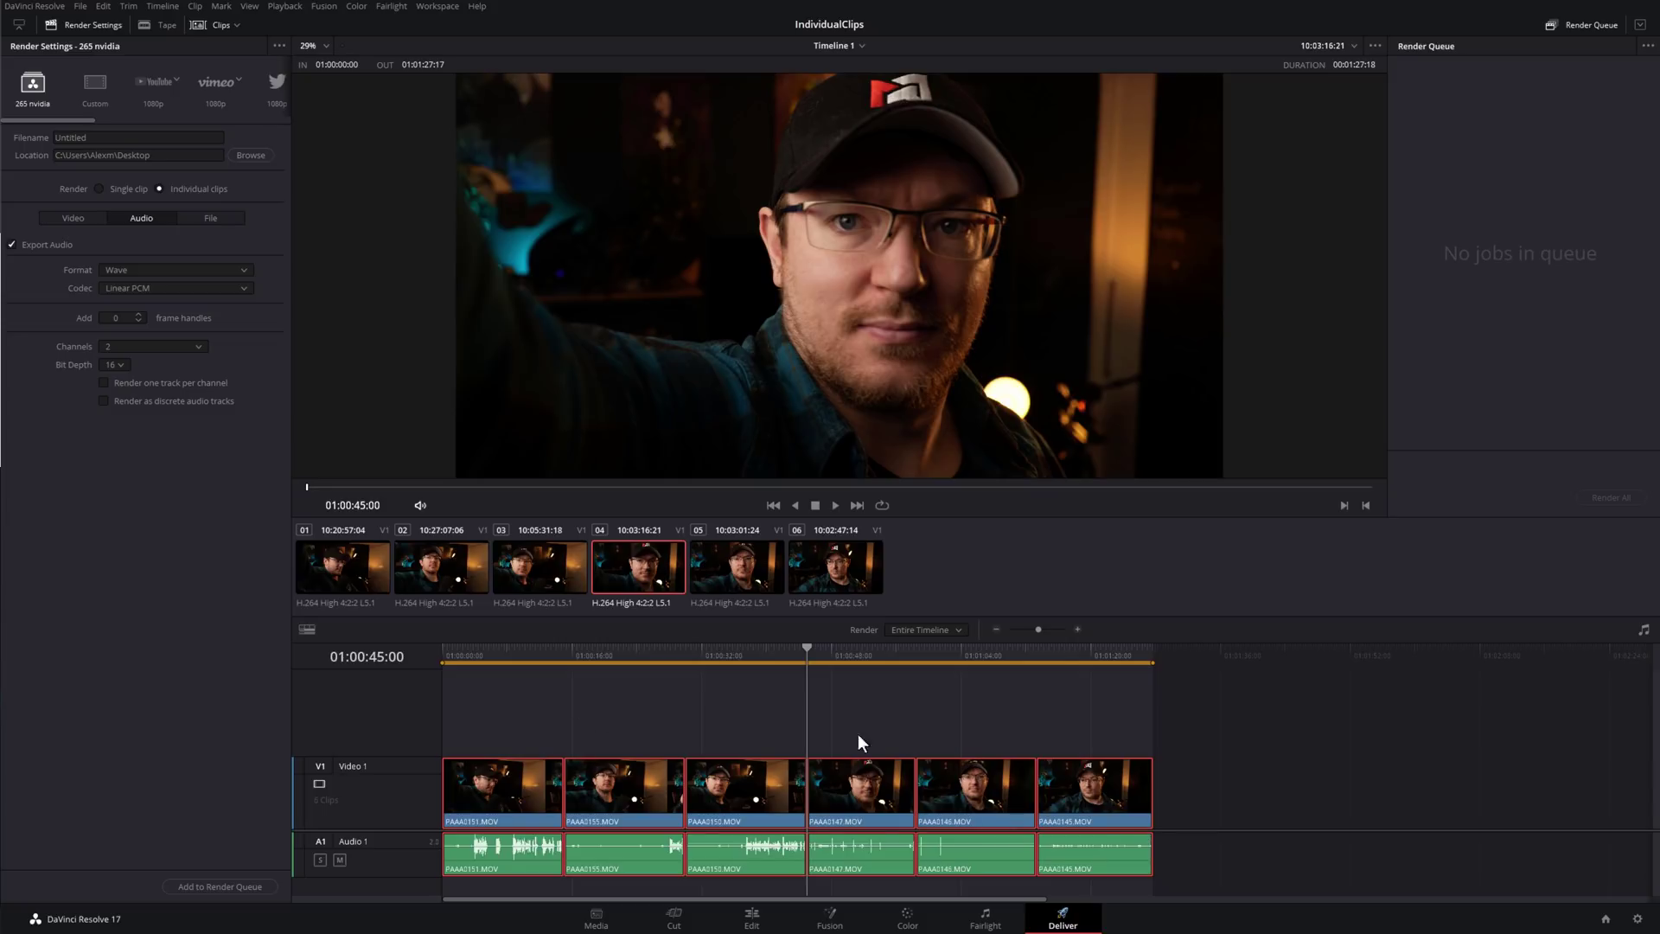
pyautogui.click(1271, 761)
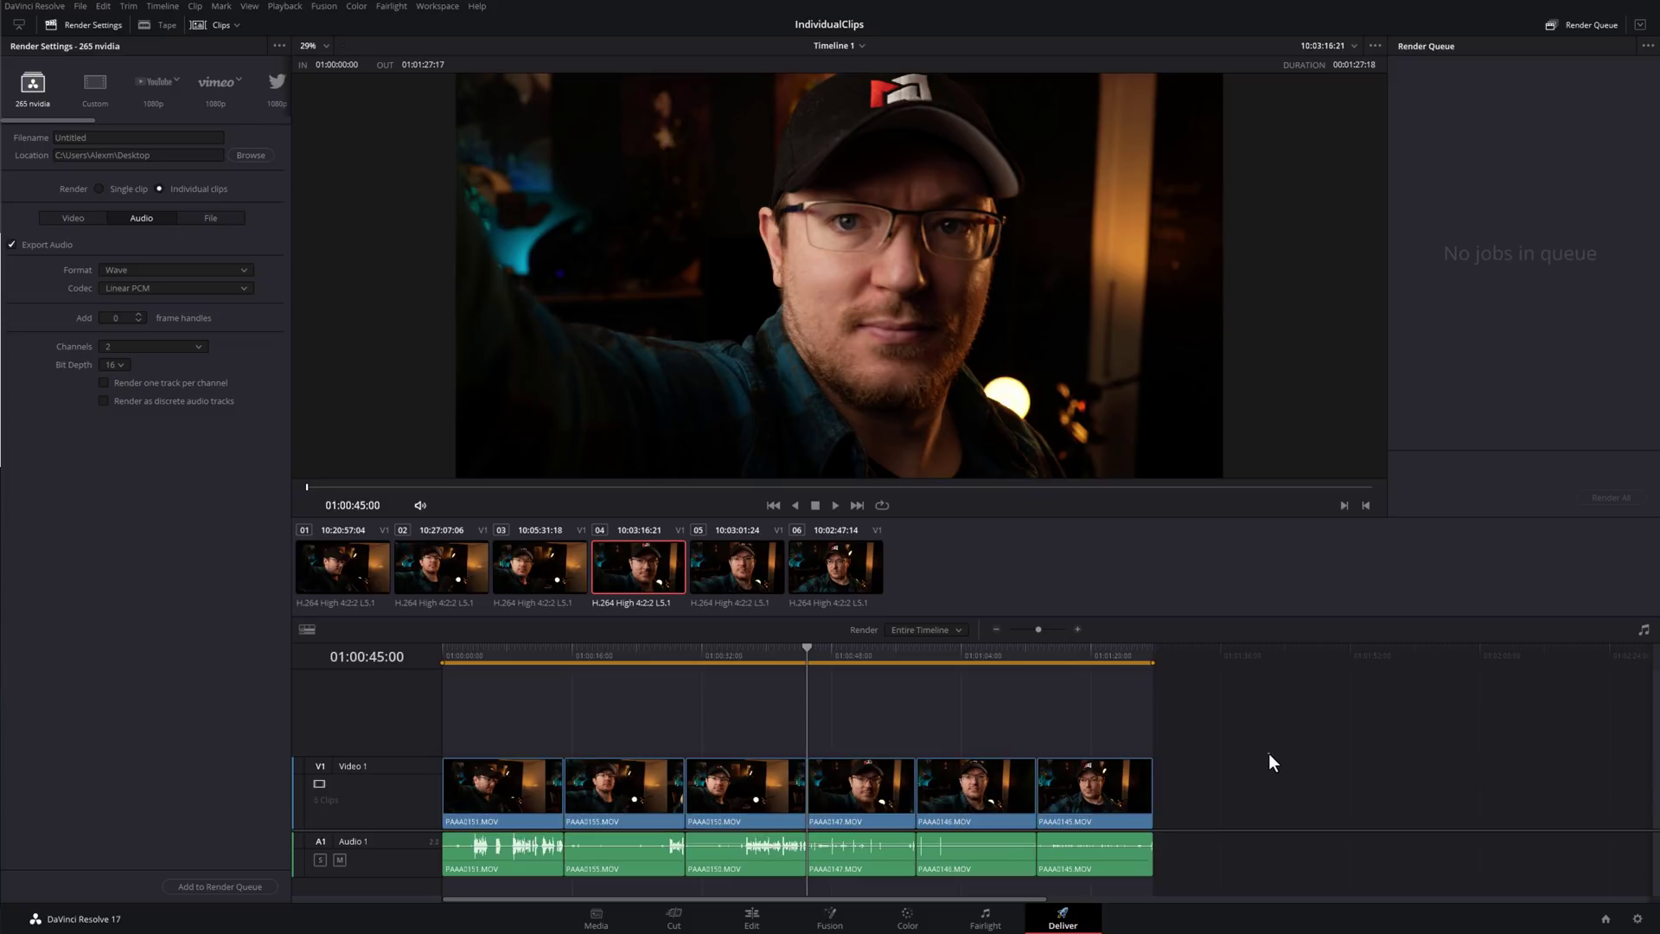
pyautogui.click(205, 219)
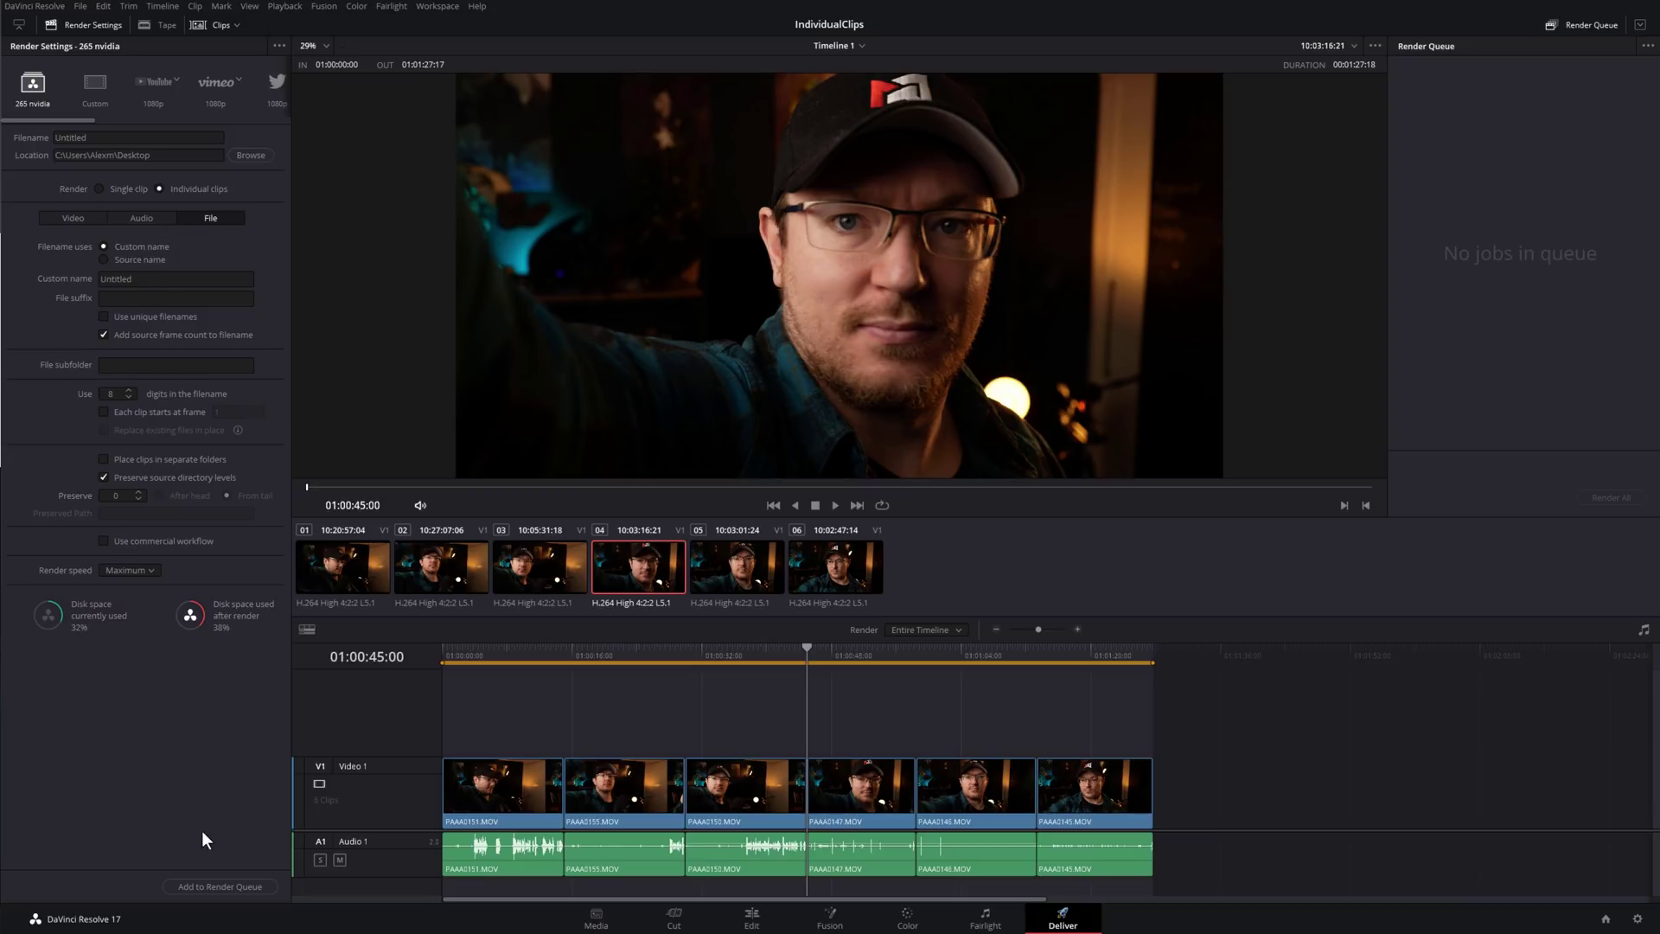
pyautogui.click(201, 887)
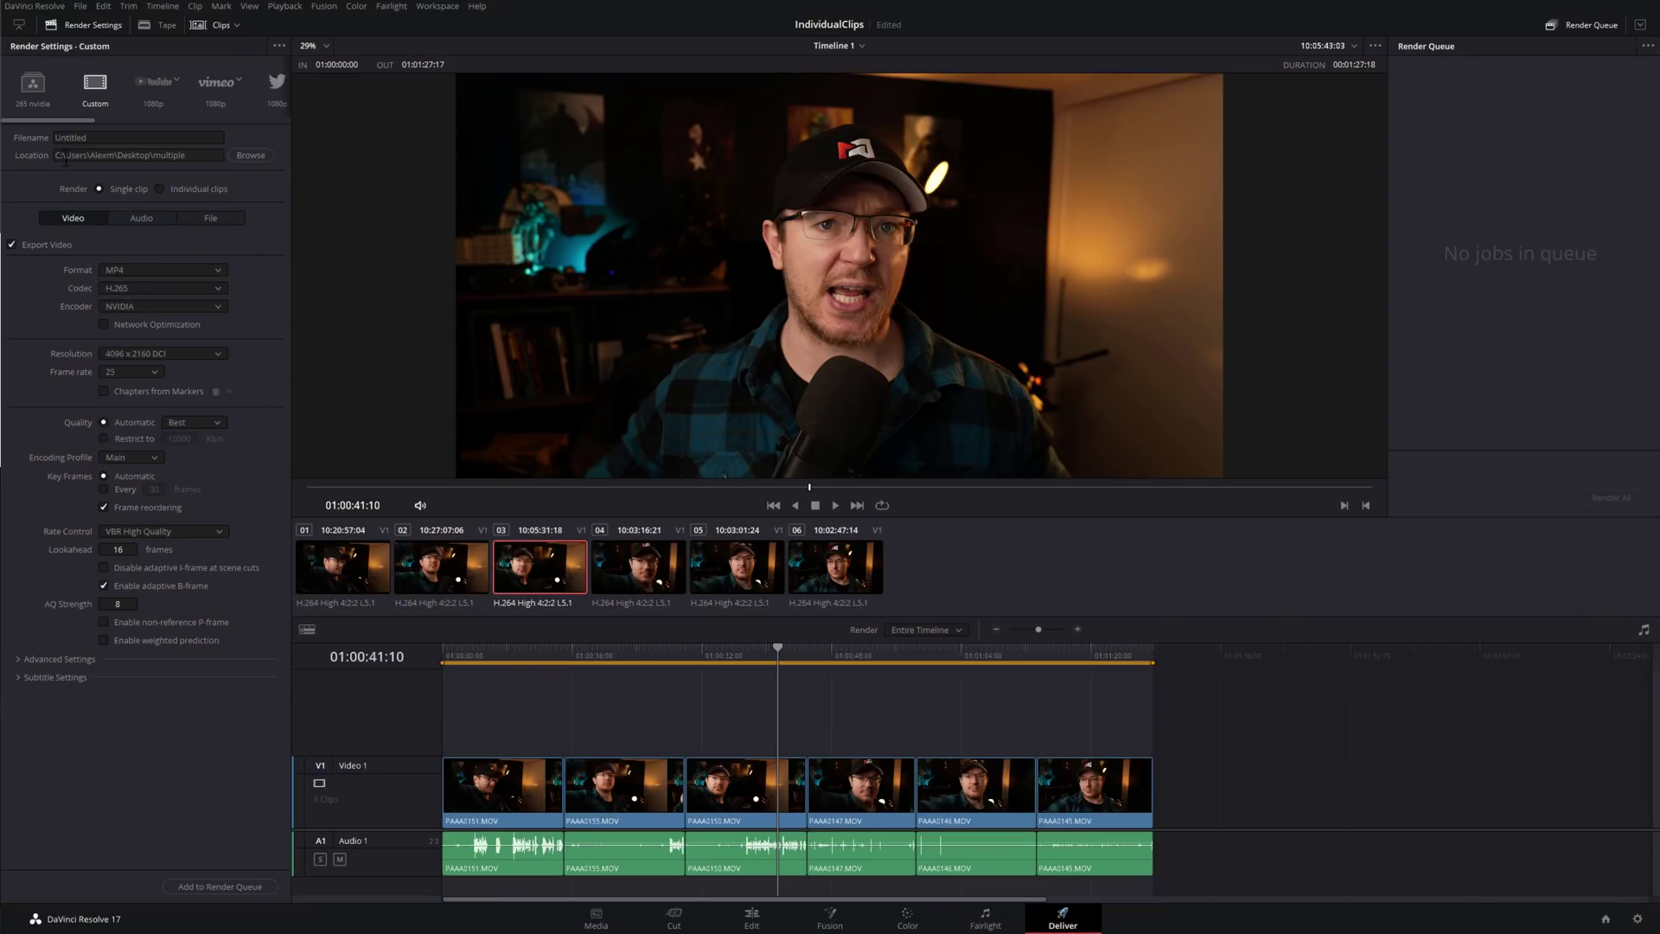
# - Load the 265 nvidia preset and create an additional video output
pyautogui.click(28, 109)
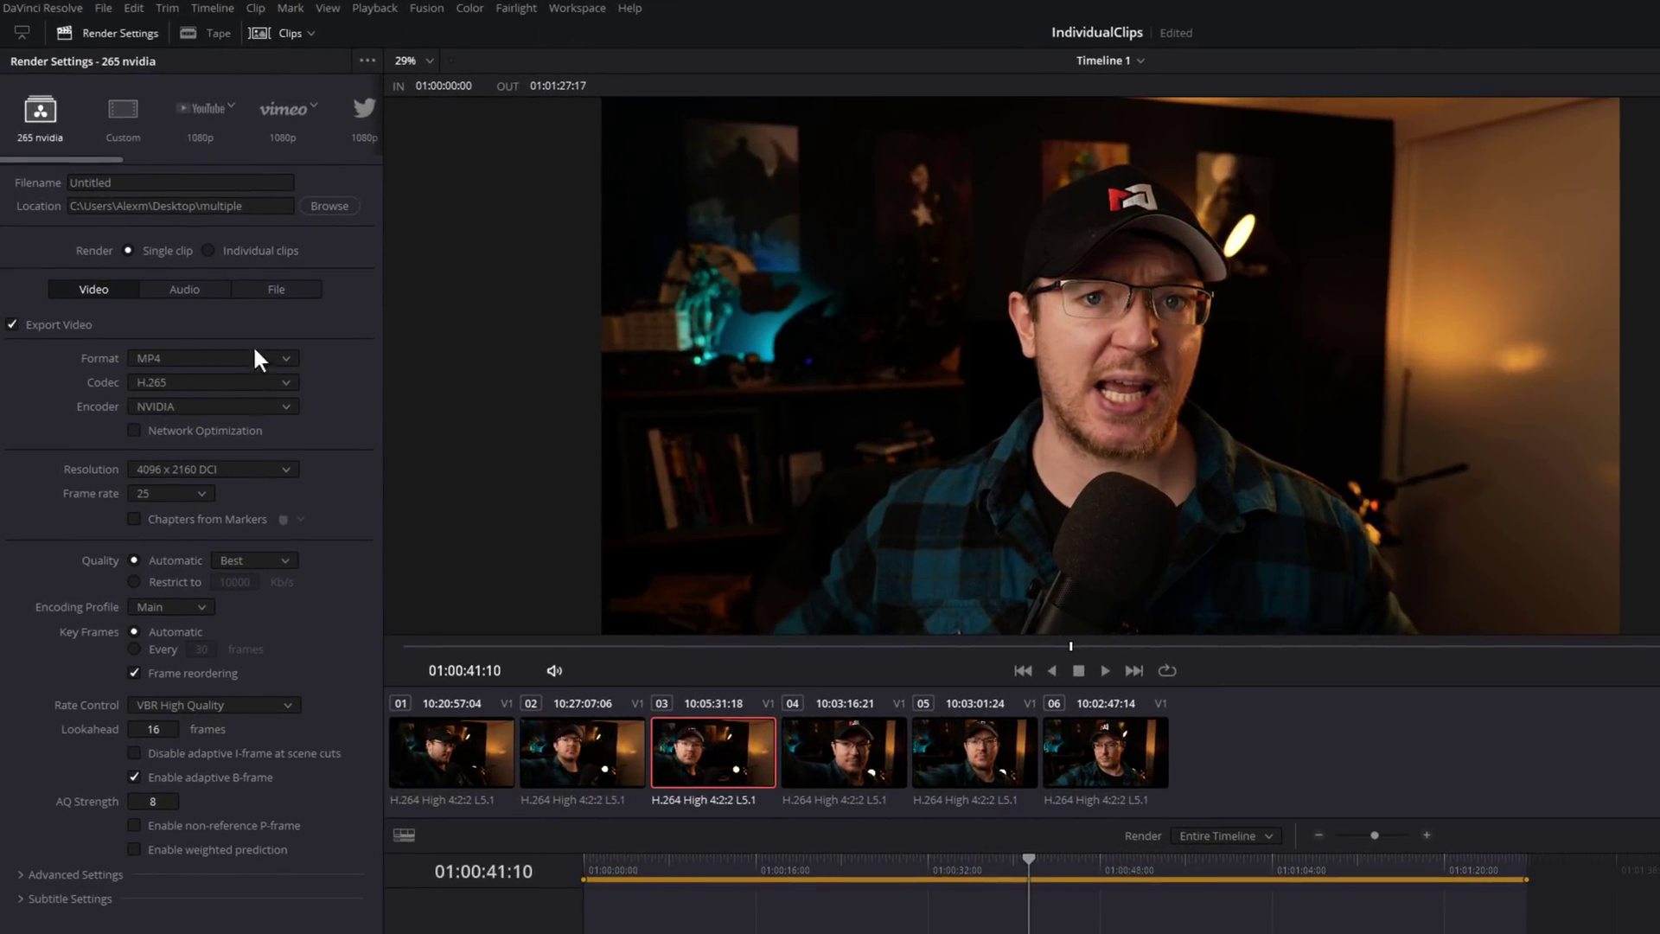
pyautogui.click(367, 62)
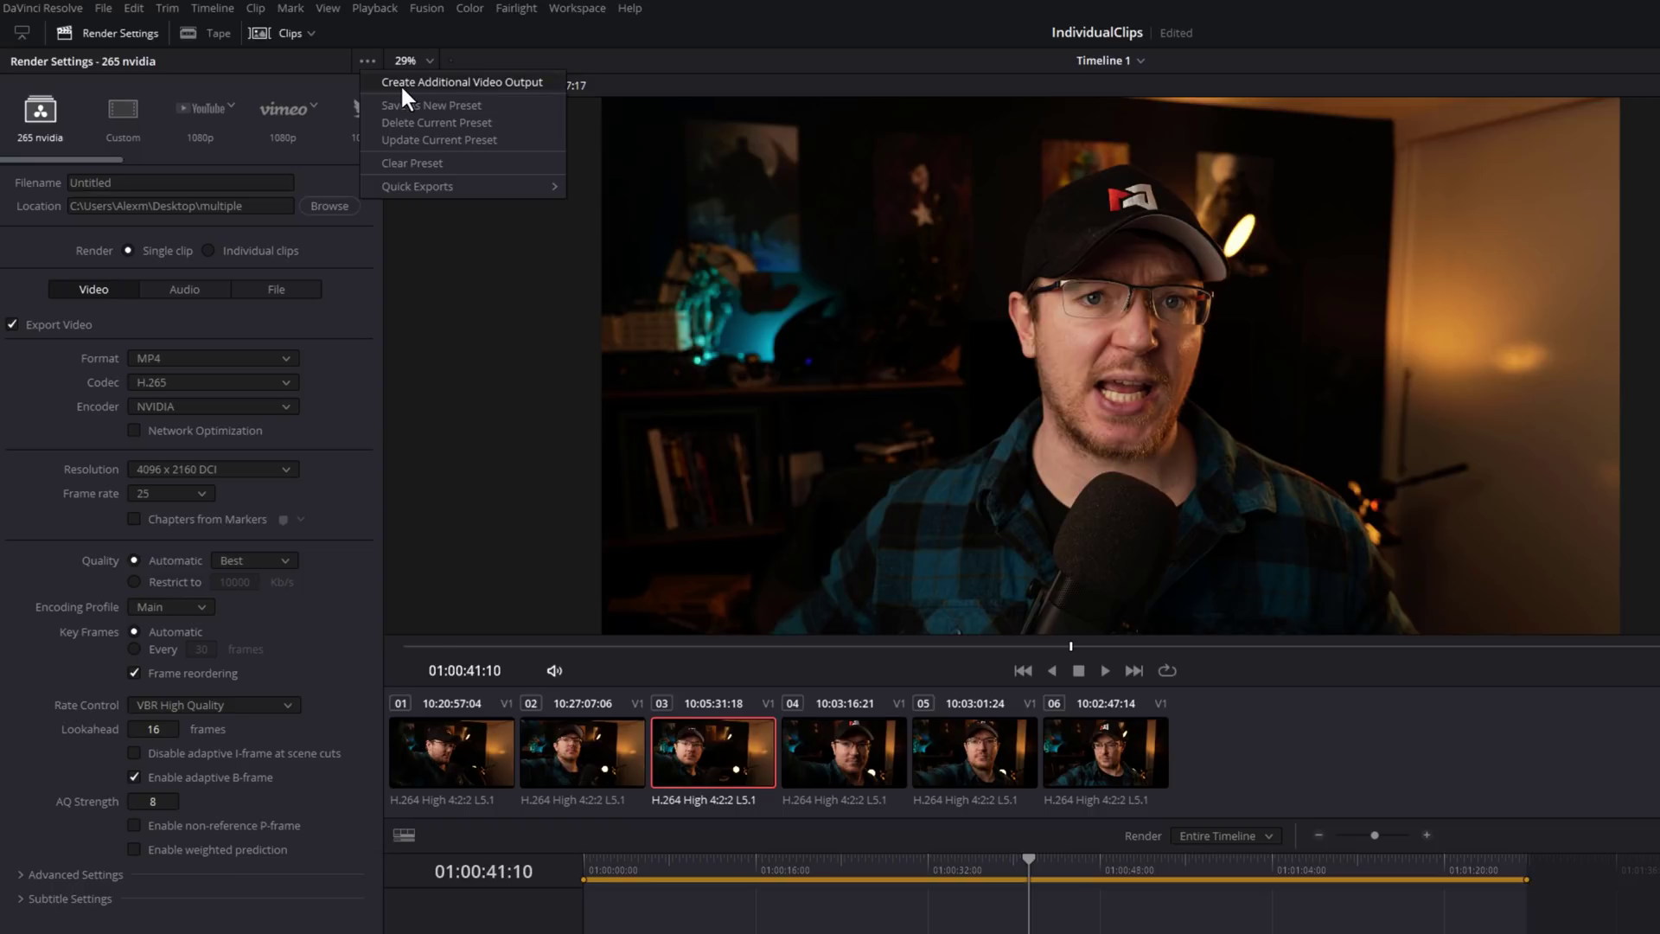
pyautogui.click(515, 81)
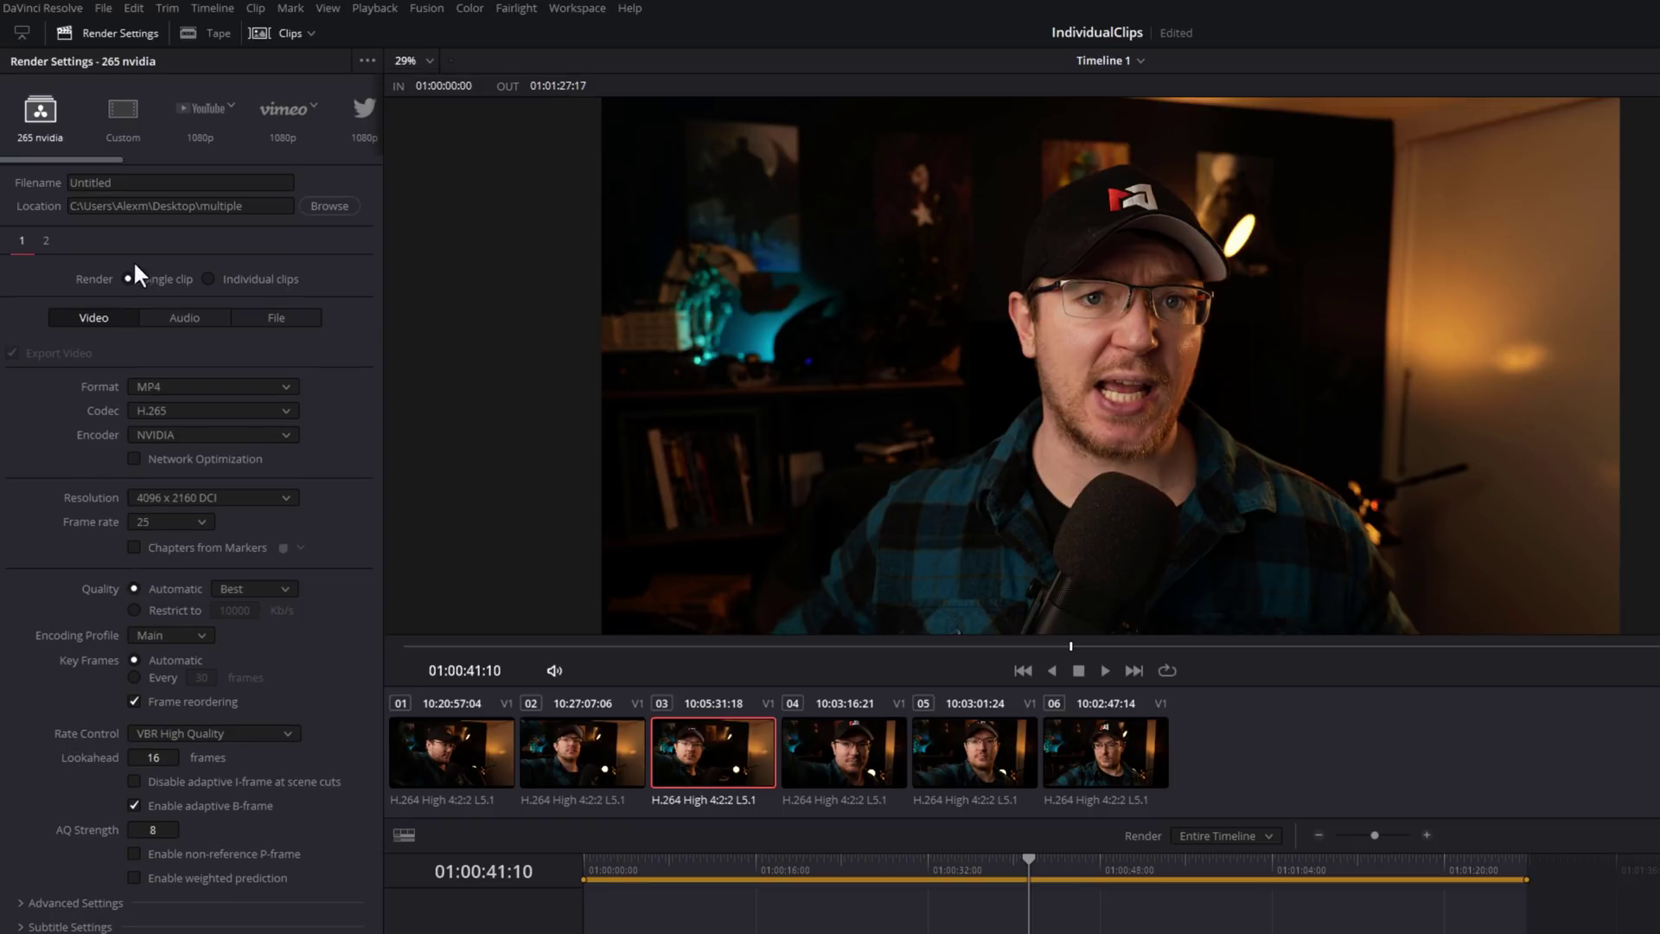
pyautogui.click(45, 239)
pyautogui.click(18, 237)
# - Set output 2's encoder to NVIDIA and its file subfolder to 264
pyautogui.click(46, 241)
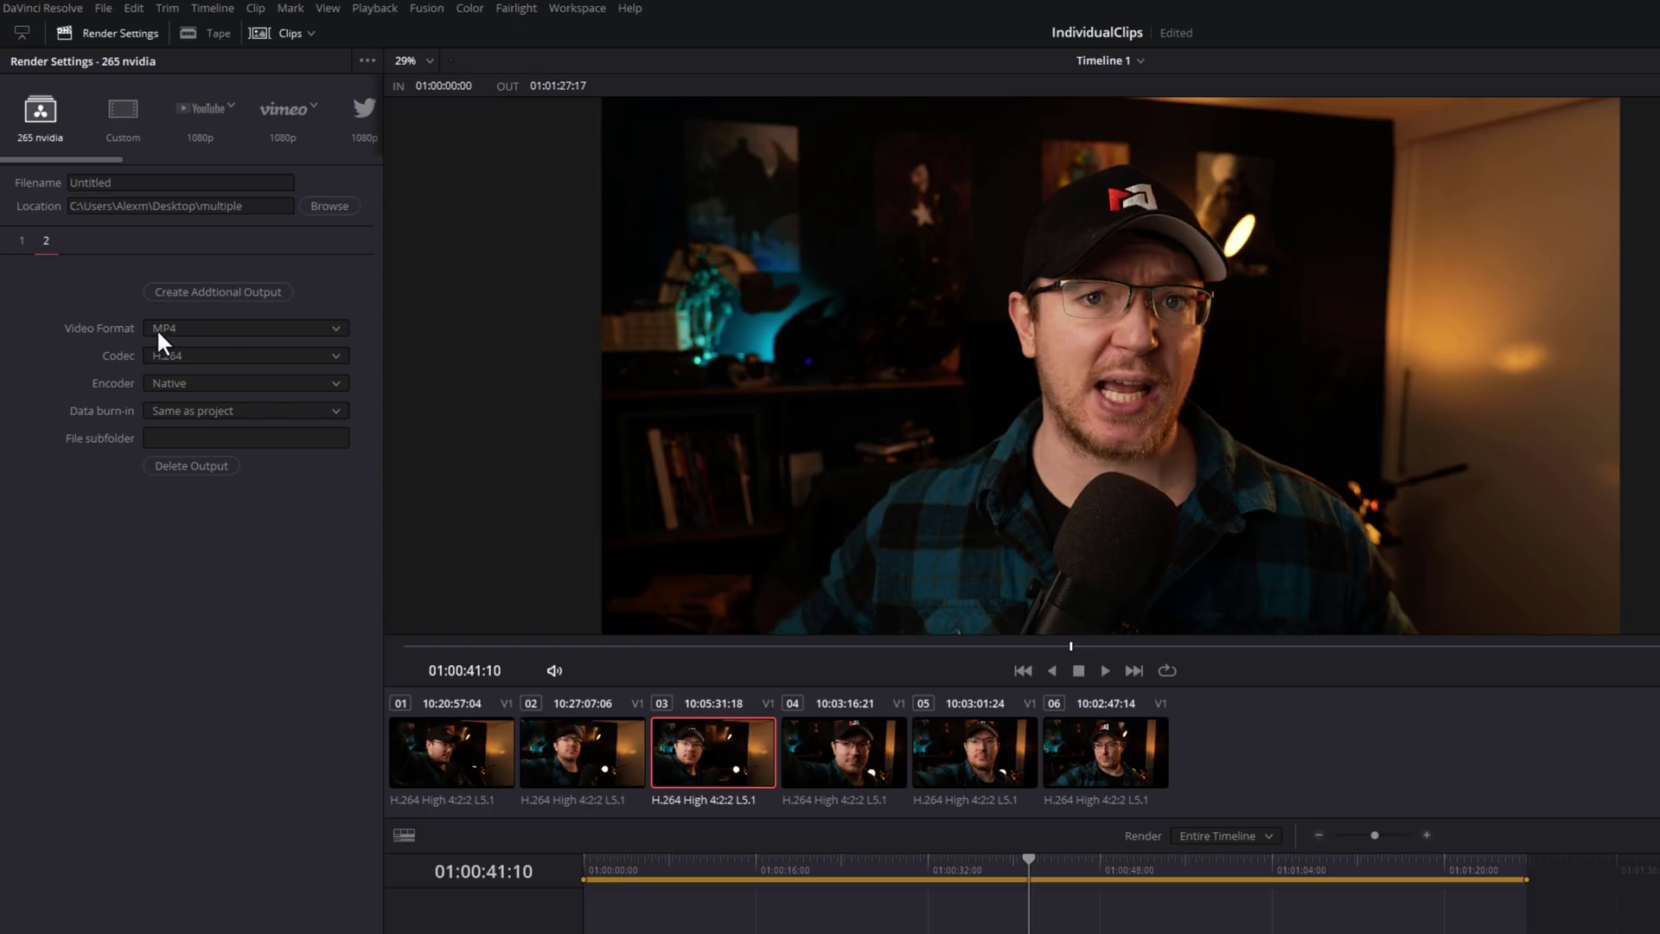
pyautogui.click(190, 389)
pyautogui.click(177, 403)
pyautogui.click(176, 440)
pyautogui.write('264')
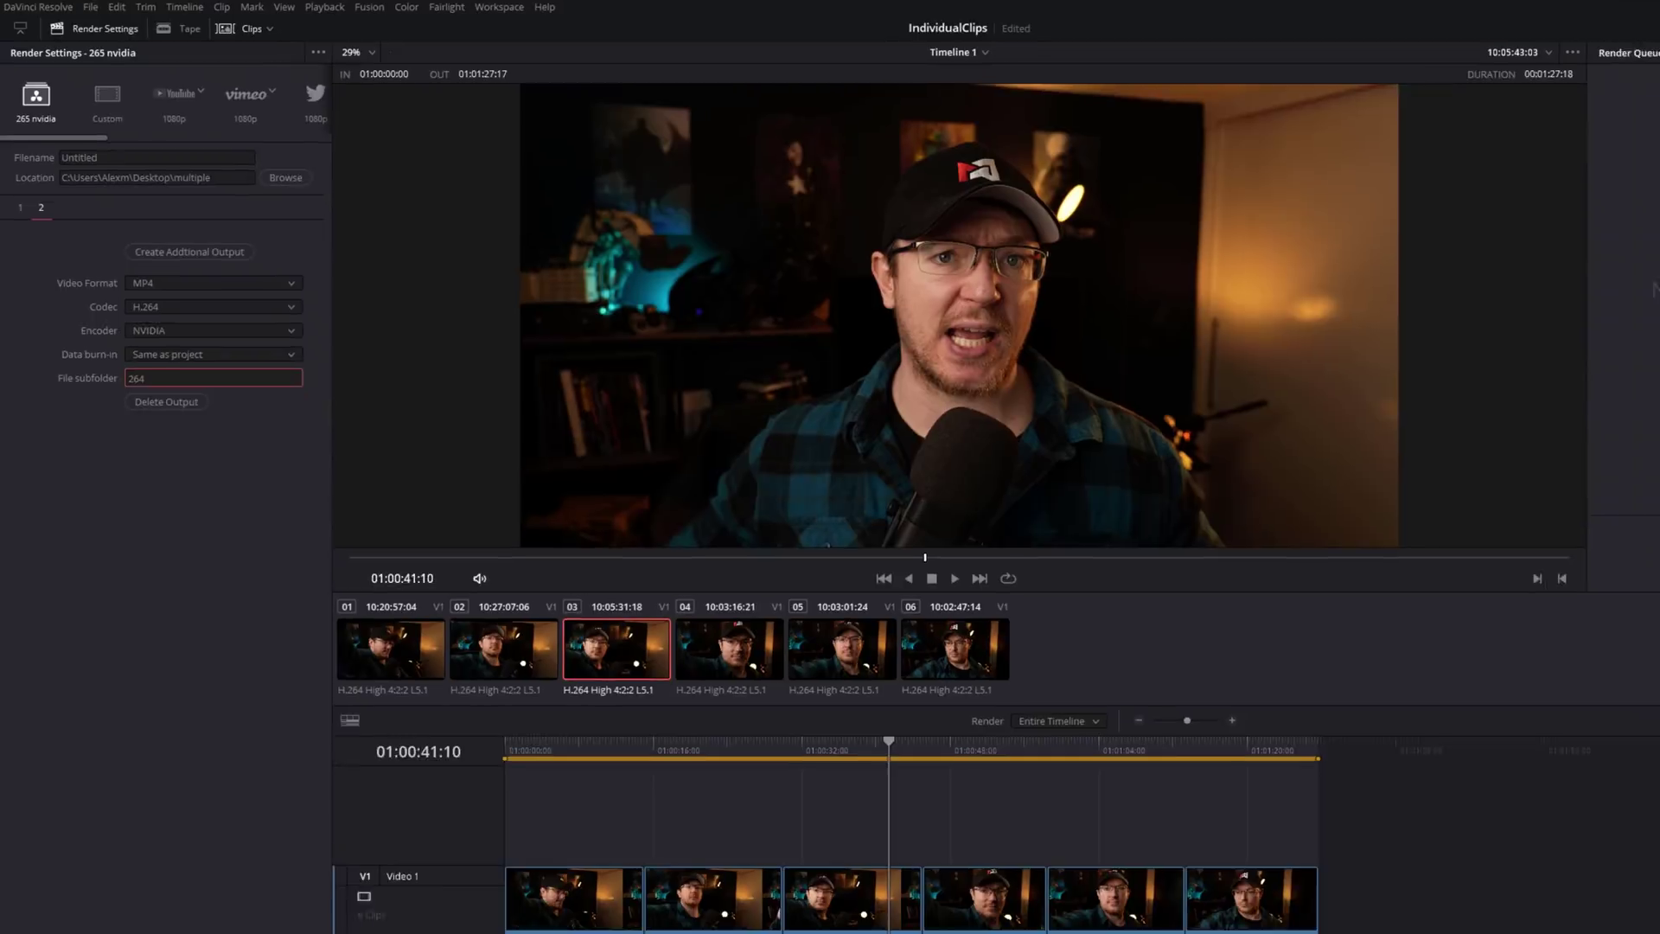
# - Confirm the 264 subfolder, then render Job 1 with Render All
pyautogui.press('Return')
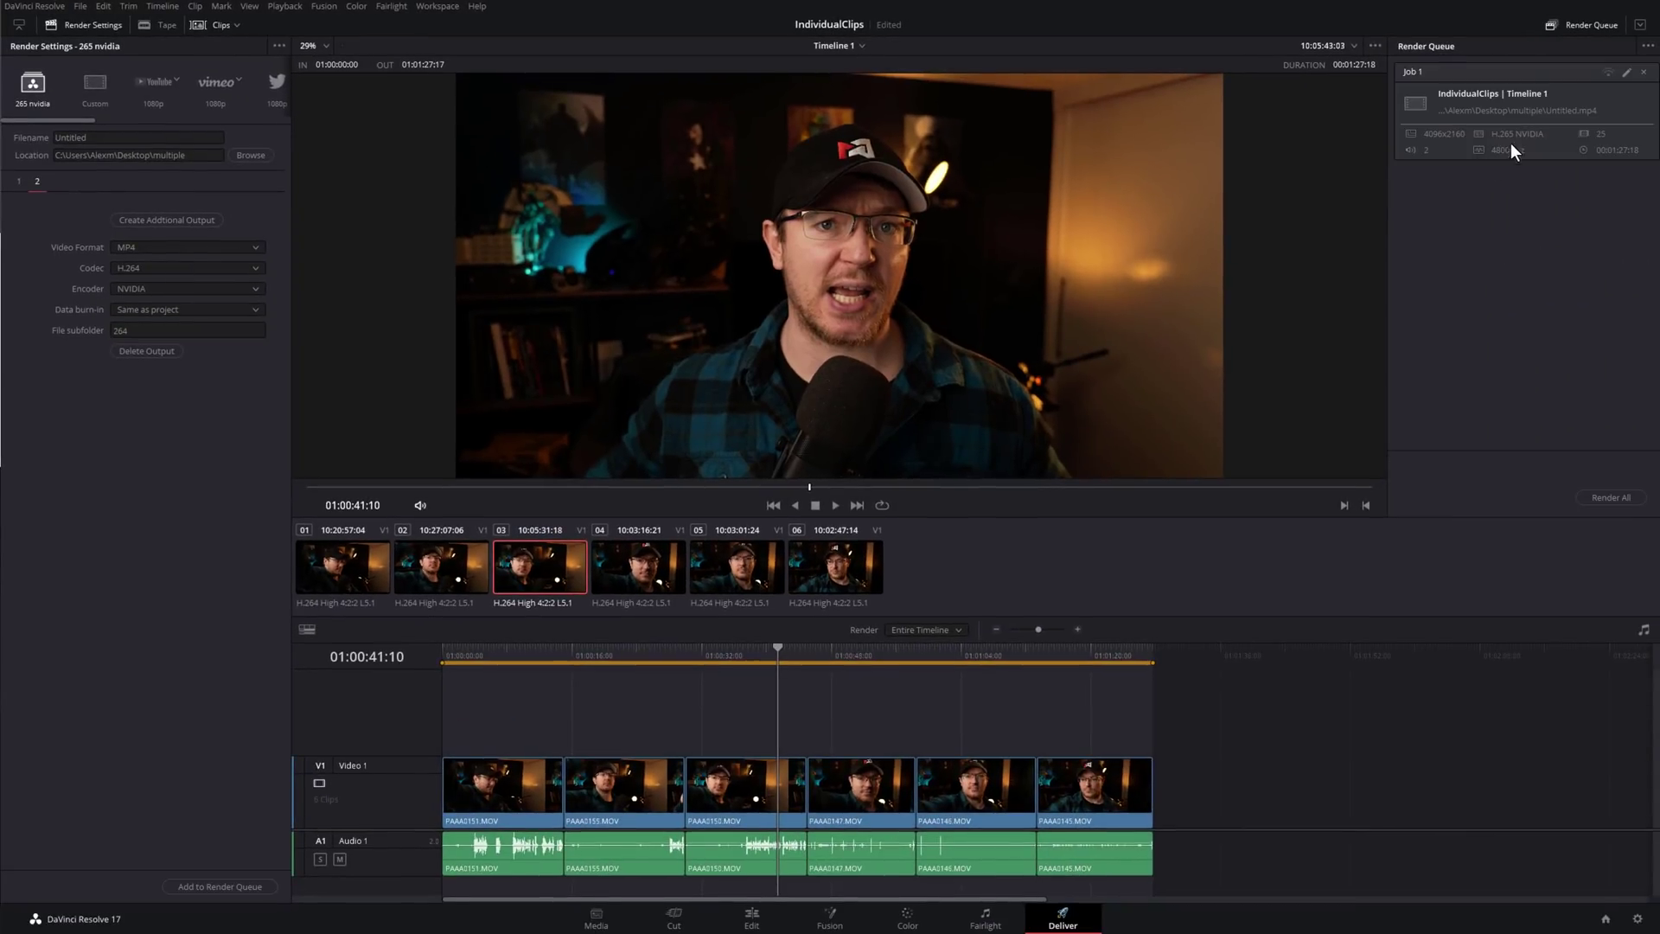
pyautogui.click(1488, 149)
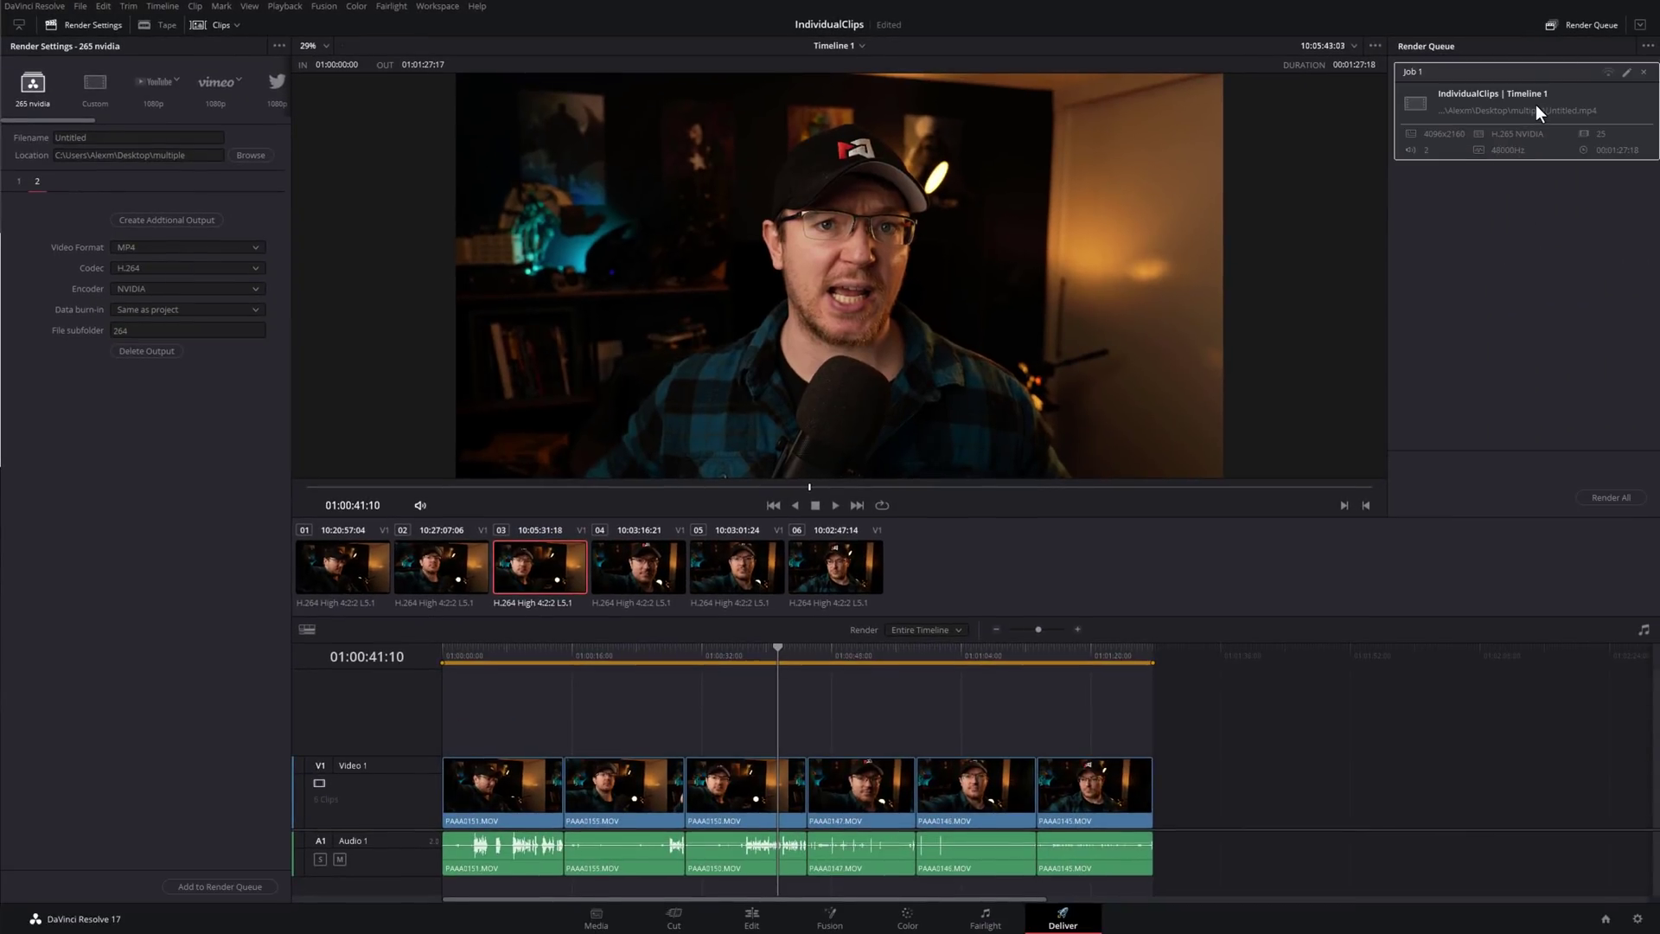
pyautogui.click(1612, 498)
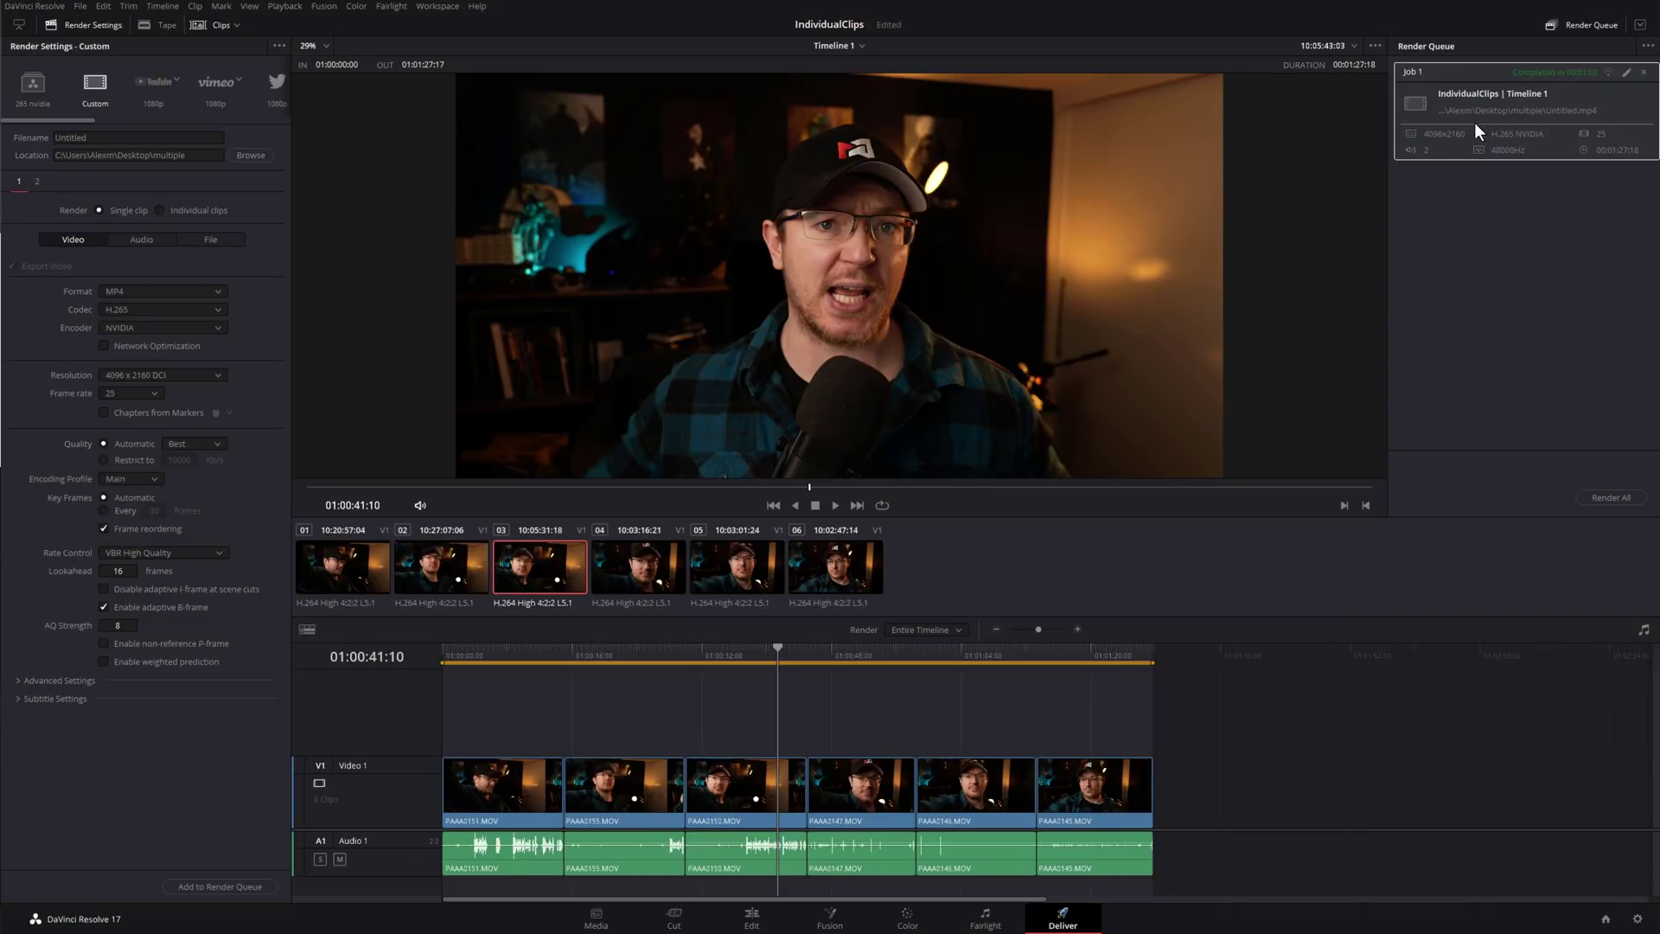
# - Open the finished job's file location and inspect the rendered Untitled.mp4
pyautogui.rightClick(1473, 122)
pyautogui.click(1511, 143)
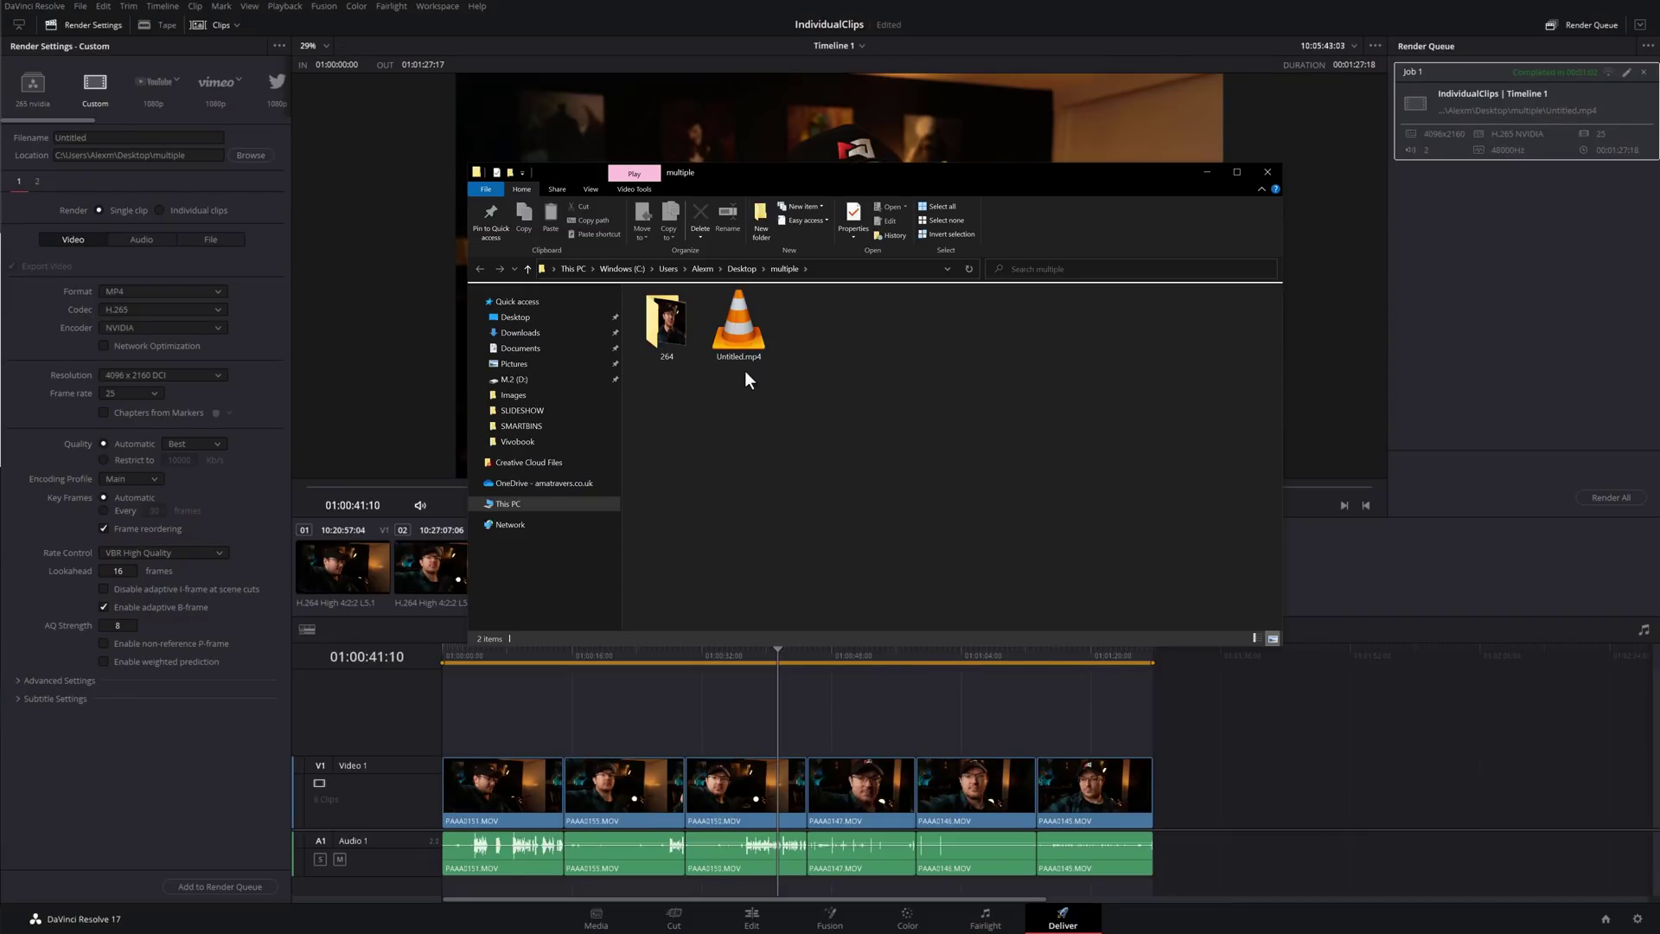
pyautogui.click(735, 351)
pyautogui.rightClick(734, 343)
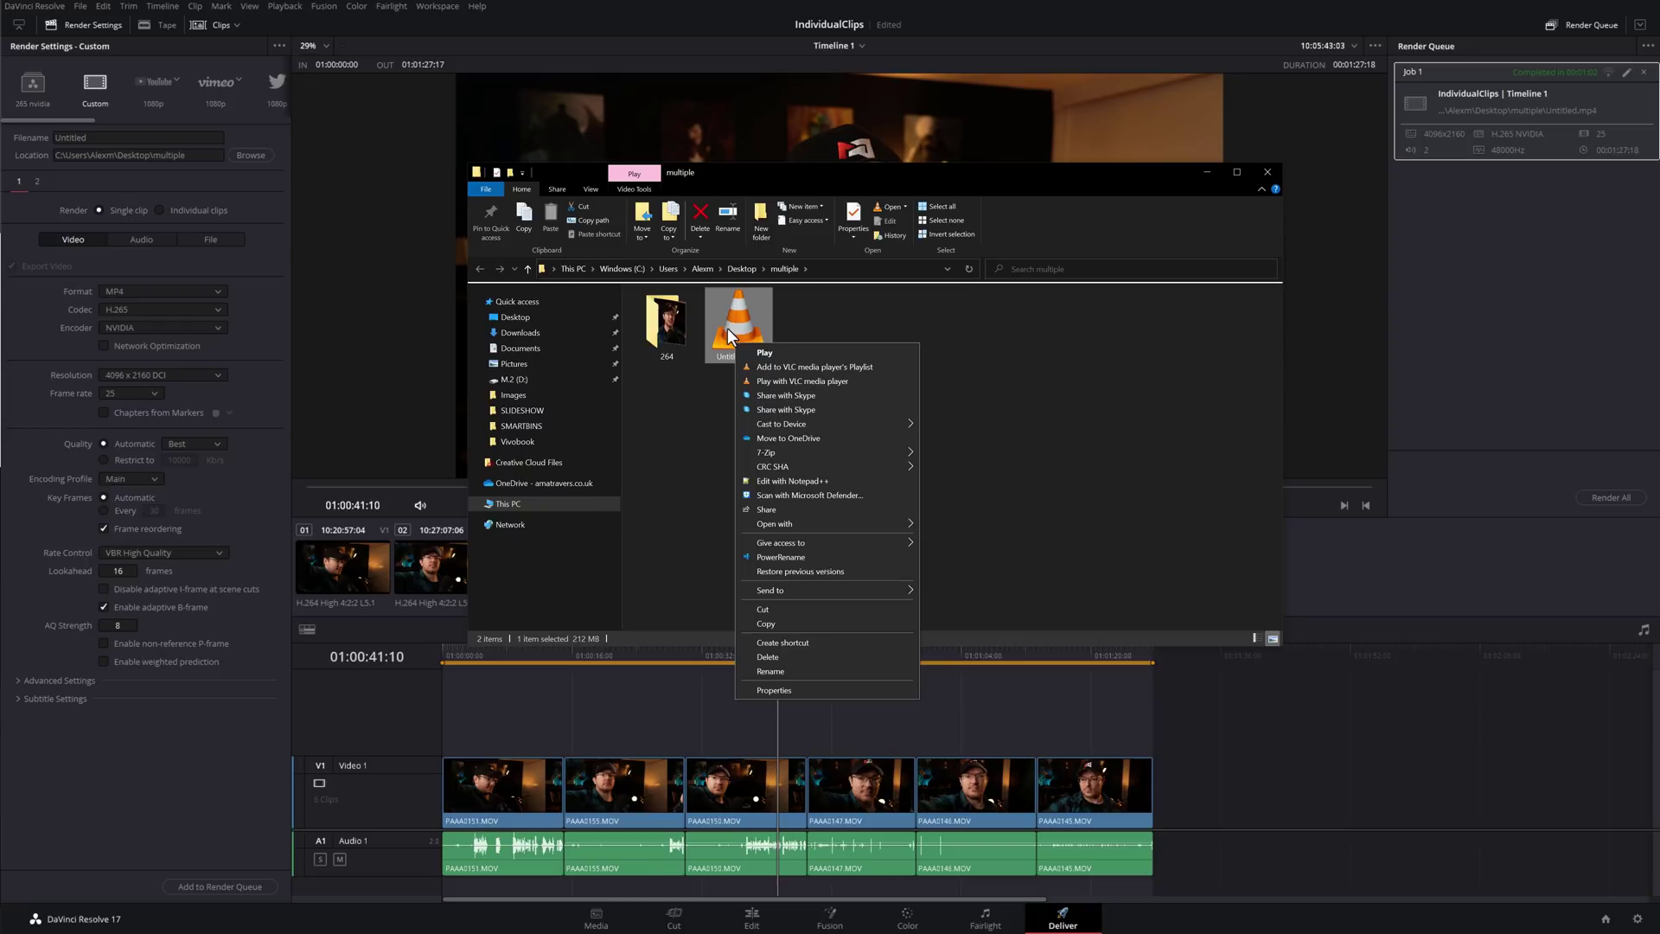
pyautogui.press('Escape')
pyautogui.click(696, 355)
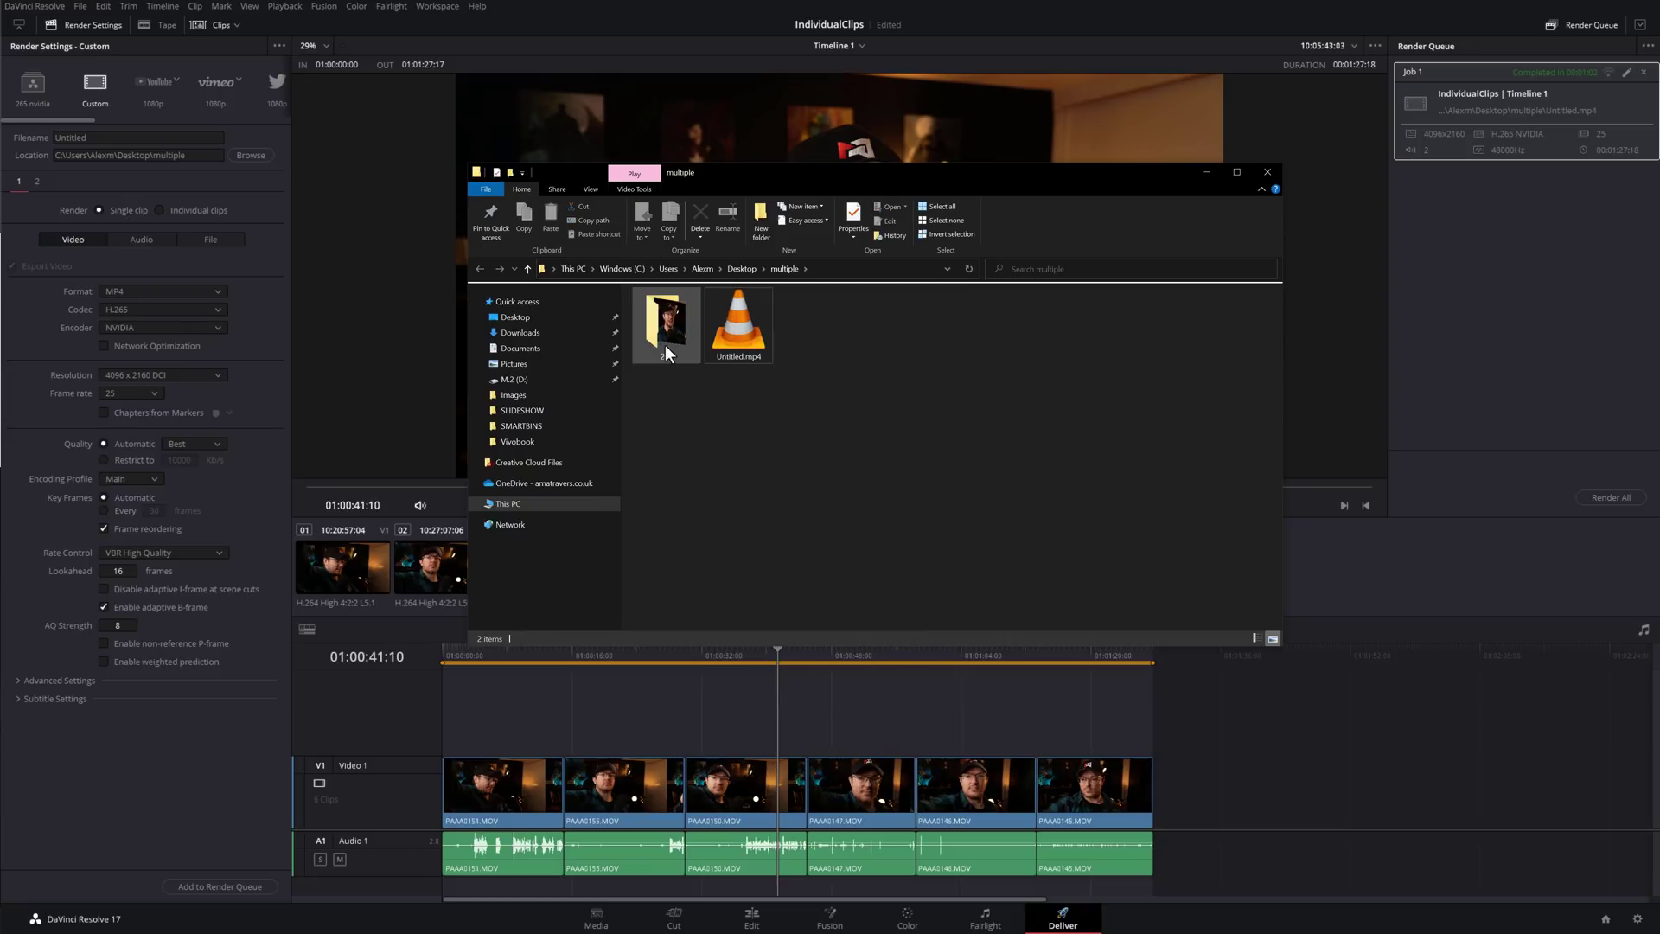
# - Open the 264 subfolder and check the H.264 Untitled.mp4 render's size
pyautogui.doubleClick(665, 329)
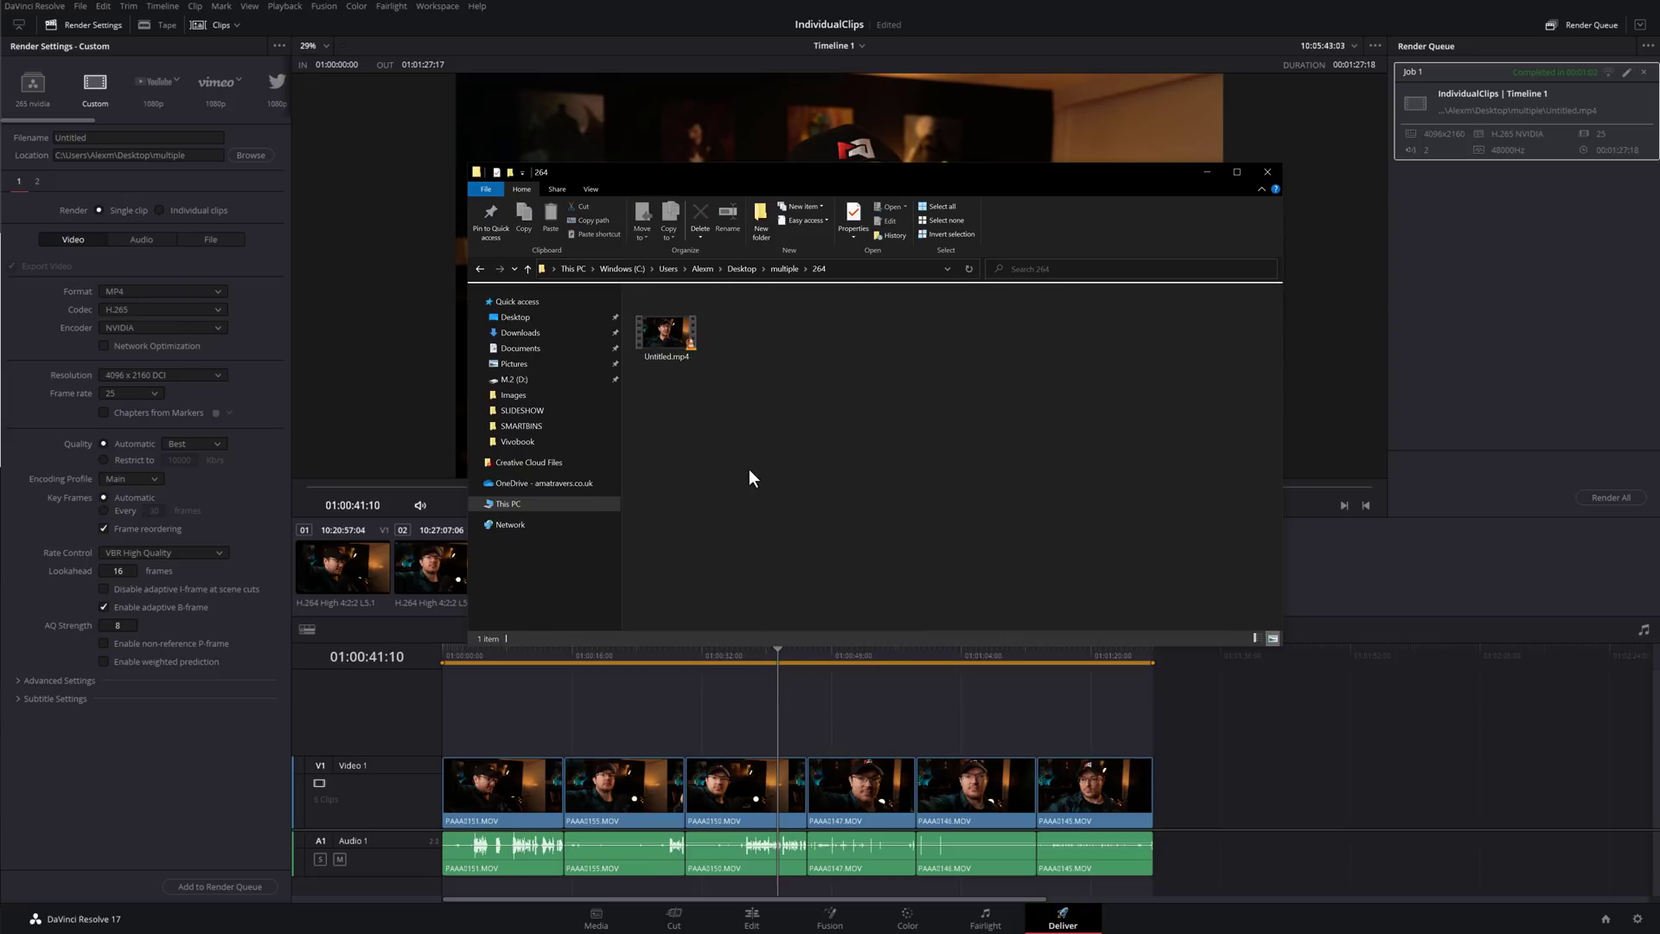
pyautogui.click(666, 333)
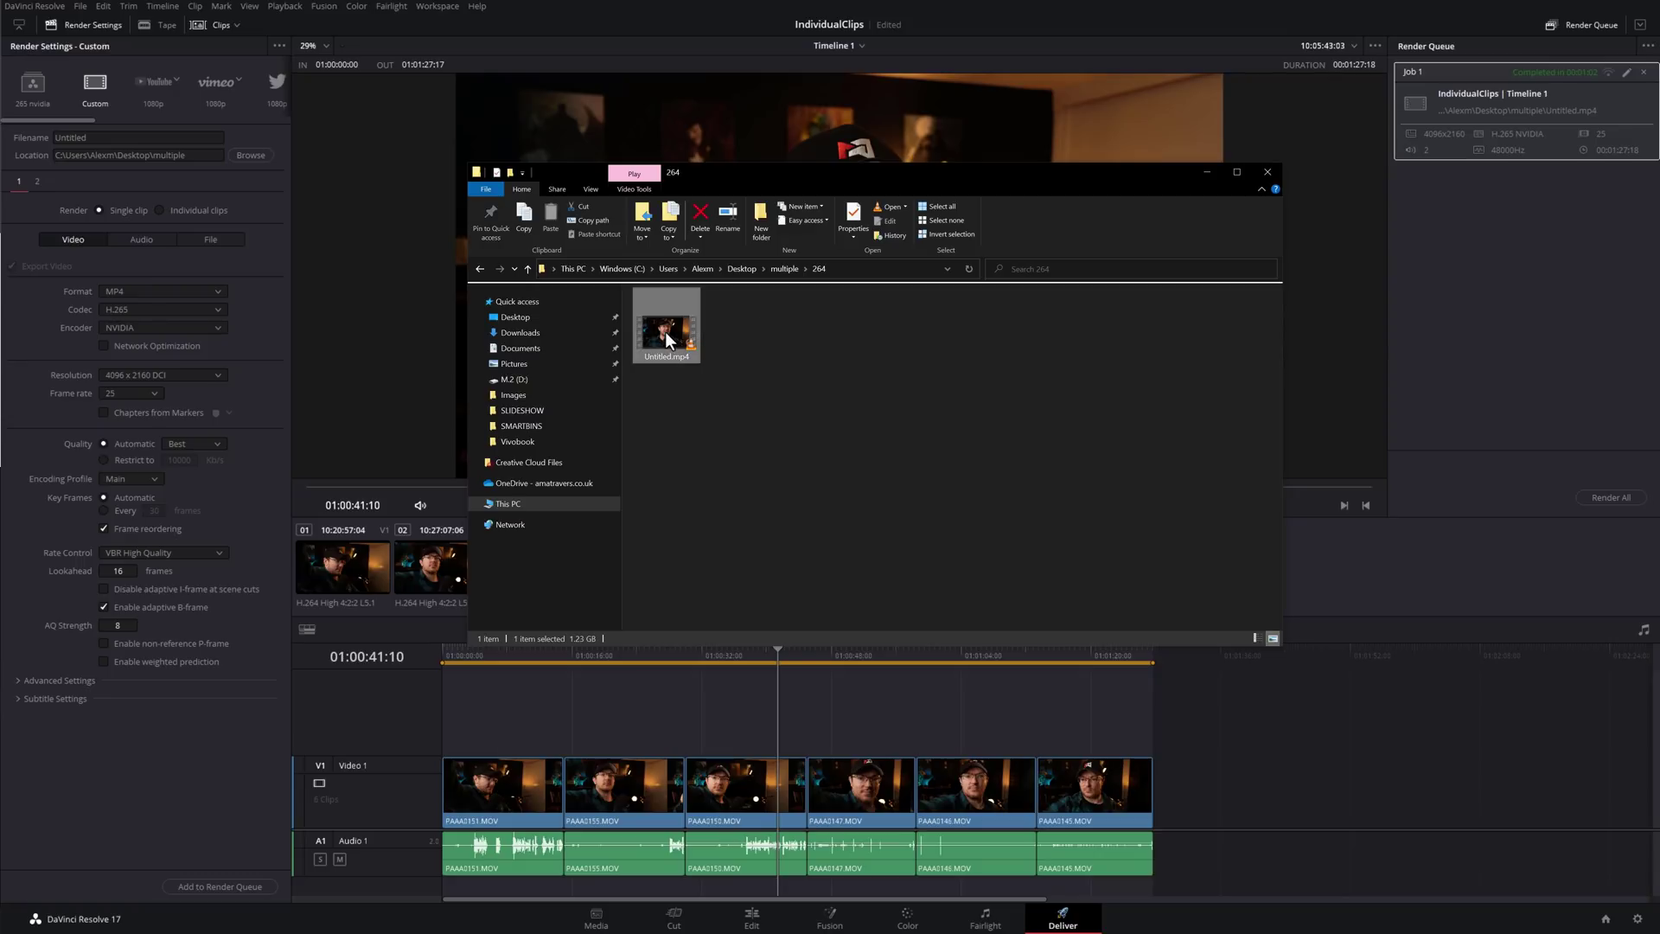
pyautogui.click(774, 351)
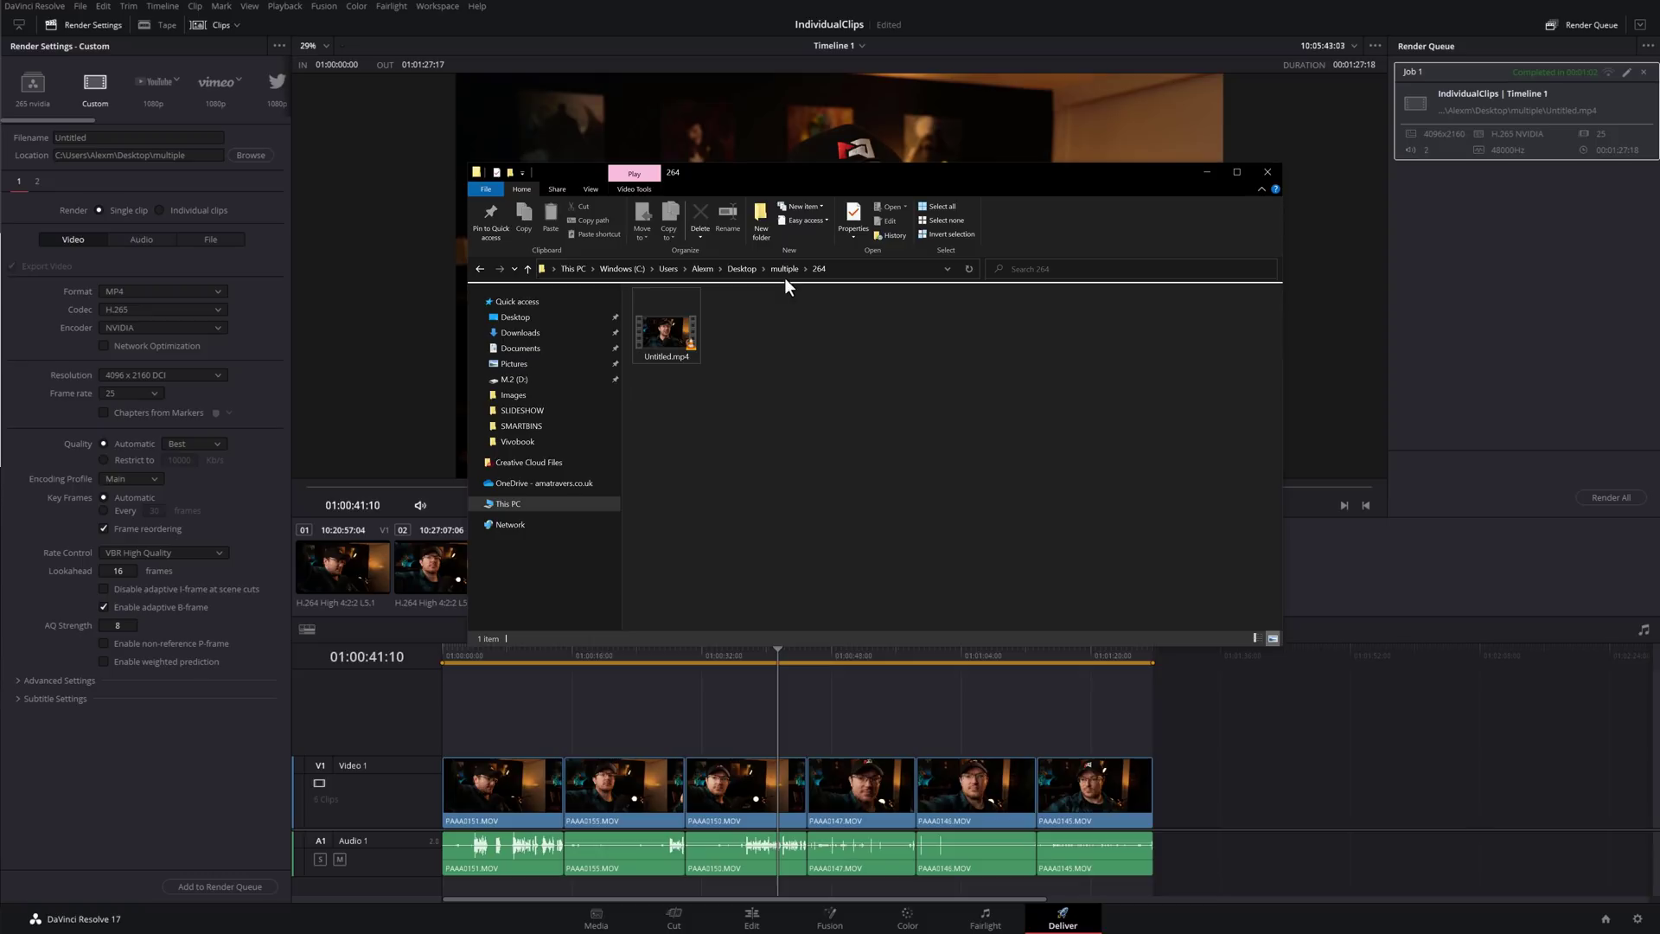